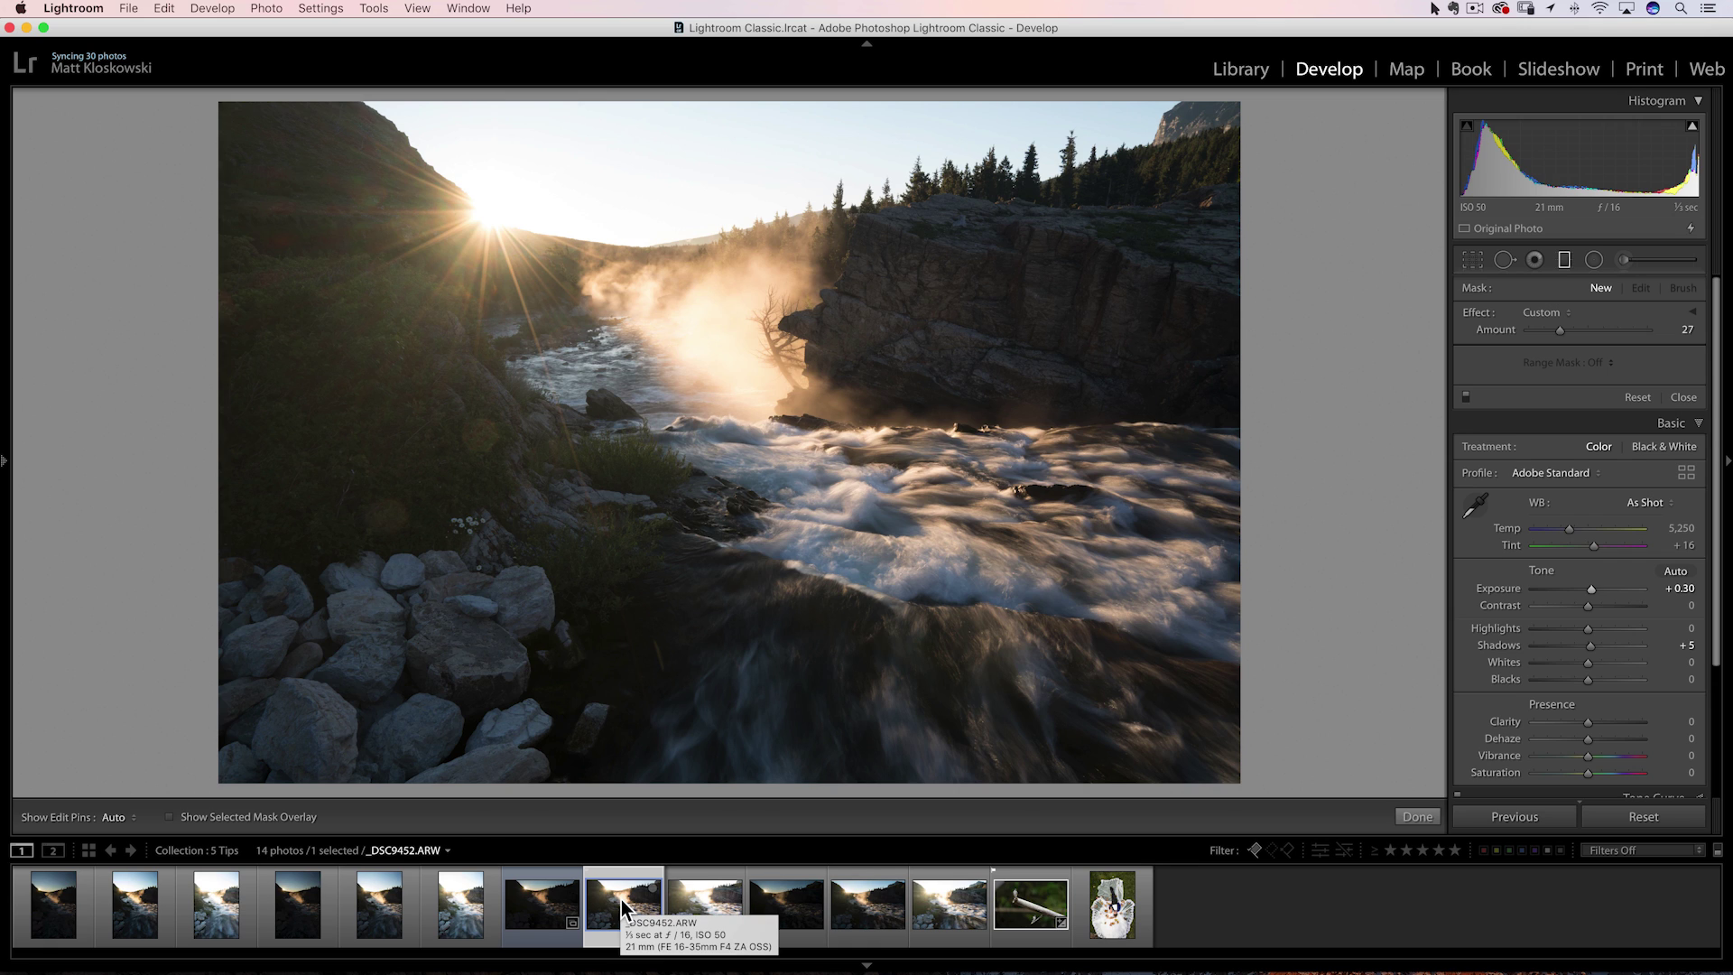
Compare the neighbouring waterfall frames _DSC9451 and _DSC9452, settling back on _DSC9452.
{"action": "left_click", "coordinate": [545, 897]}
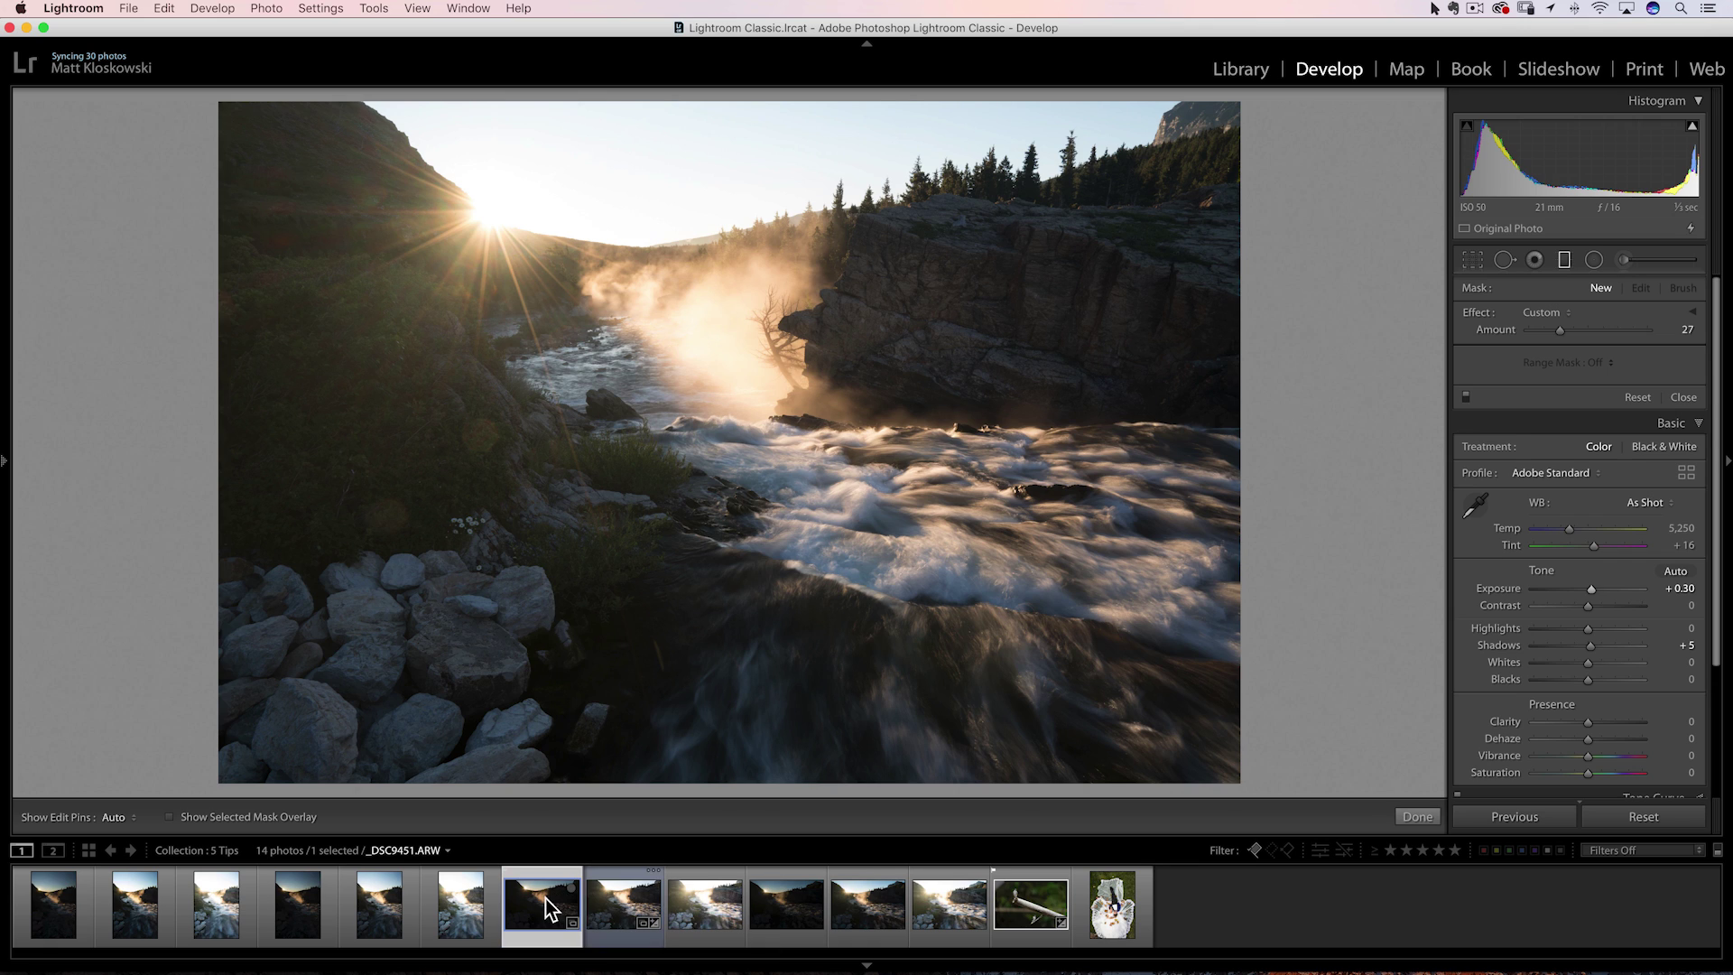
{"action": "left_click", "coordinate": [608, 896]}
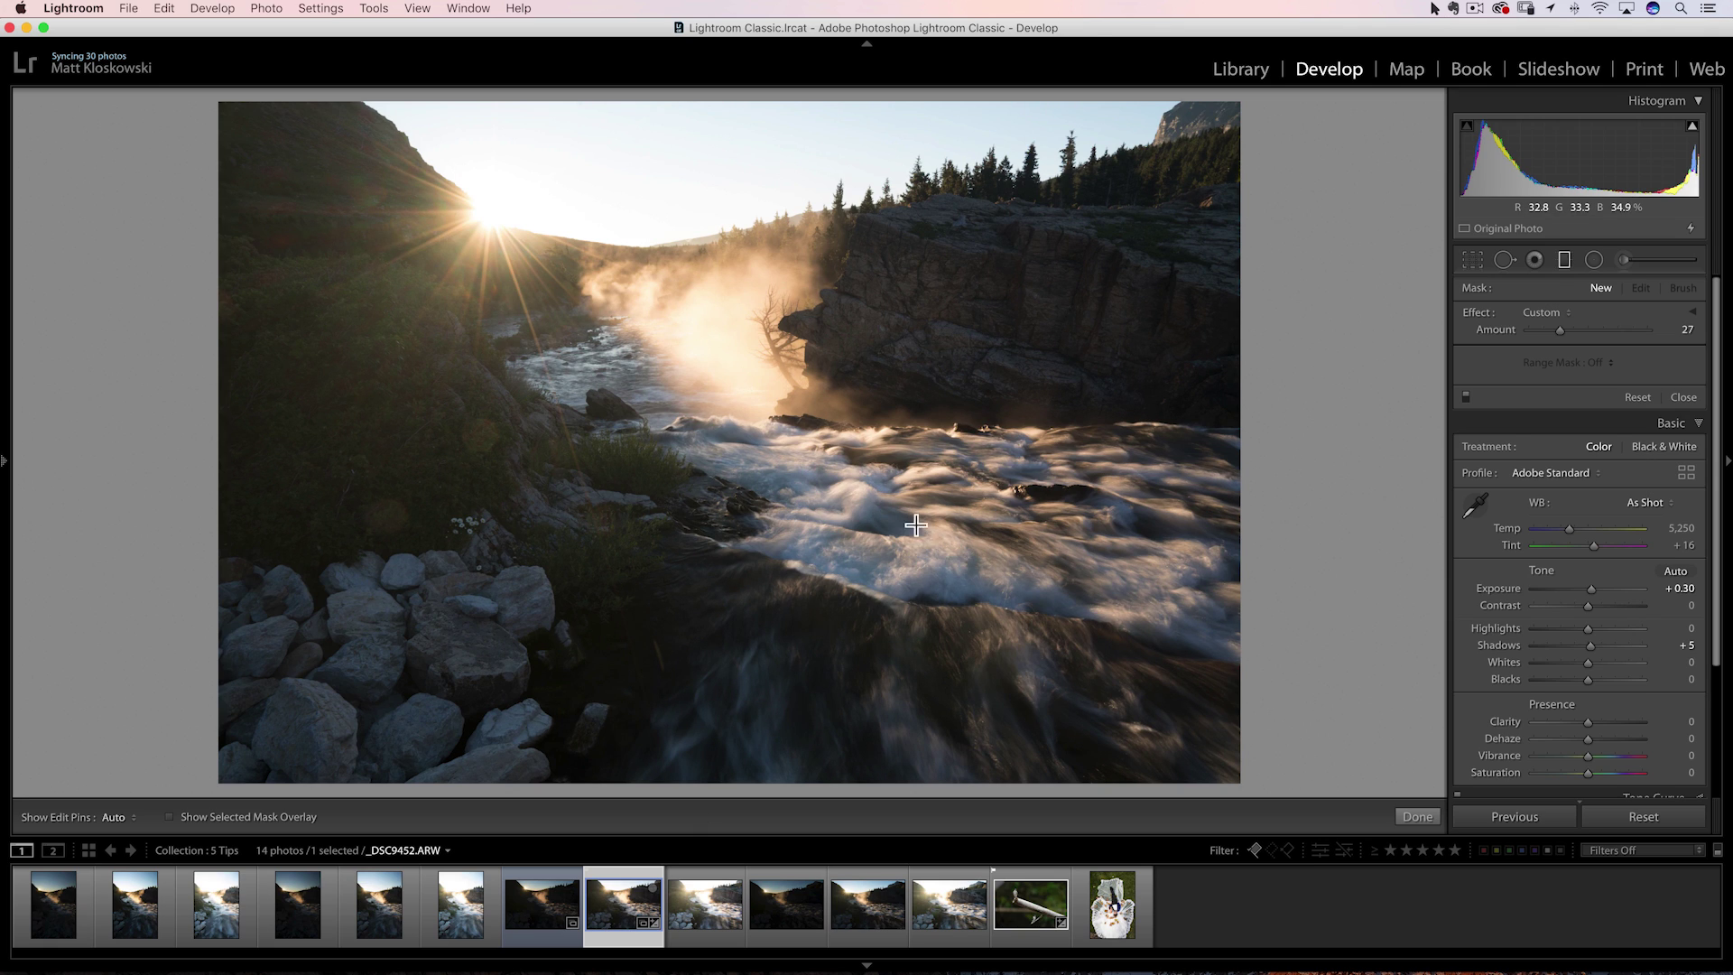
{"action": "key", "text": "Right"}
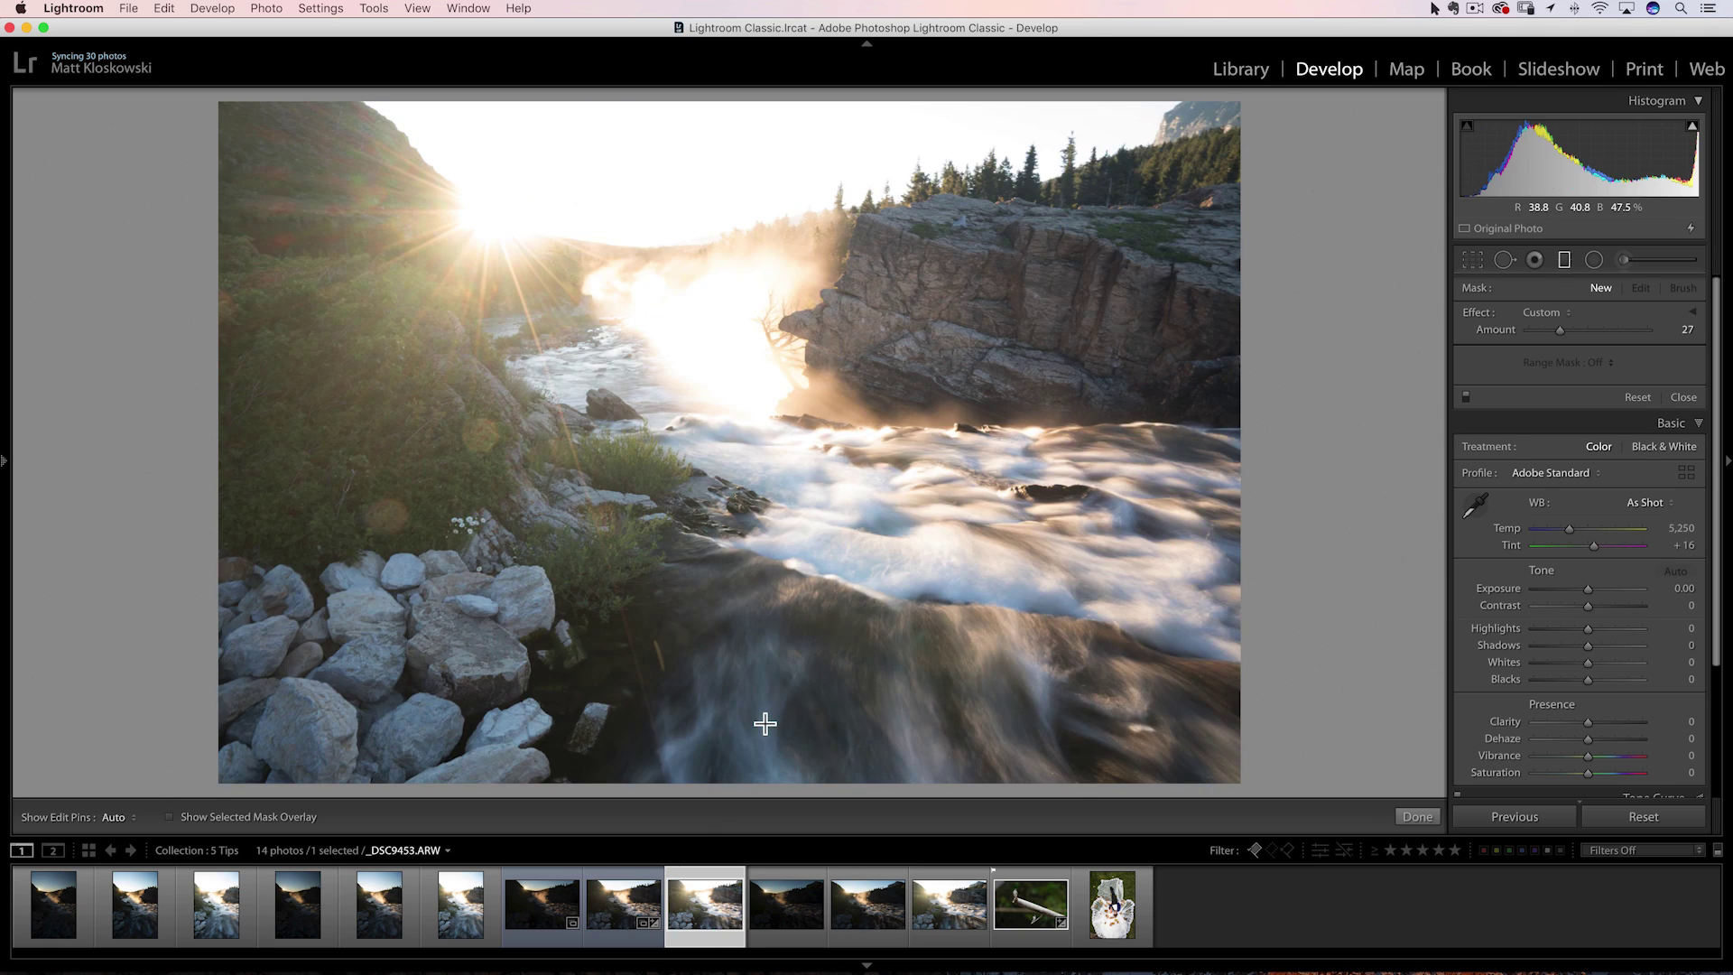
{"action": "key", "text": "Left"}
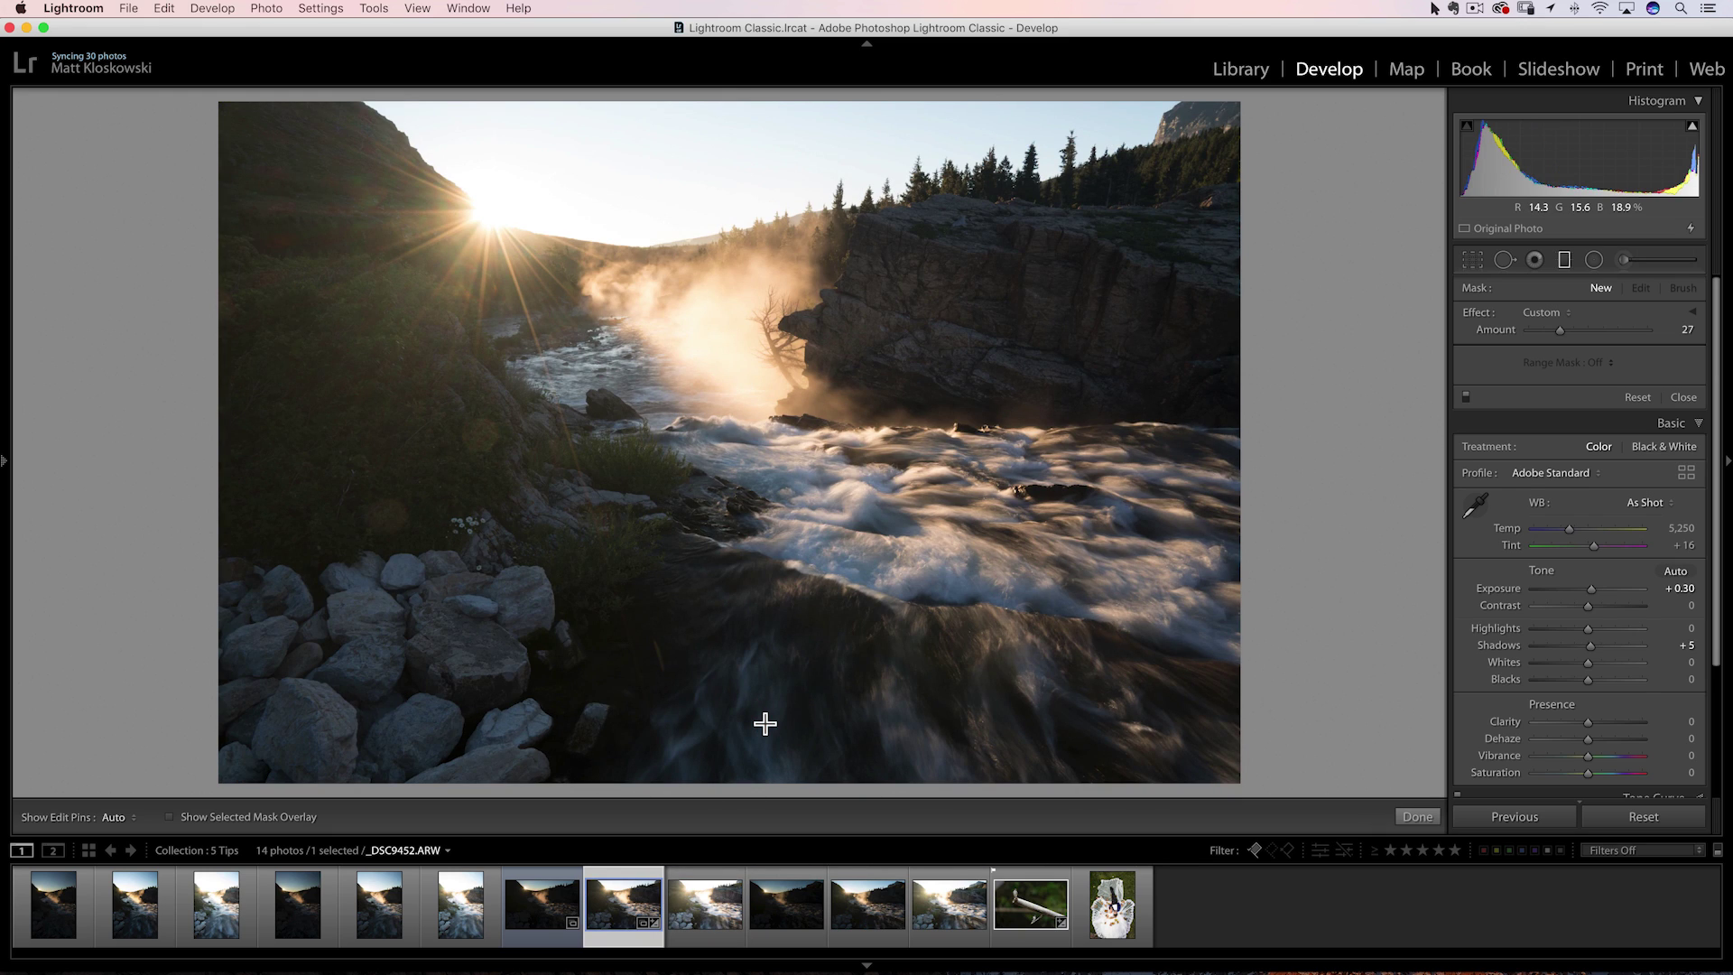
{"action": "key", "text": "Left"}
{"action": "key", "text": "Right"}
{"action": "key", "text": "Left"}
{"action": "key", "text": "Left"}
{"action": "key", "text": "Right"}
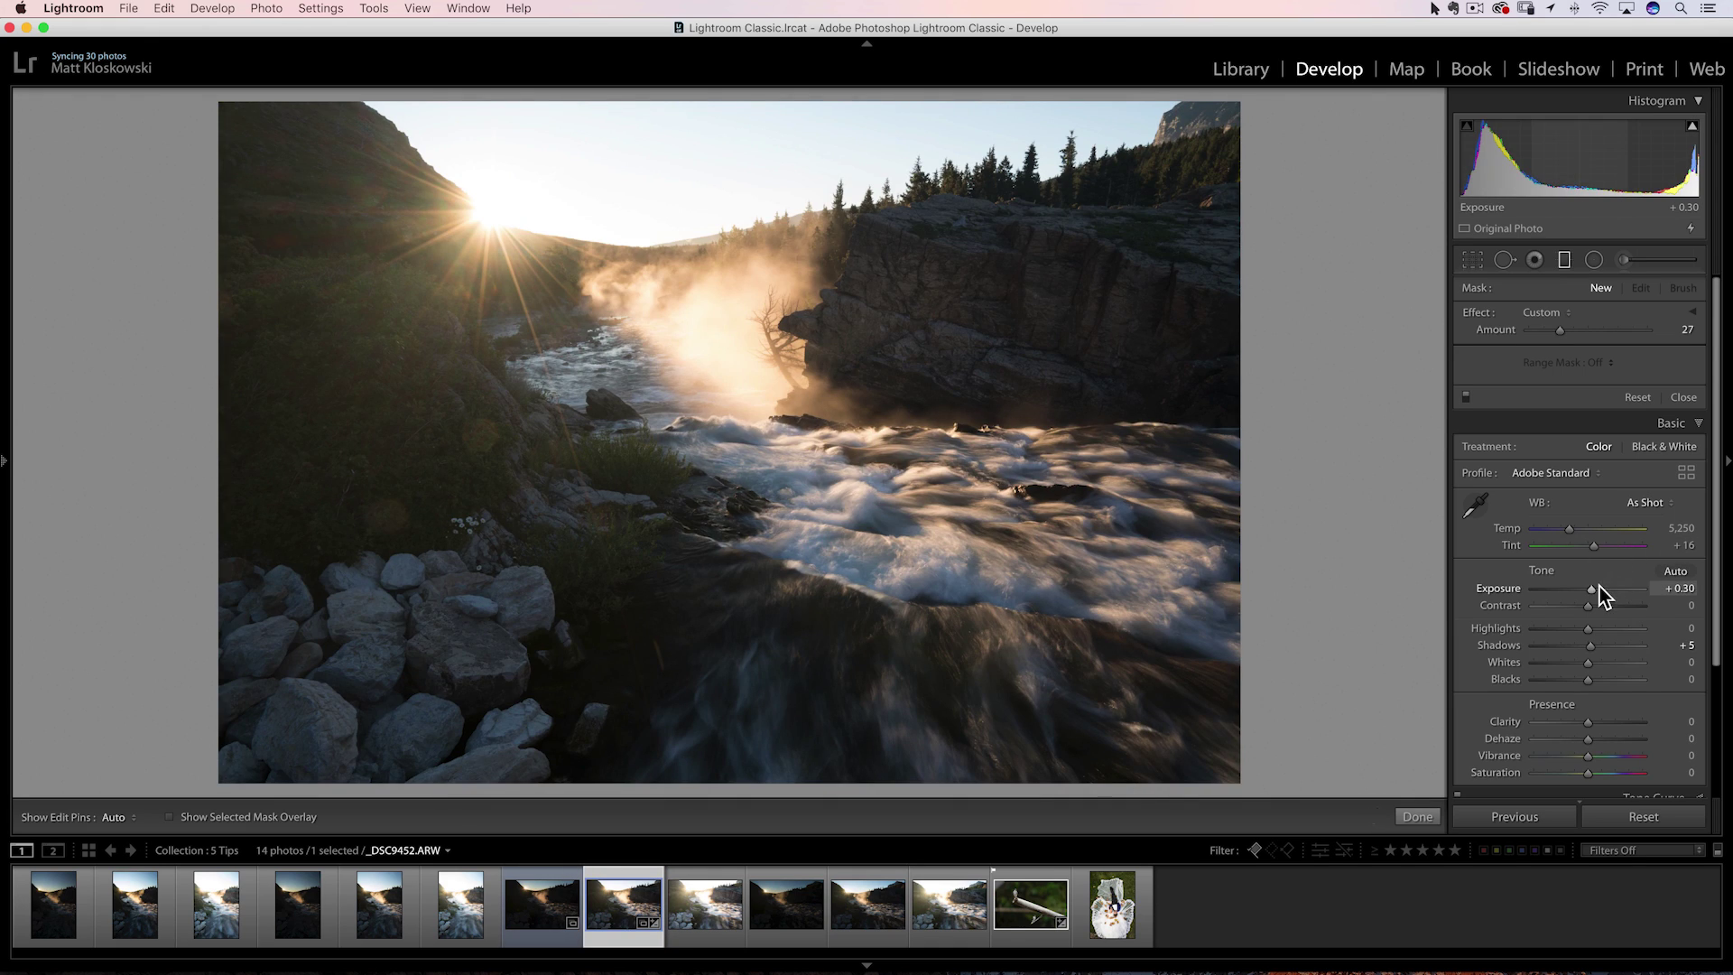
Raise Exposure to +0.55, lower Highlights to −46 and lift Shadows to +14.
{"action": "left_click_drag", "start_coordinate": [1596, 588], "coordinate": [1599, 589]}
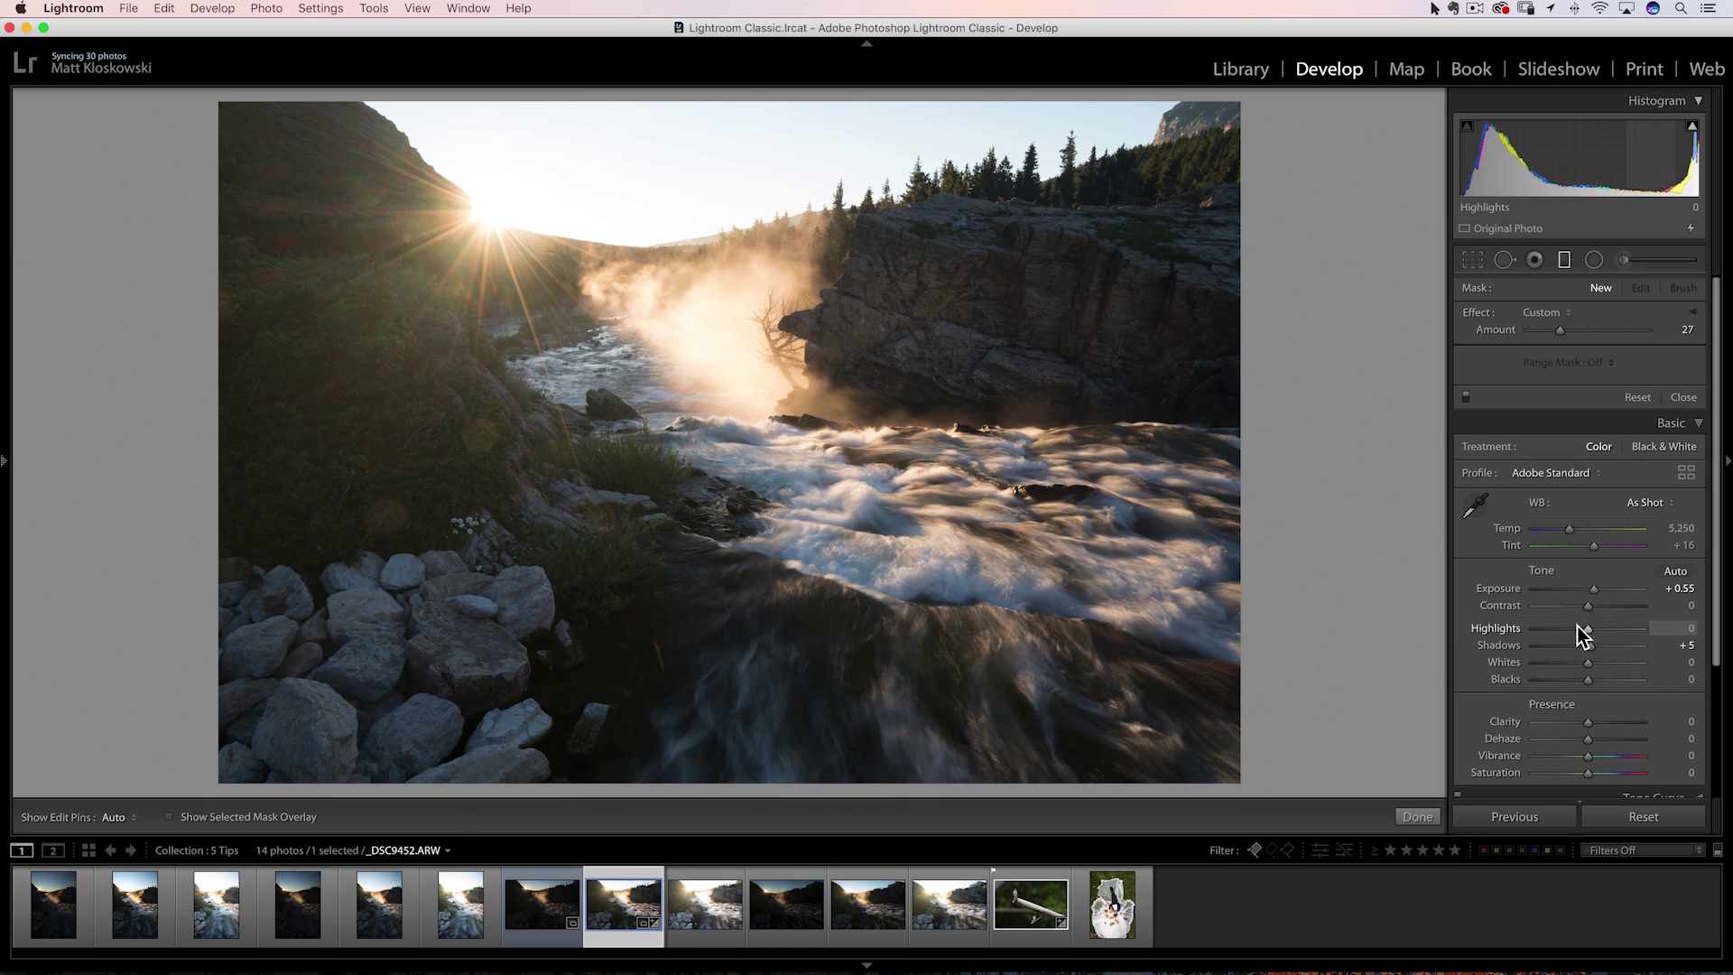
{"action": "mouse_move", "coordinate": [1578, 626]}
{"action": "left_mouse_down"}
{"action": "mouse_move", "coordinate": [1556, 630]}
{"action": "mouse_move", "coordinate": [1595, 643]}
{"action": "left_mouse_up"}
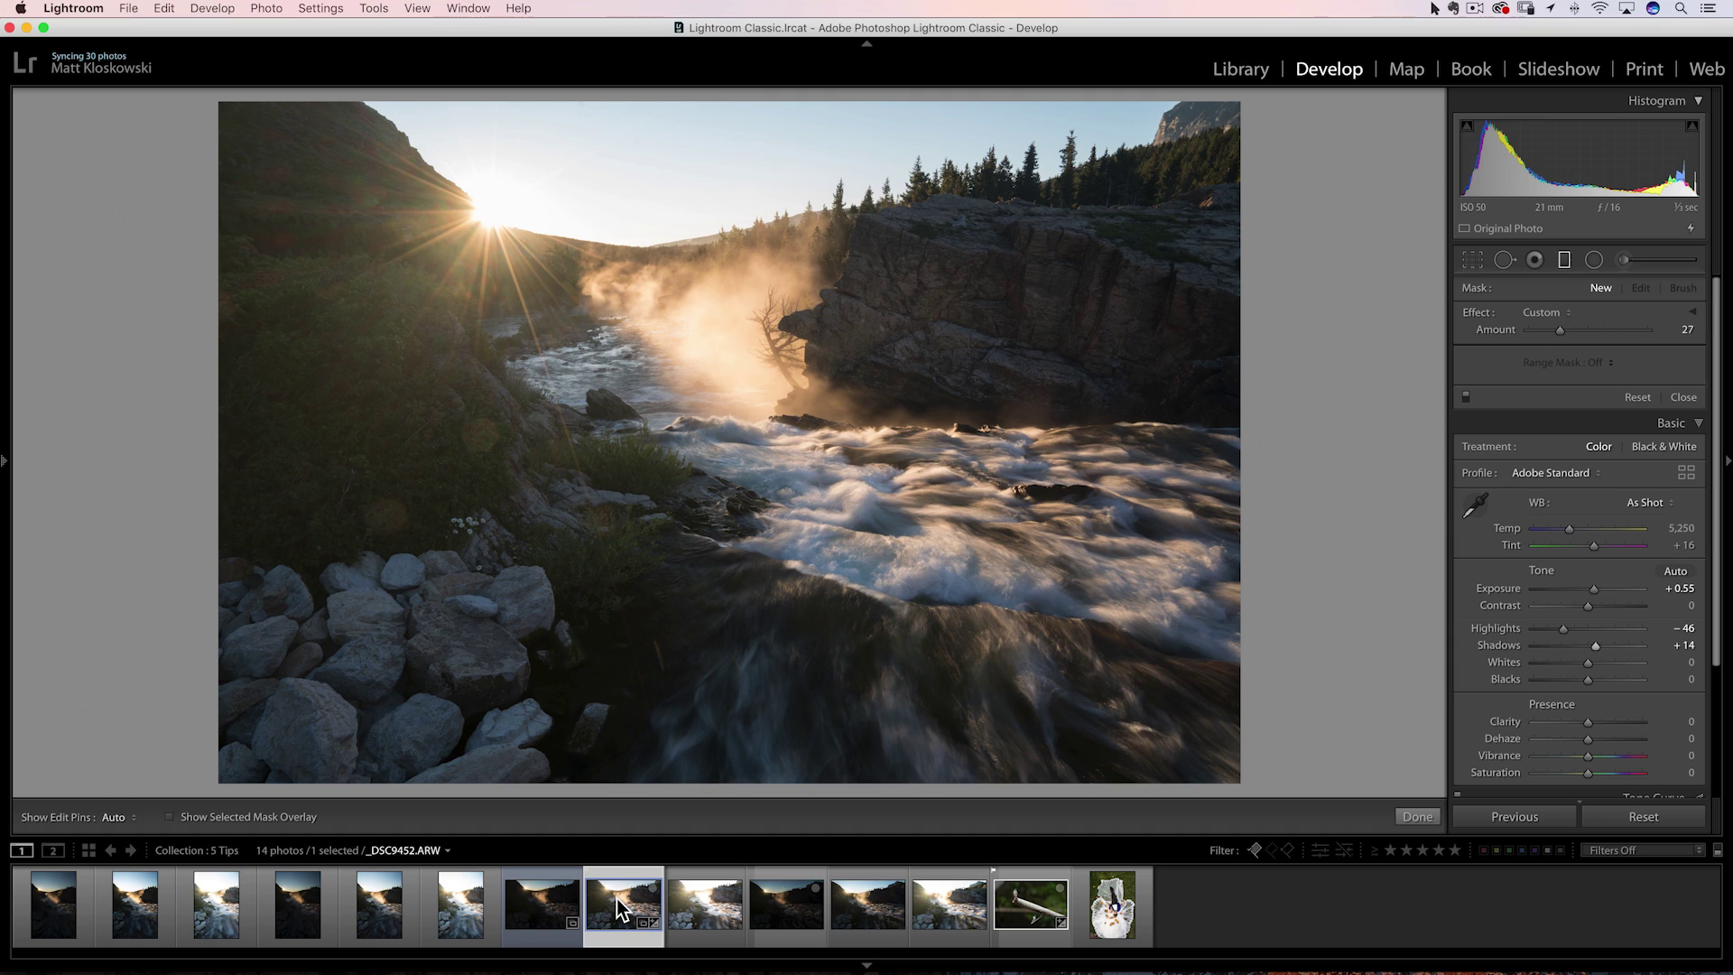
{"action": "left_click", "coordinate": [539, 896], "text": "super"}
Cmd-click the other waterfall thumbnails, through _DSC9446 and the first frame, until twelve are selected.
{"action": "left_click", "coordinate": [704, 907], "text": "super"}
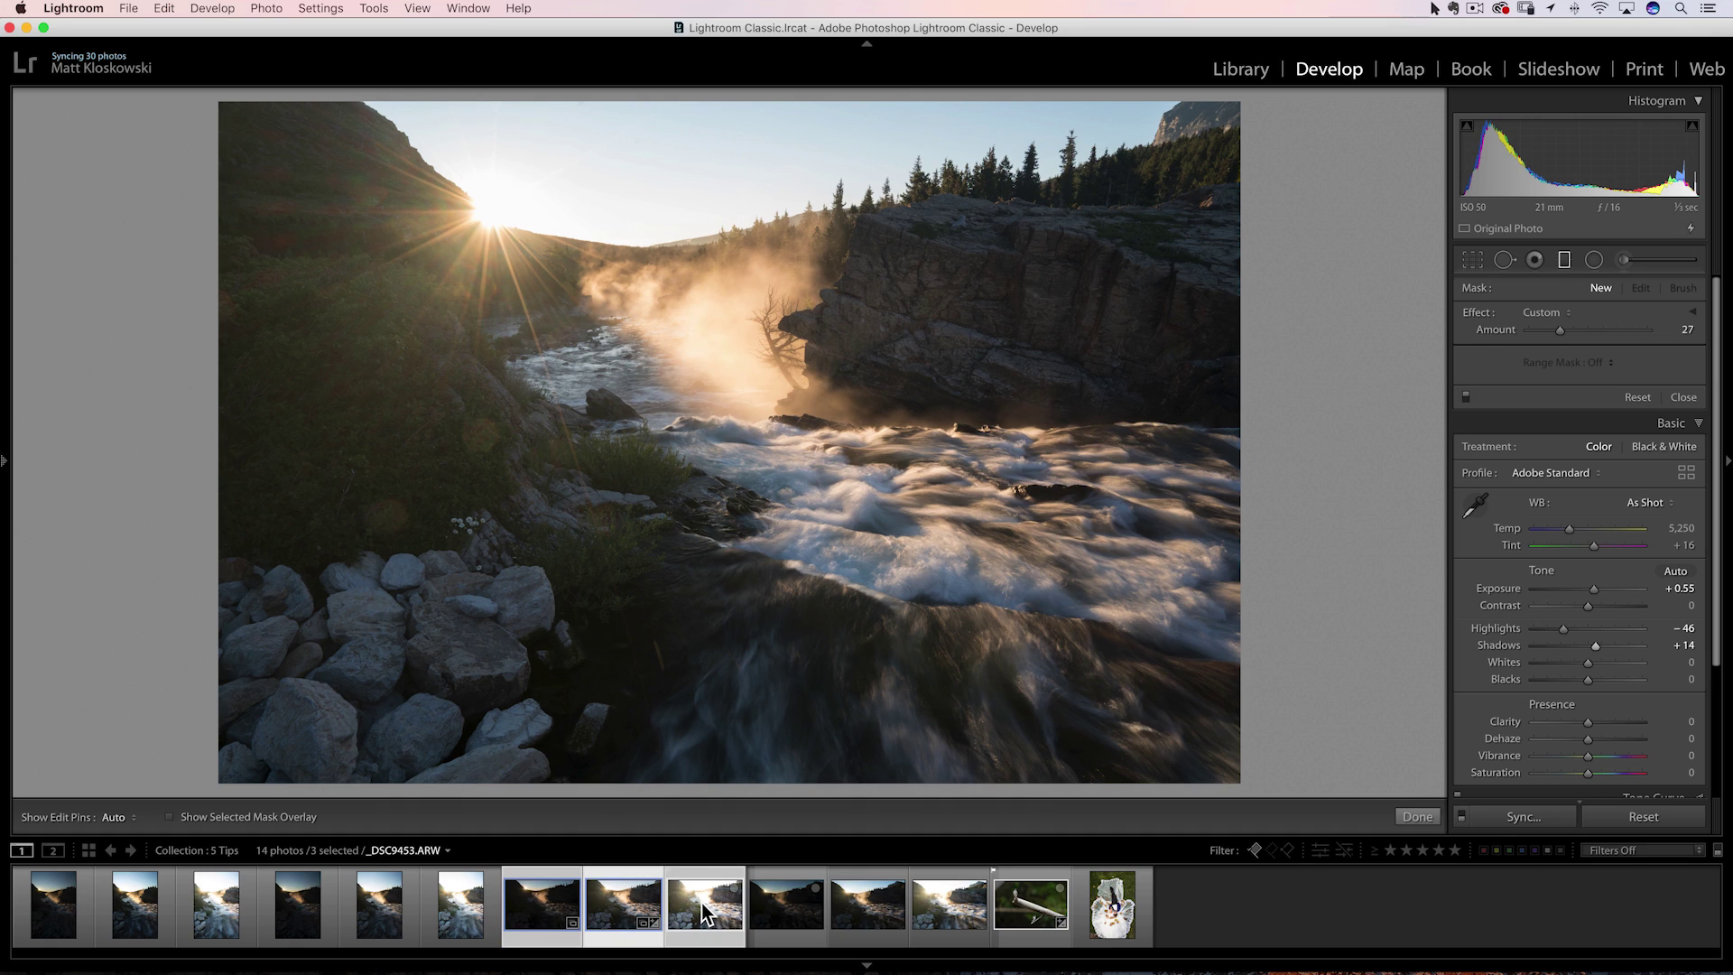
{"action": "left_click", "coordinate": [772, 903], "text": "super"}
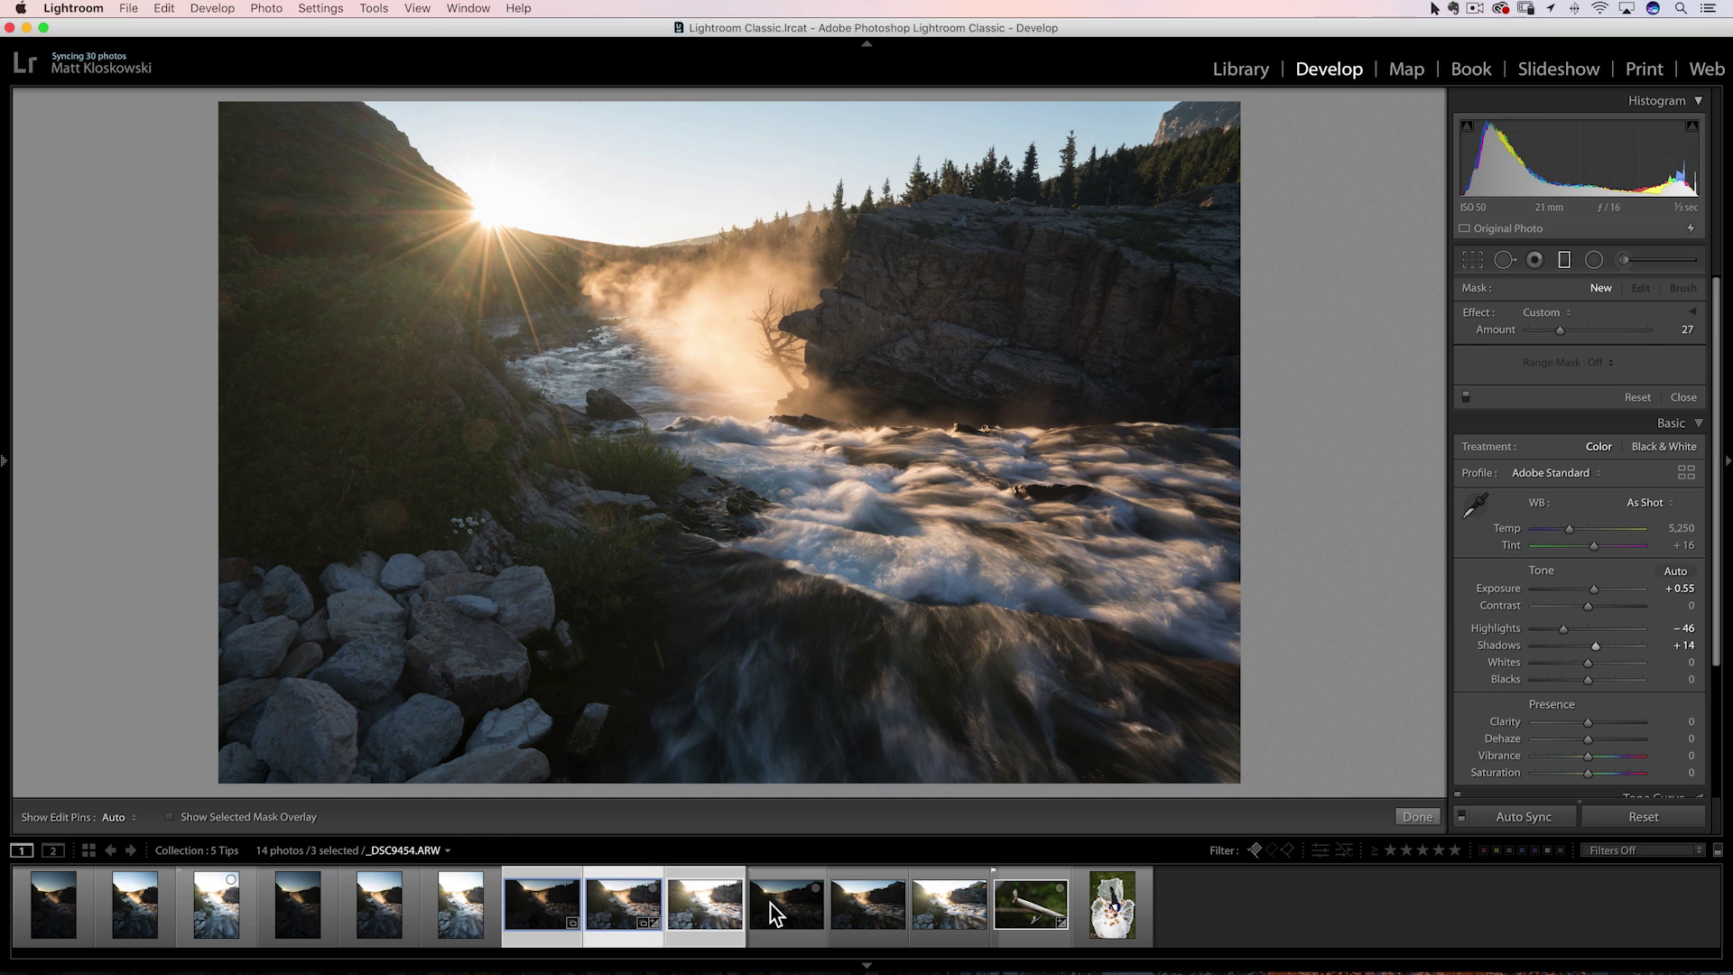
{"action": "left_click", "coordinate": [835, 910], "text": "super"}
{"action": "left_click", "coordinate": [950, 907], "text": "super"}
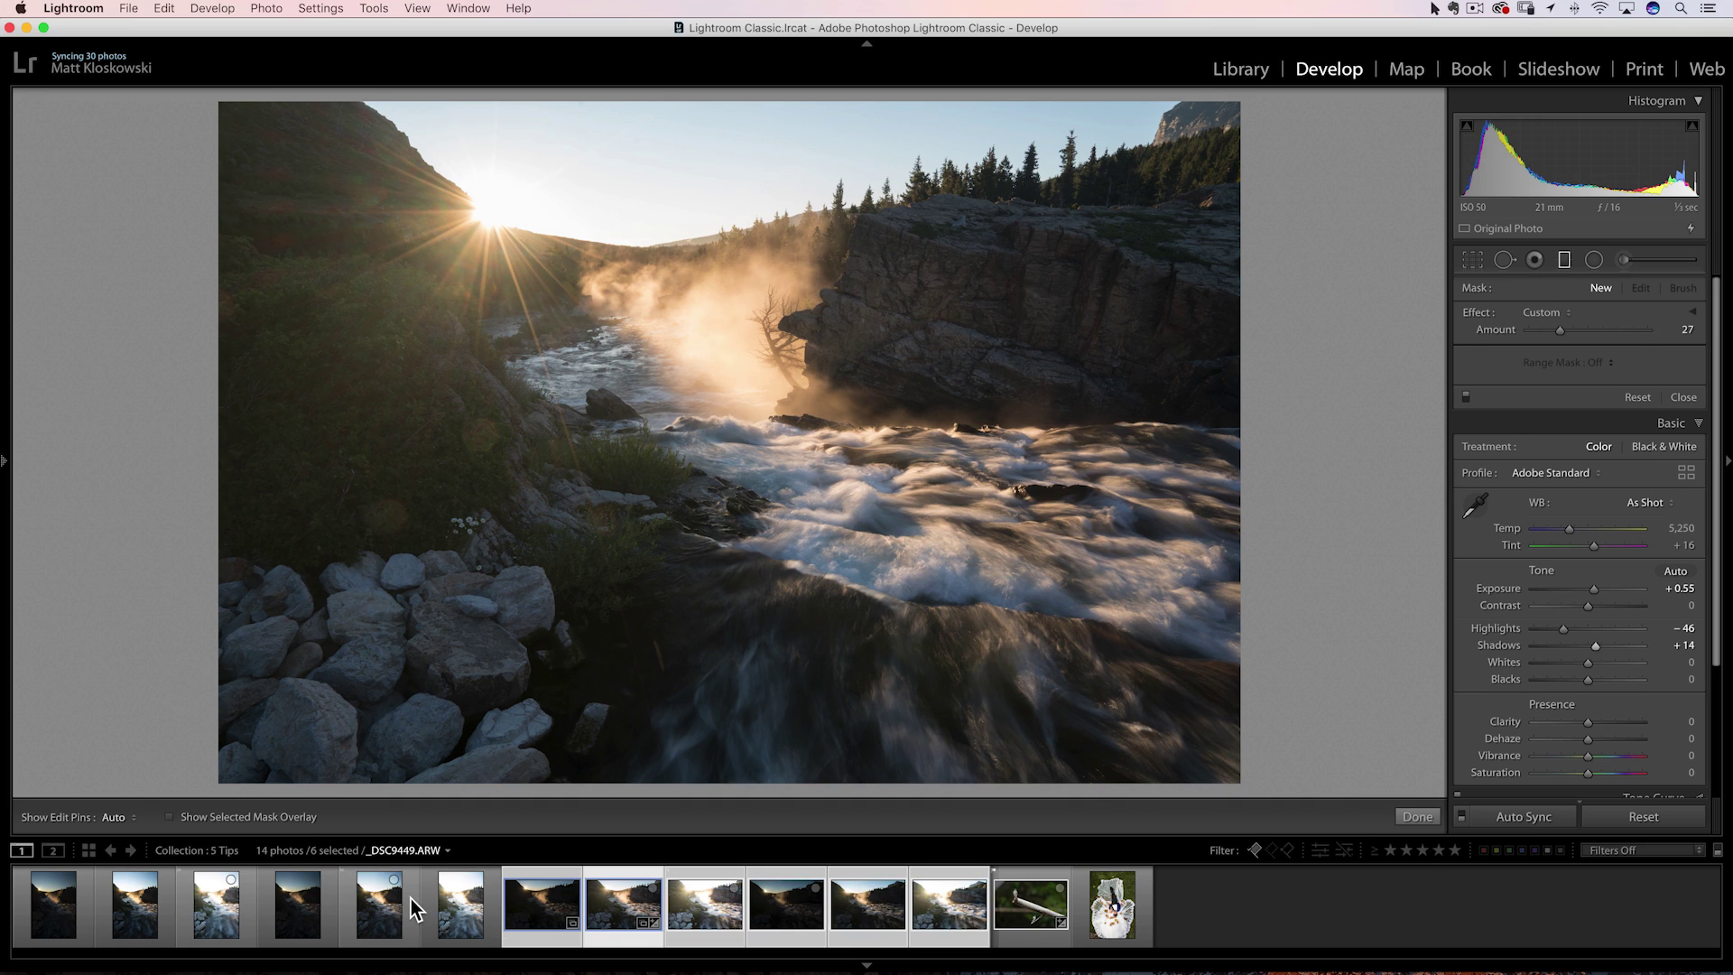
{"action": "left_click", "coordinate": [378, 904], "text": "super"}
{"action": "left_click", "coordinate": [296, 903], "text": "super"}
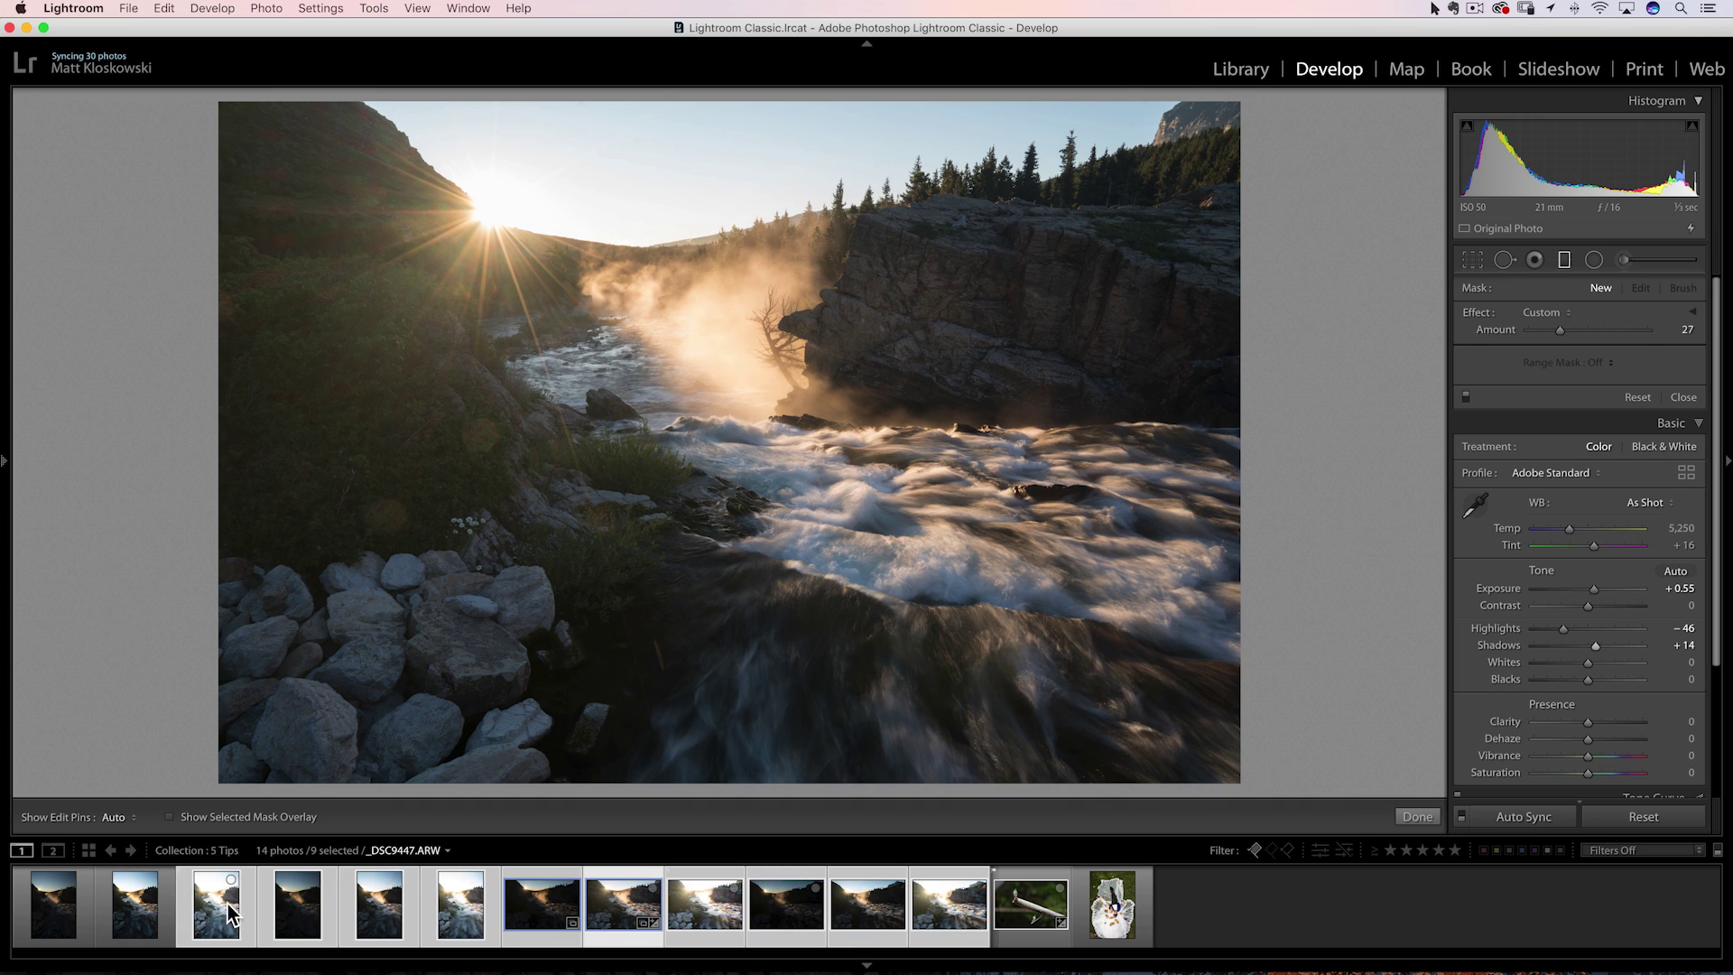
{"action": "left_click", "coordinate": [147, 915], "text": "super"}
{"action": "left_click", "coordinate": [61, 903], "text": "super"}
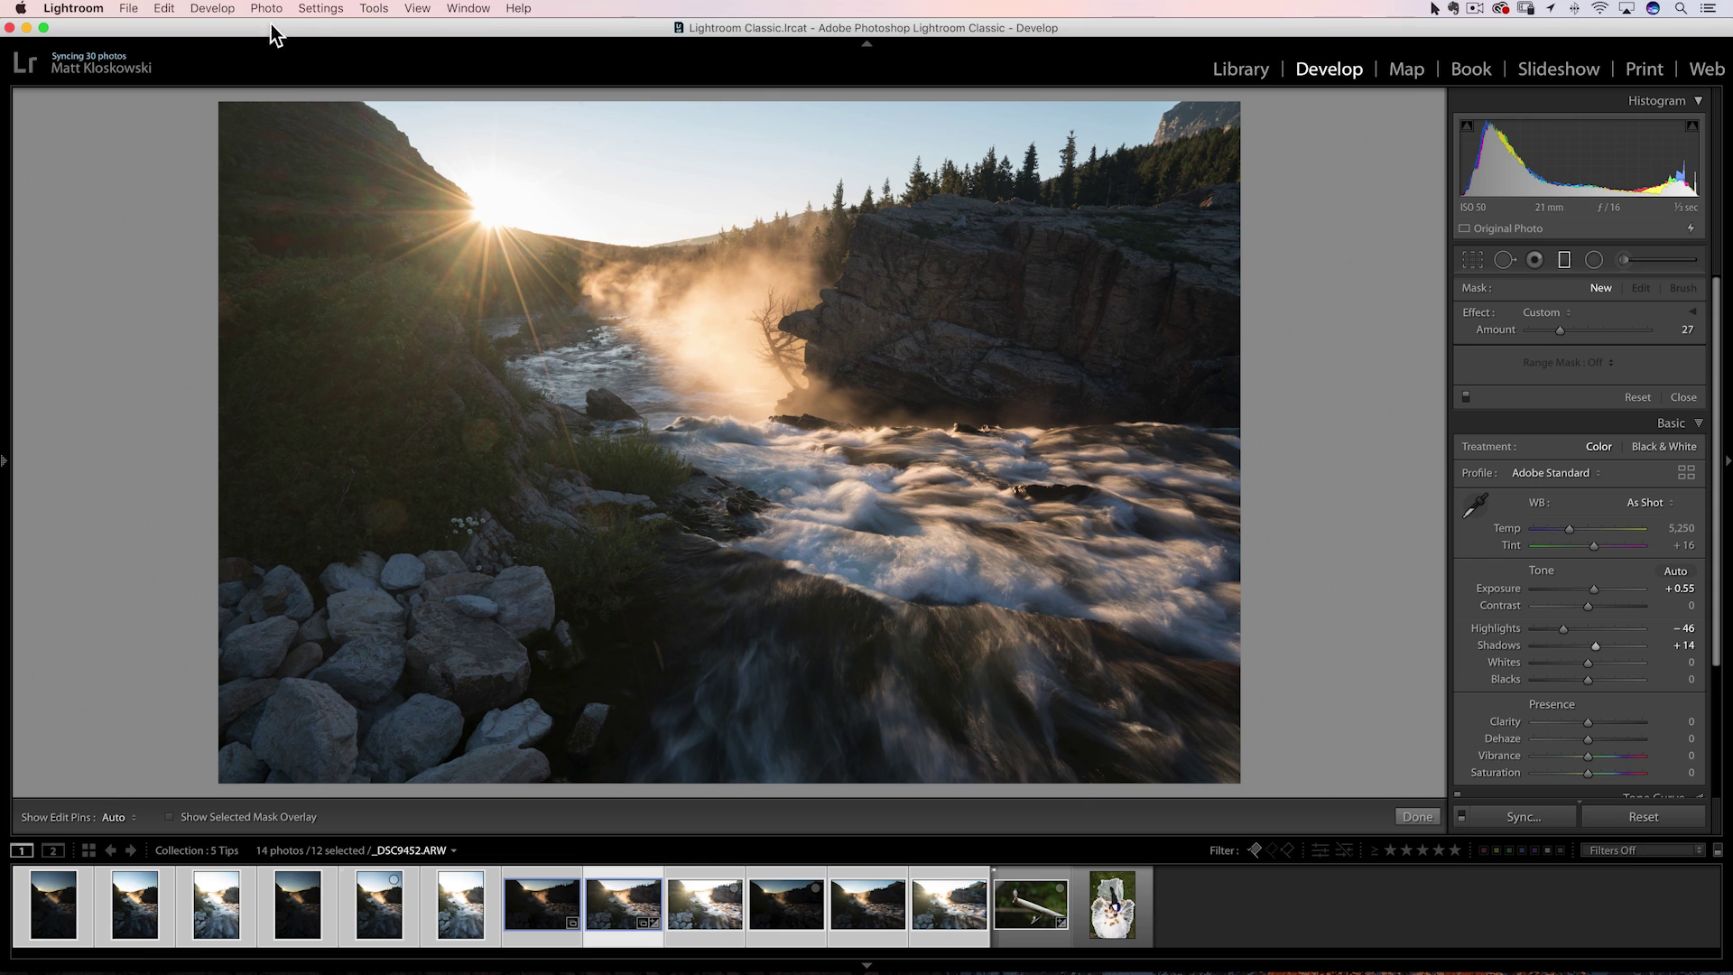
{"action": "left_click", "coordinate": [320, 11]}
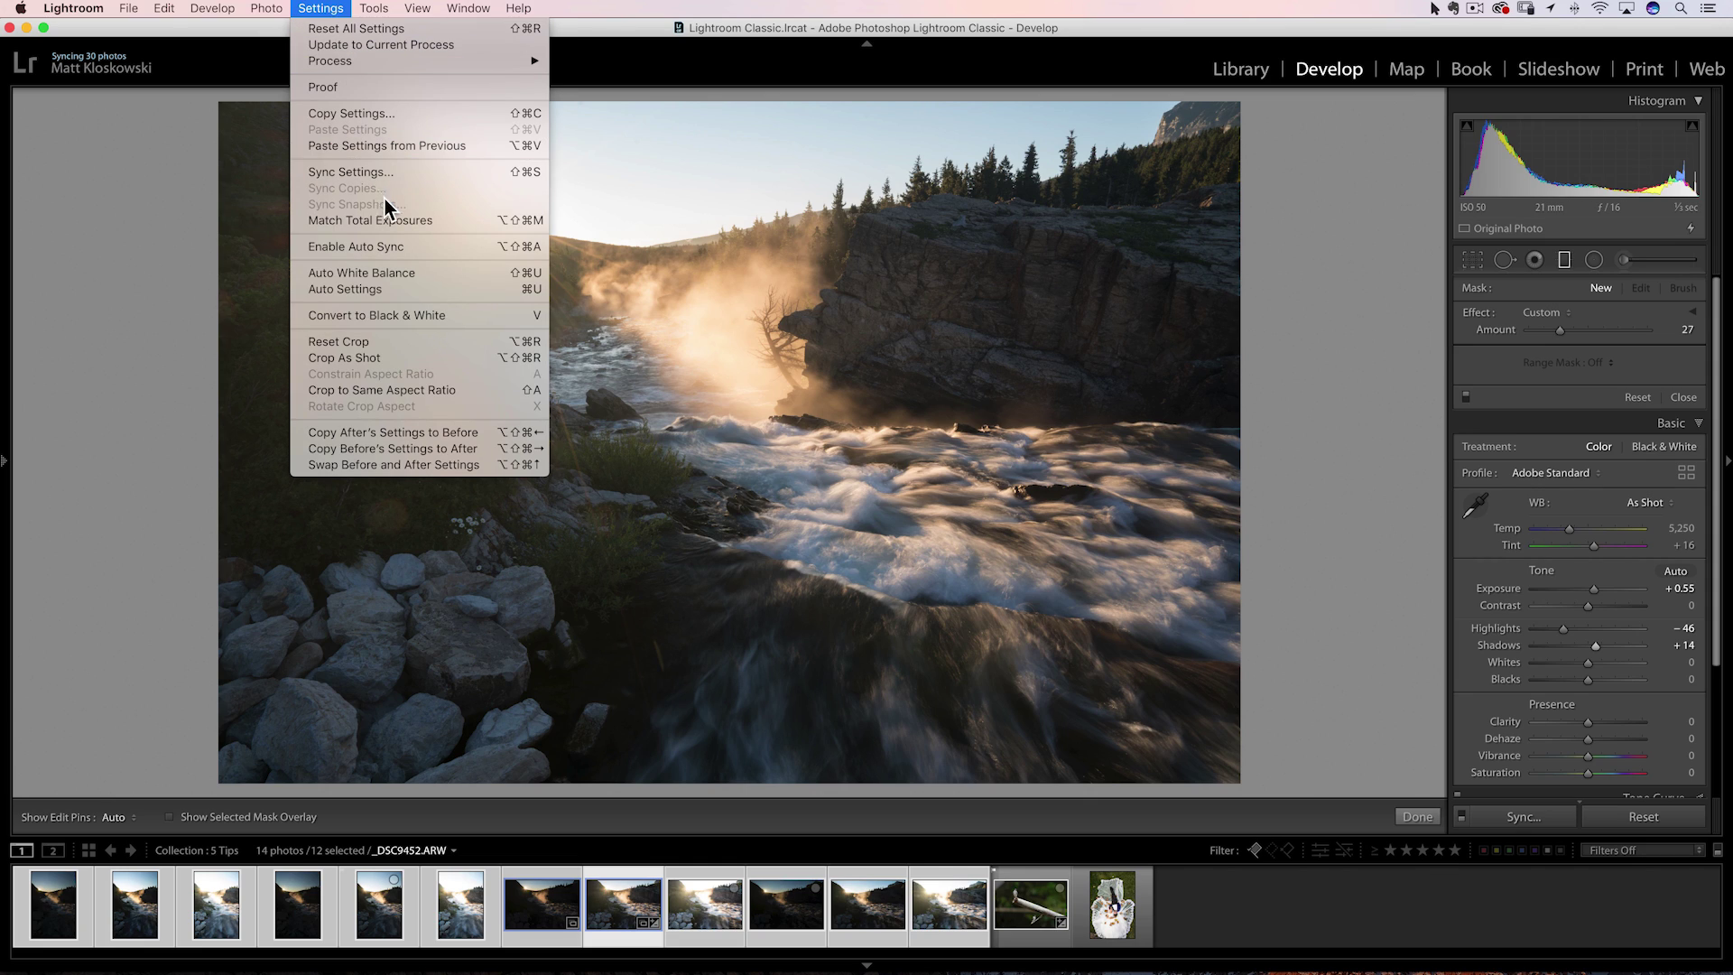
Apply Settings > Match Total Exposures to the twelve frames and enlarge the filmstrip thumbnails.
{"action": "left_click", "coordinate": [471, 222]}
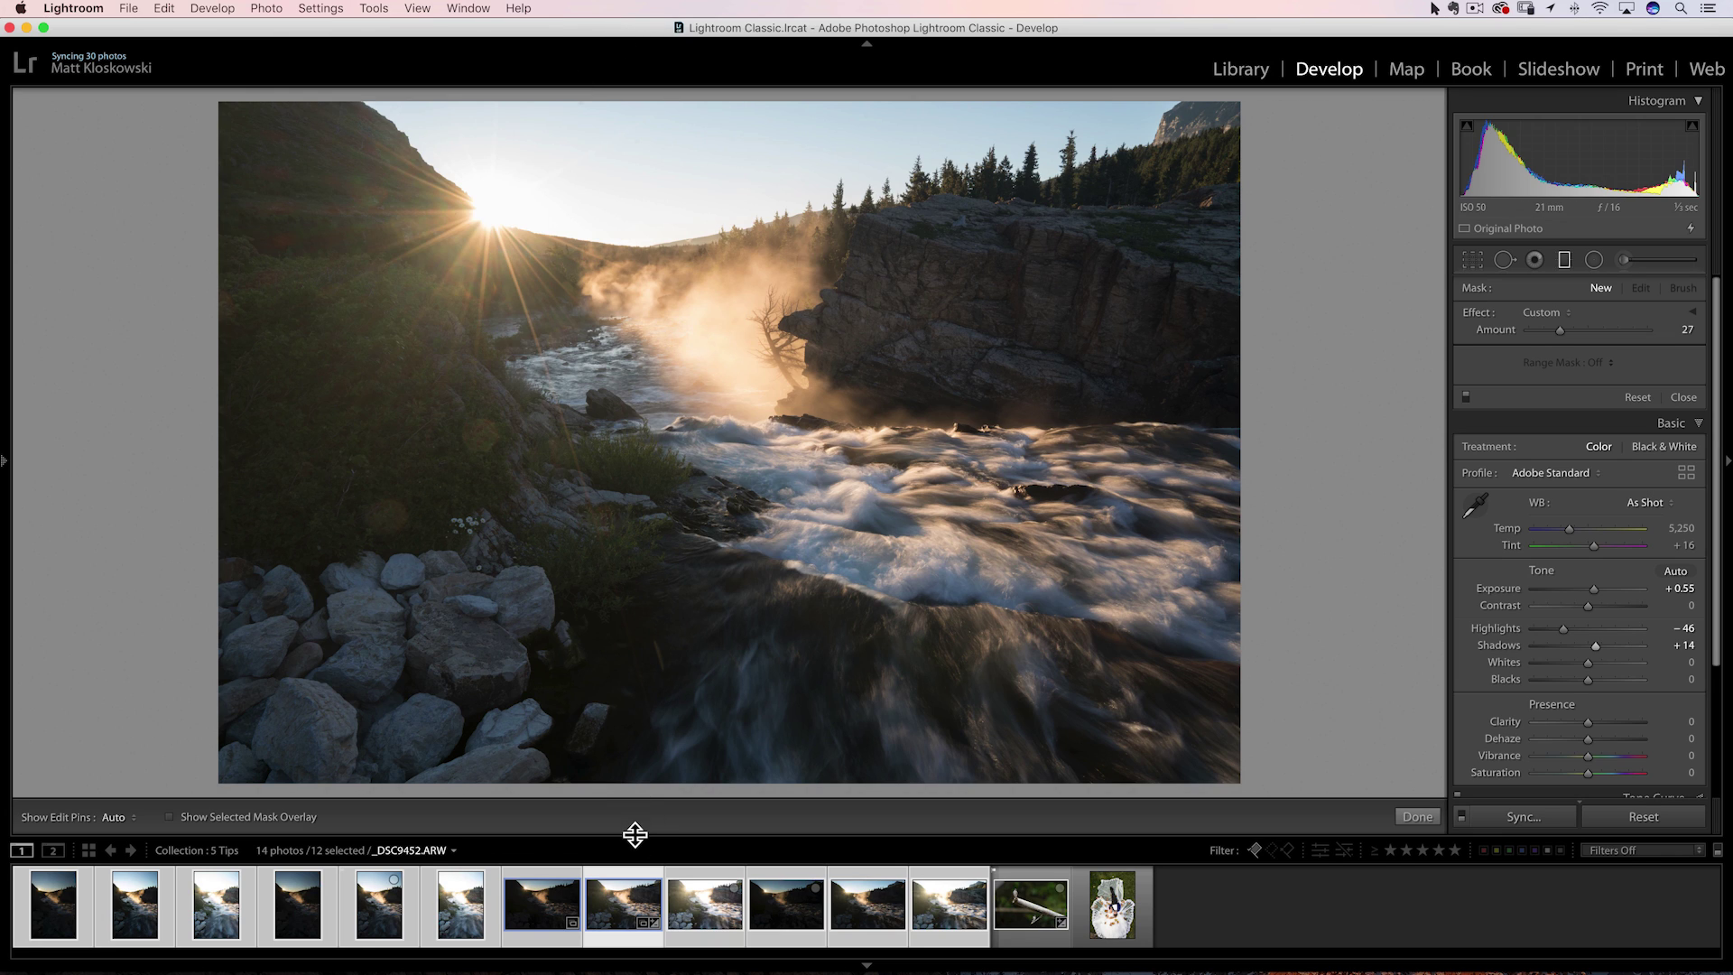
{"action": "left_click_drag", "start_coordinate": [638, 828], "coordinate": [623, 767]}
{"action": "left_click", "coordinate": [321, 8]}
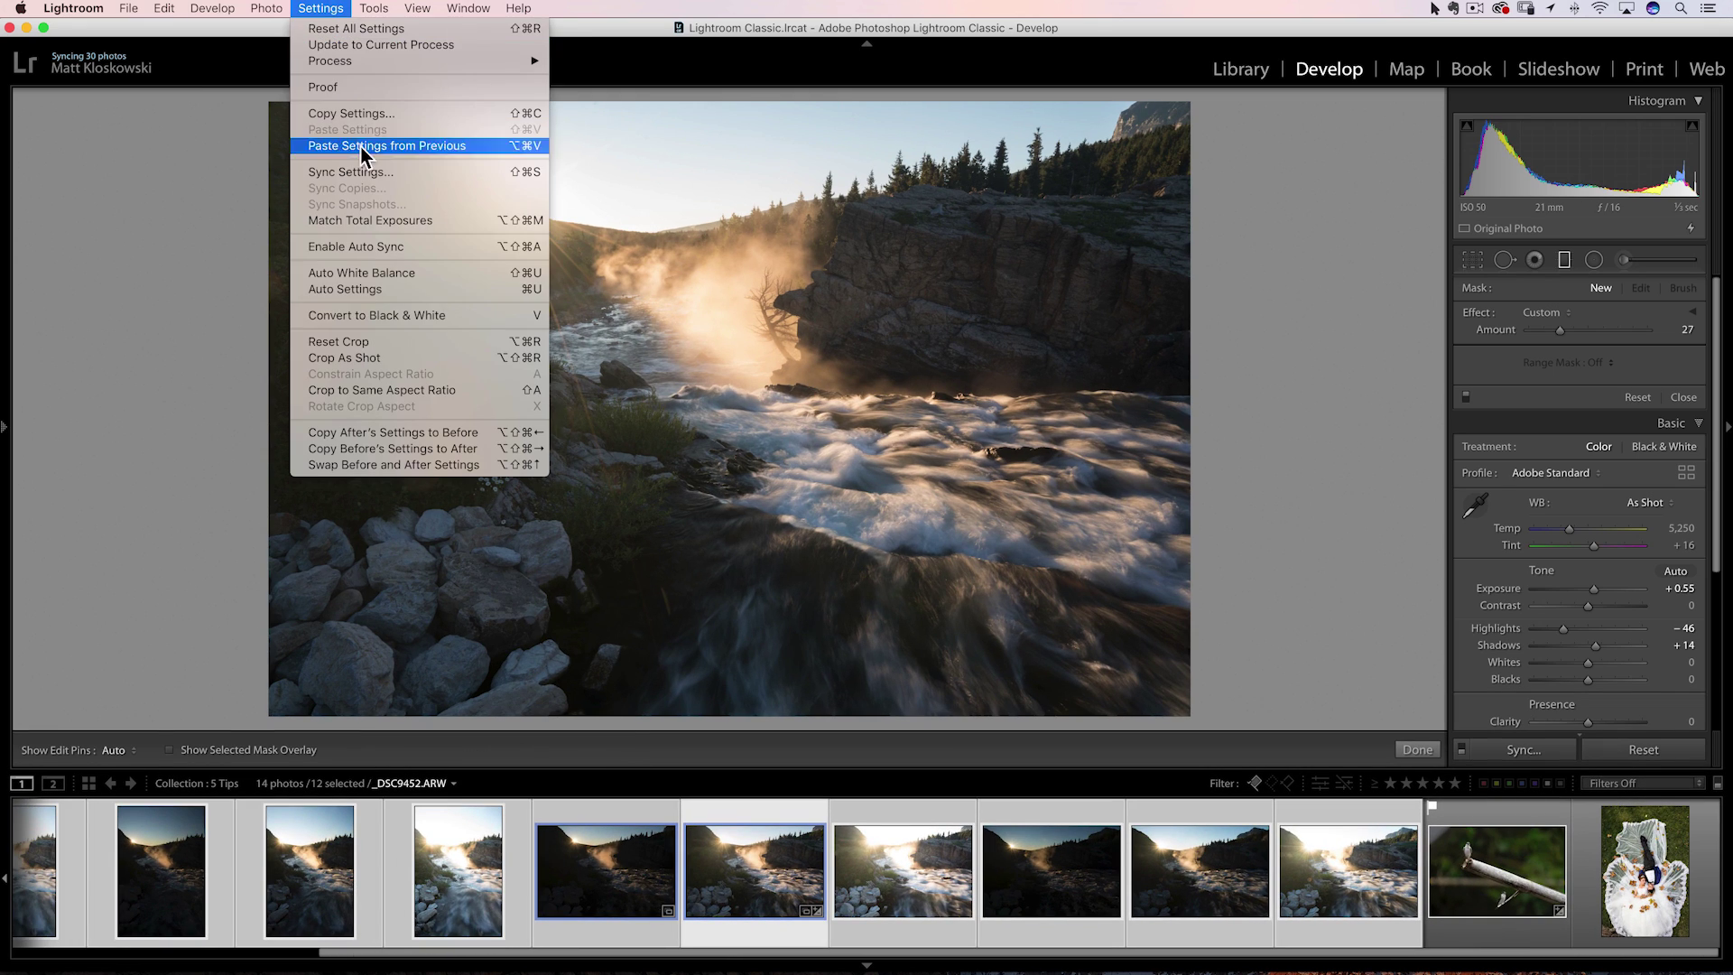
{"action": "left_click", "coordinate": [367, 217]}
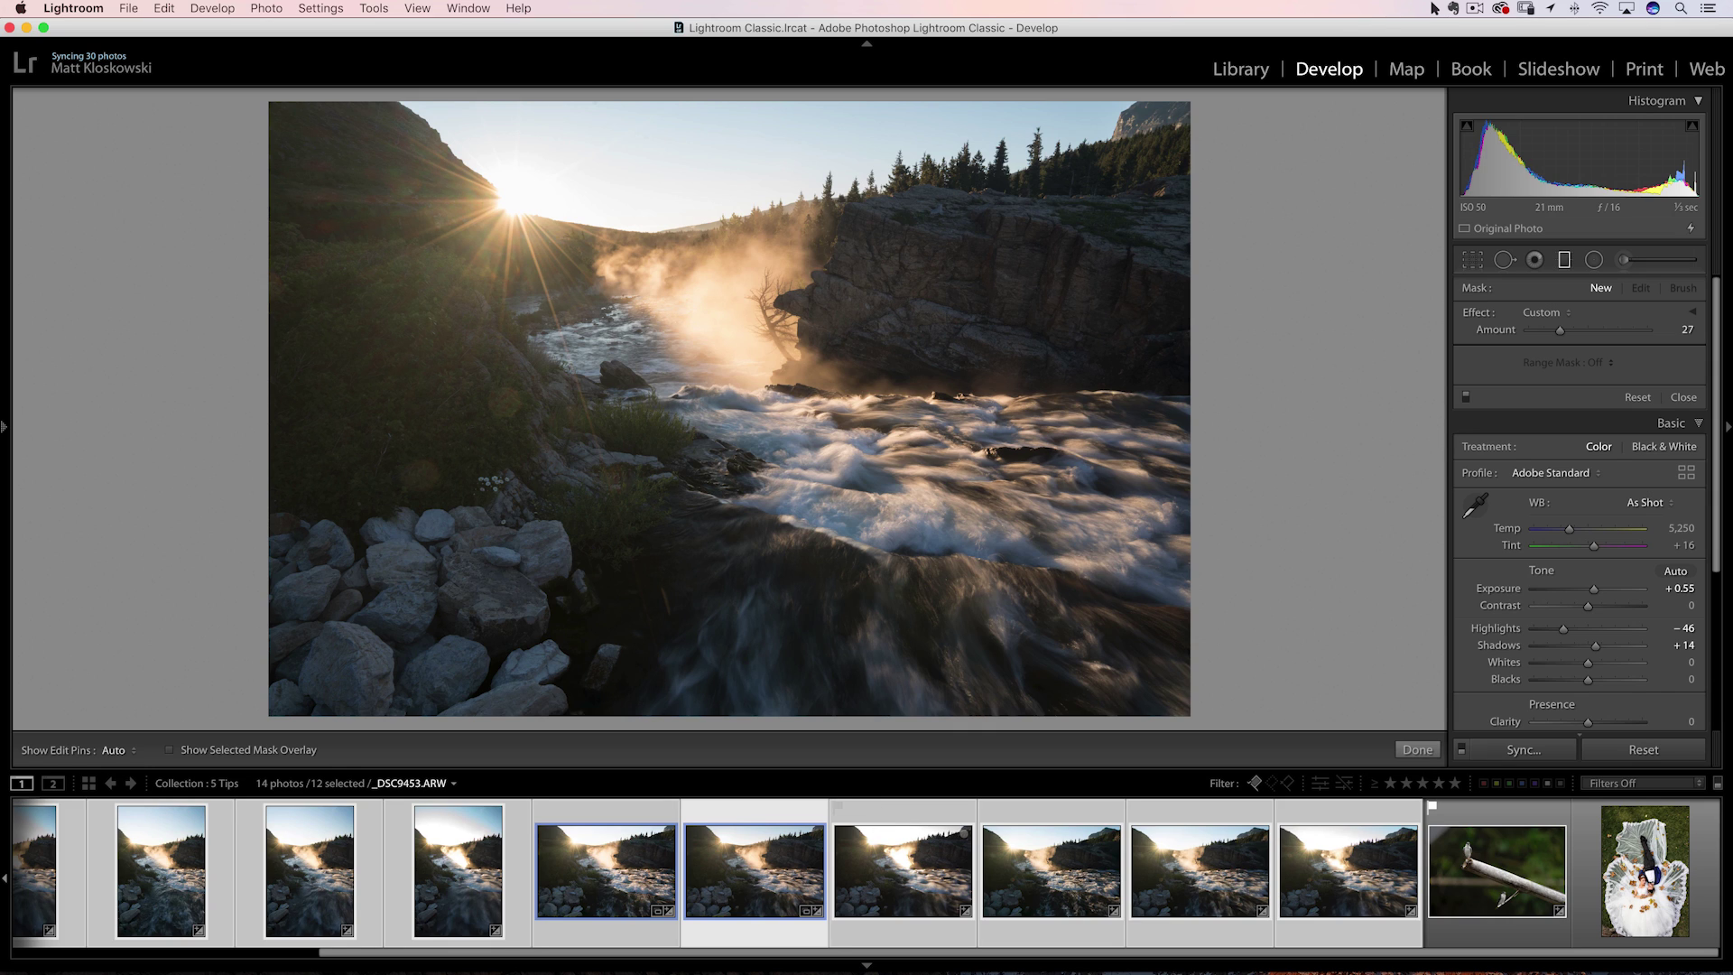
{"action": "key", "text": "Left"}
{"action": "key", "text": "Left"}
{"action": "key", "text": "Left"}
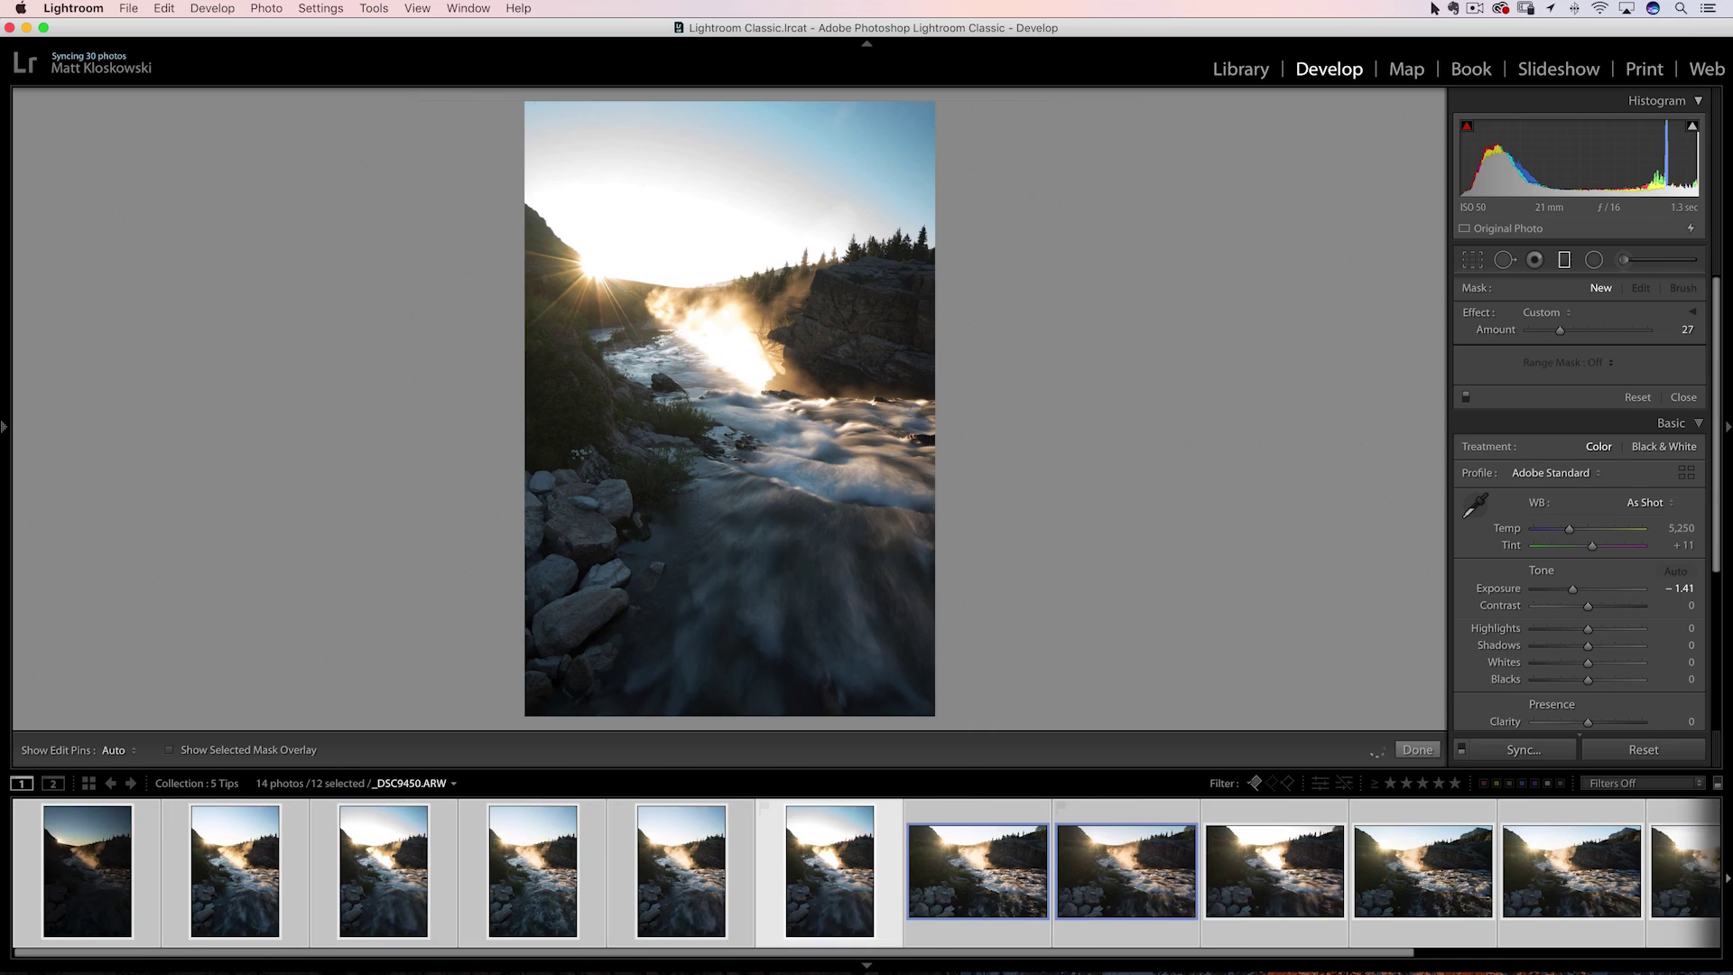
Step through _DSC9448, _DSC9446 and back to _DSC9453, reading each matched Exposure value.
{"action": "key", "text": "Left"}
{"action": "key", "text": "Left"}
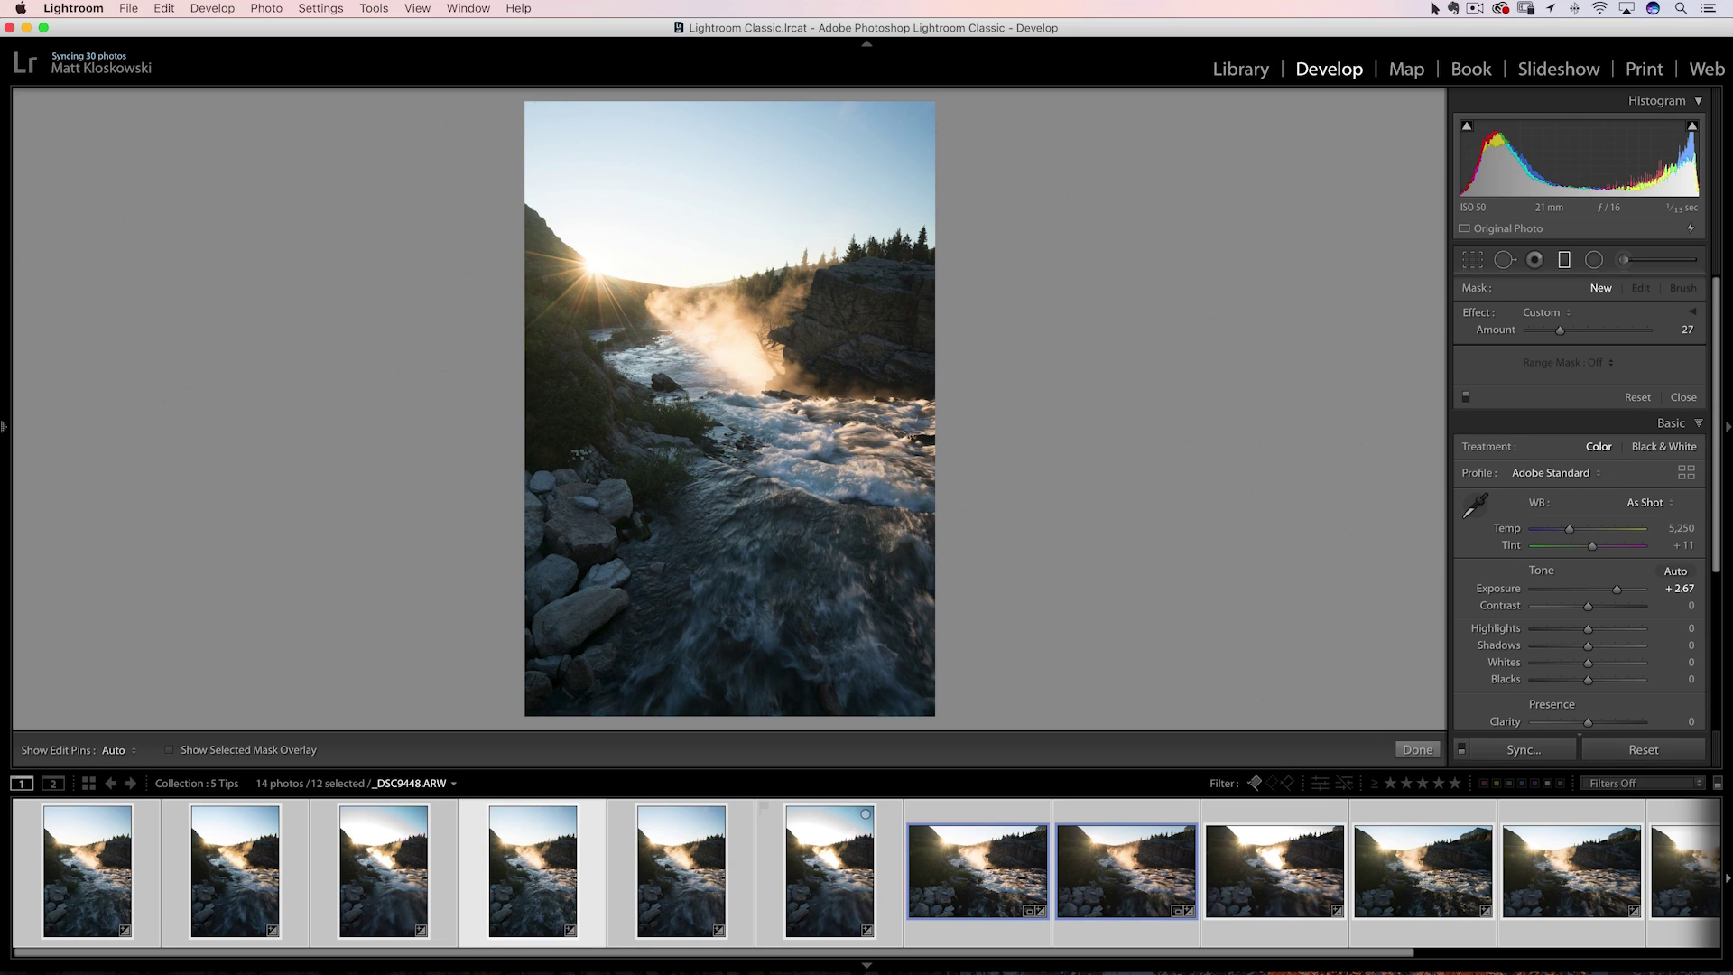
{"action": "key", "text": "Left"}
{"action": "key", "text": "Left"}
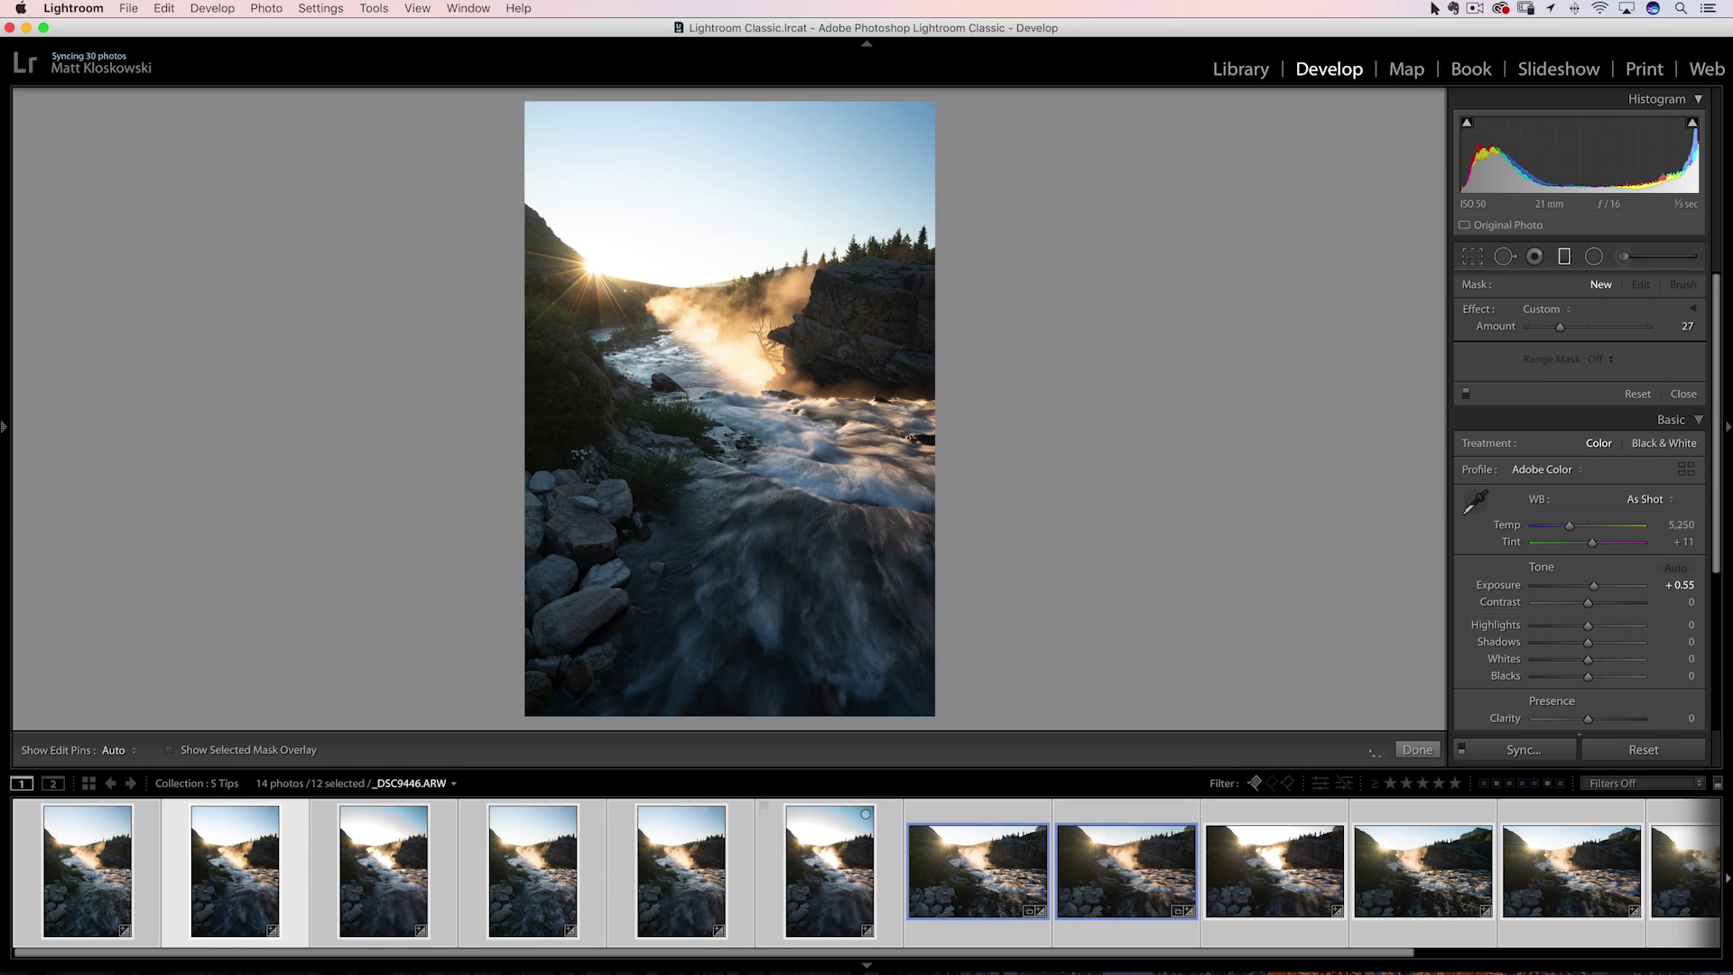
{"action": "key", "text": "Right"}
{"action": "key", "text": "Right"}
{"action": "key", "text": "Right"}
{"action": "key", "text": "Right"}
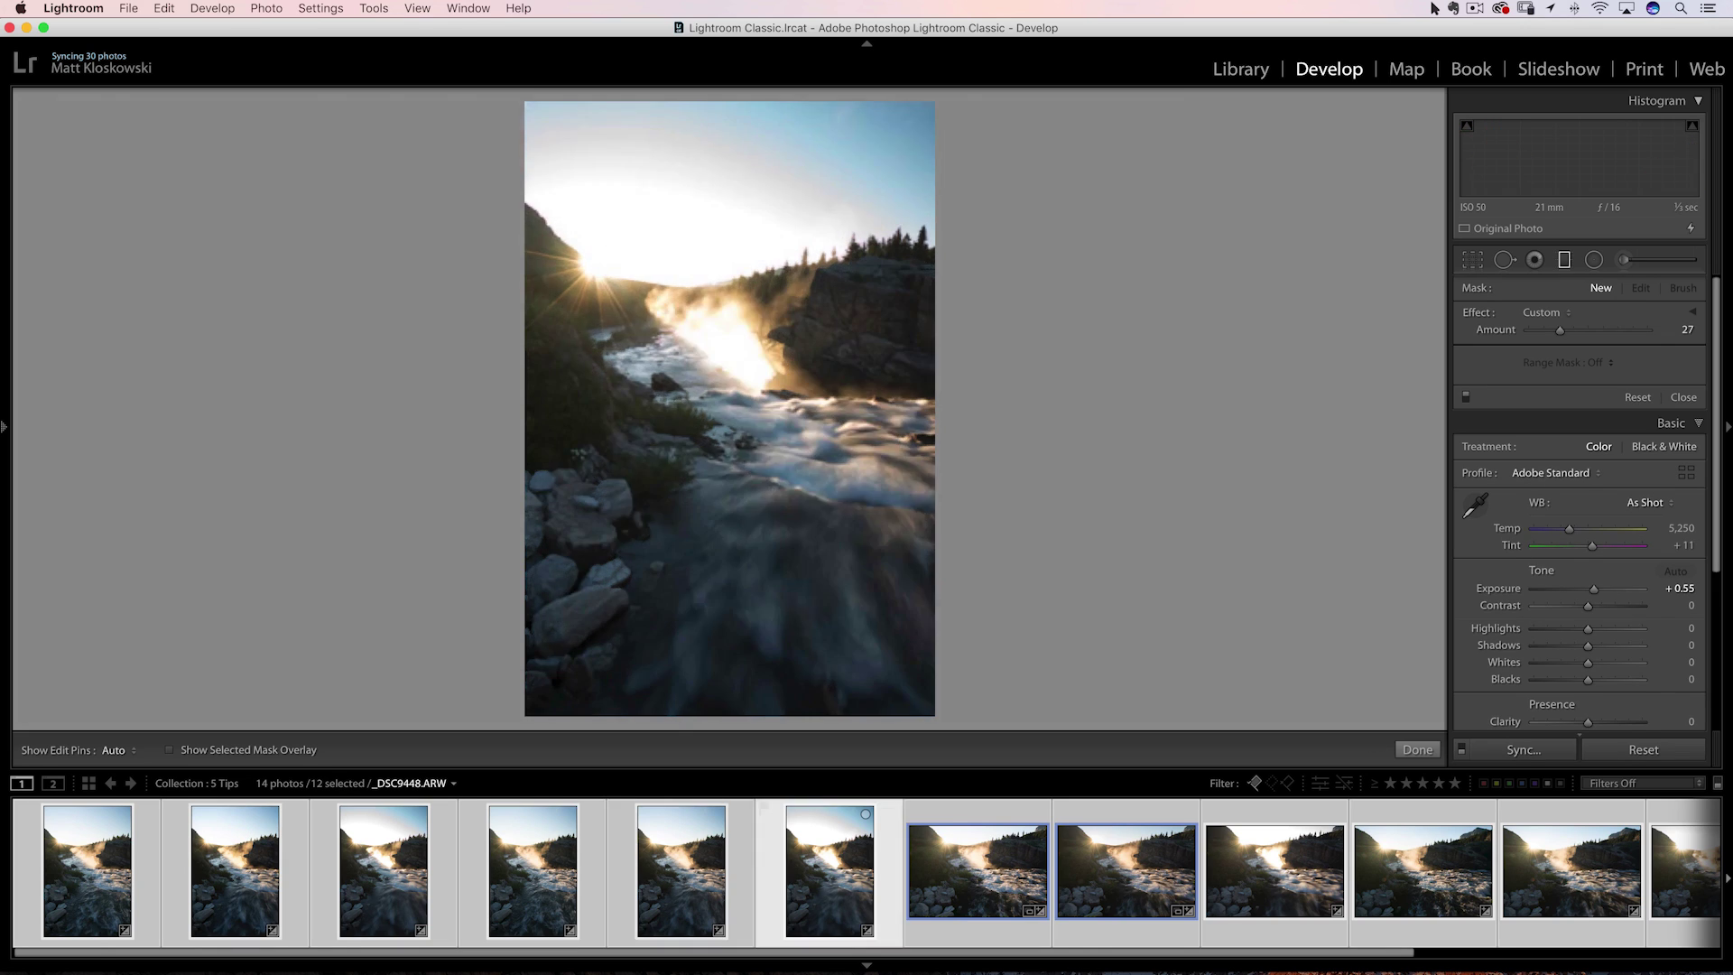
{"action": "key", "text": "Right"}
{"action": "key", "text": "Right"}
{"action": "key", "text": "Right"}
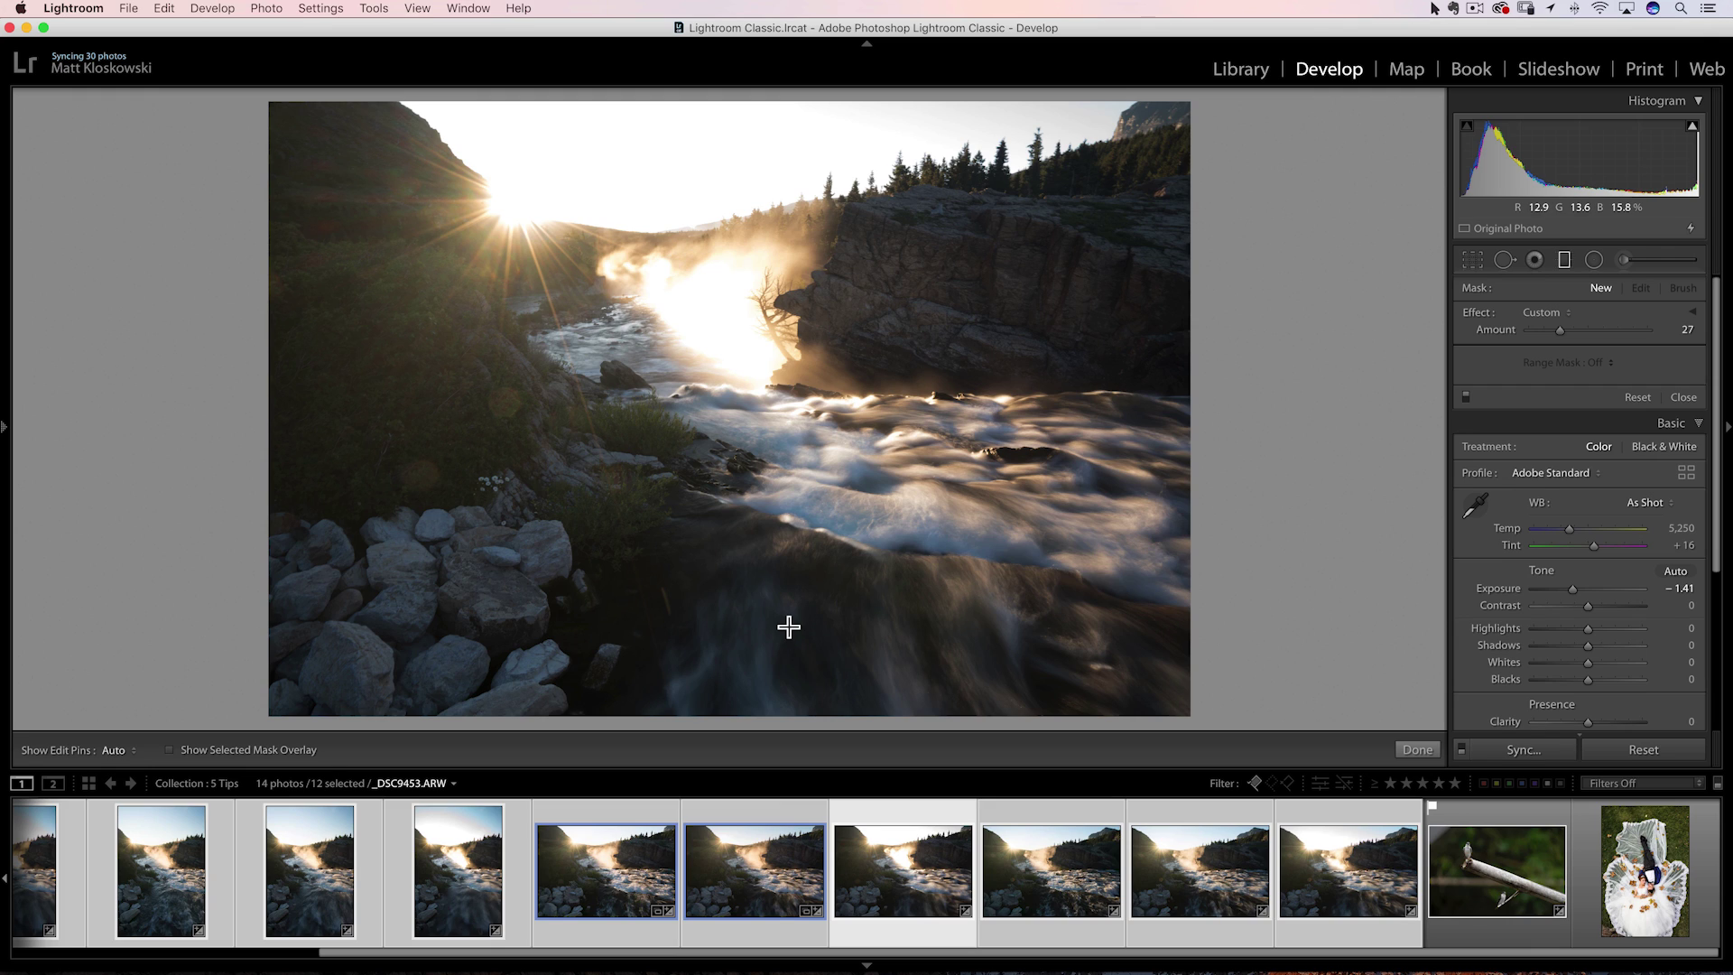
{"action": "left_click", "coordinate": [1496, 871]}
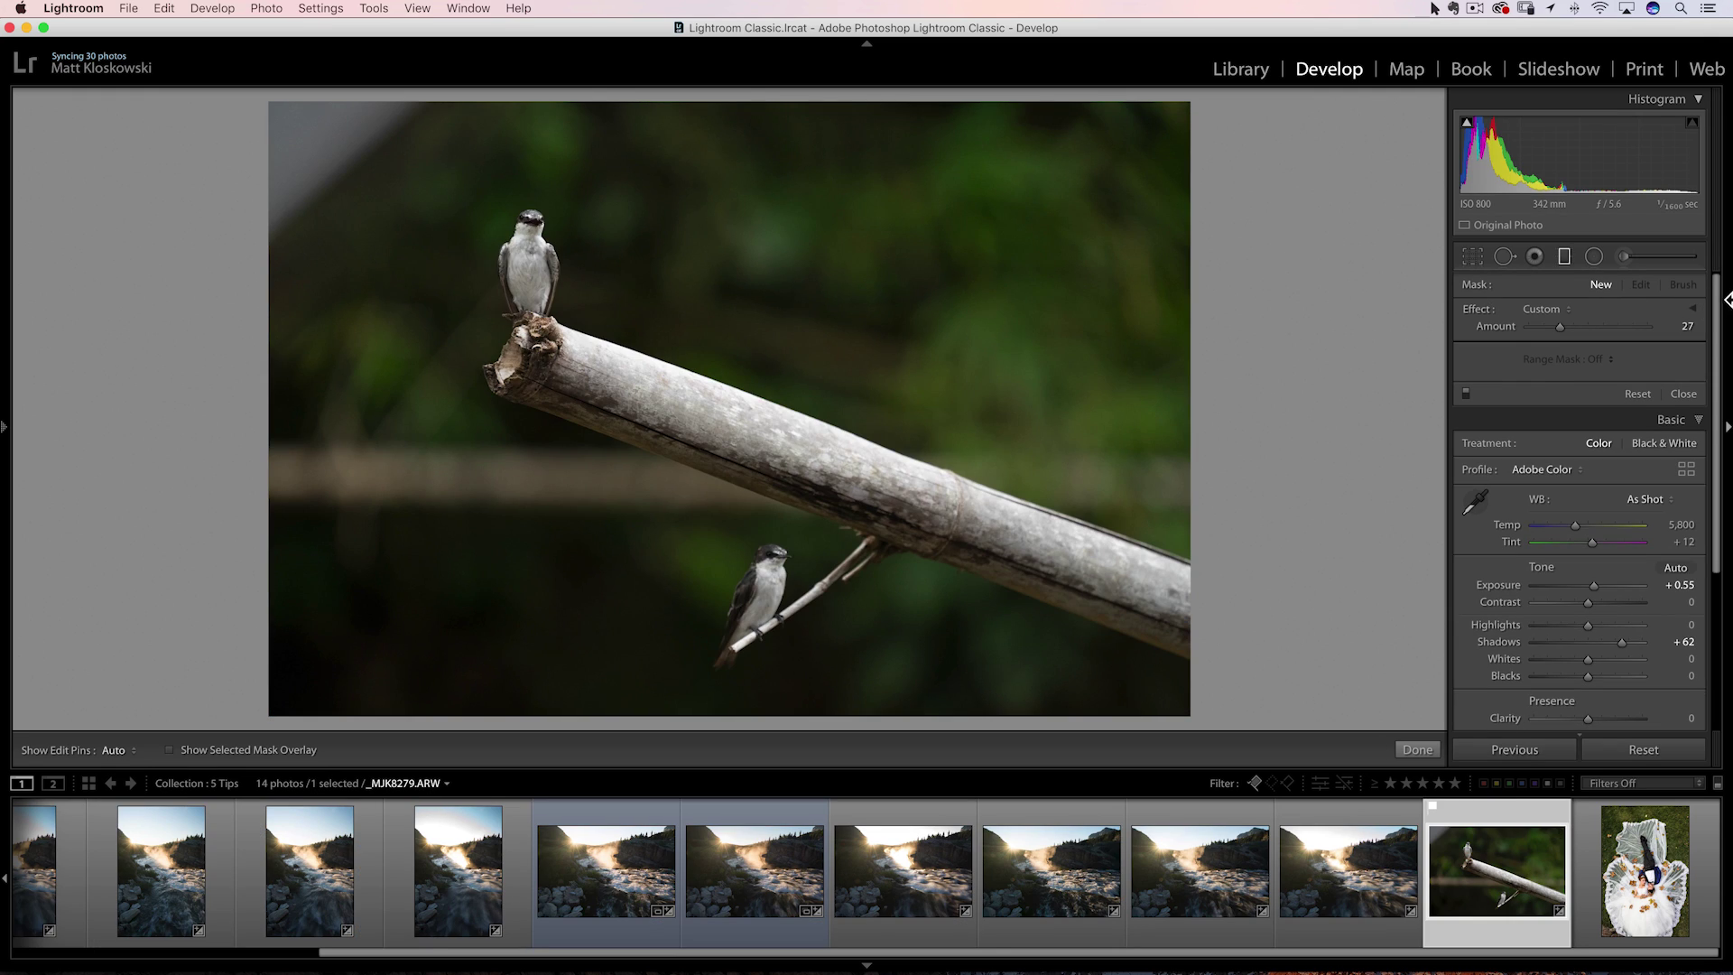
Reset the Adjustment Brush to Exposure −0.72, undo a trial branch stroke, and enlarge it to size 8.
{"action": "left_click", "coordinate": [1638, 257]}
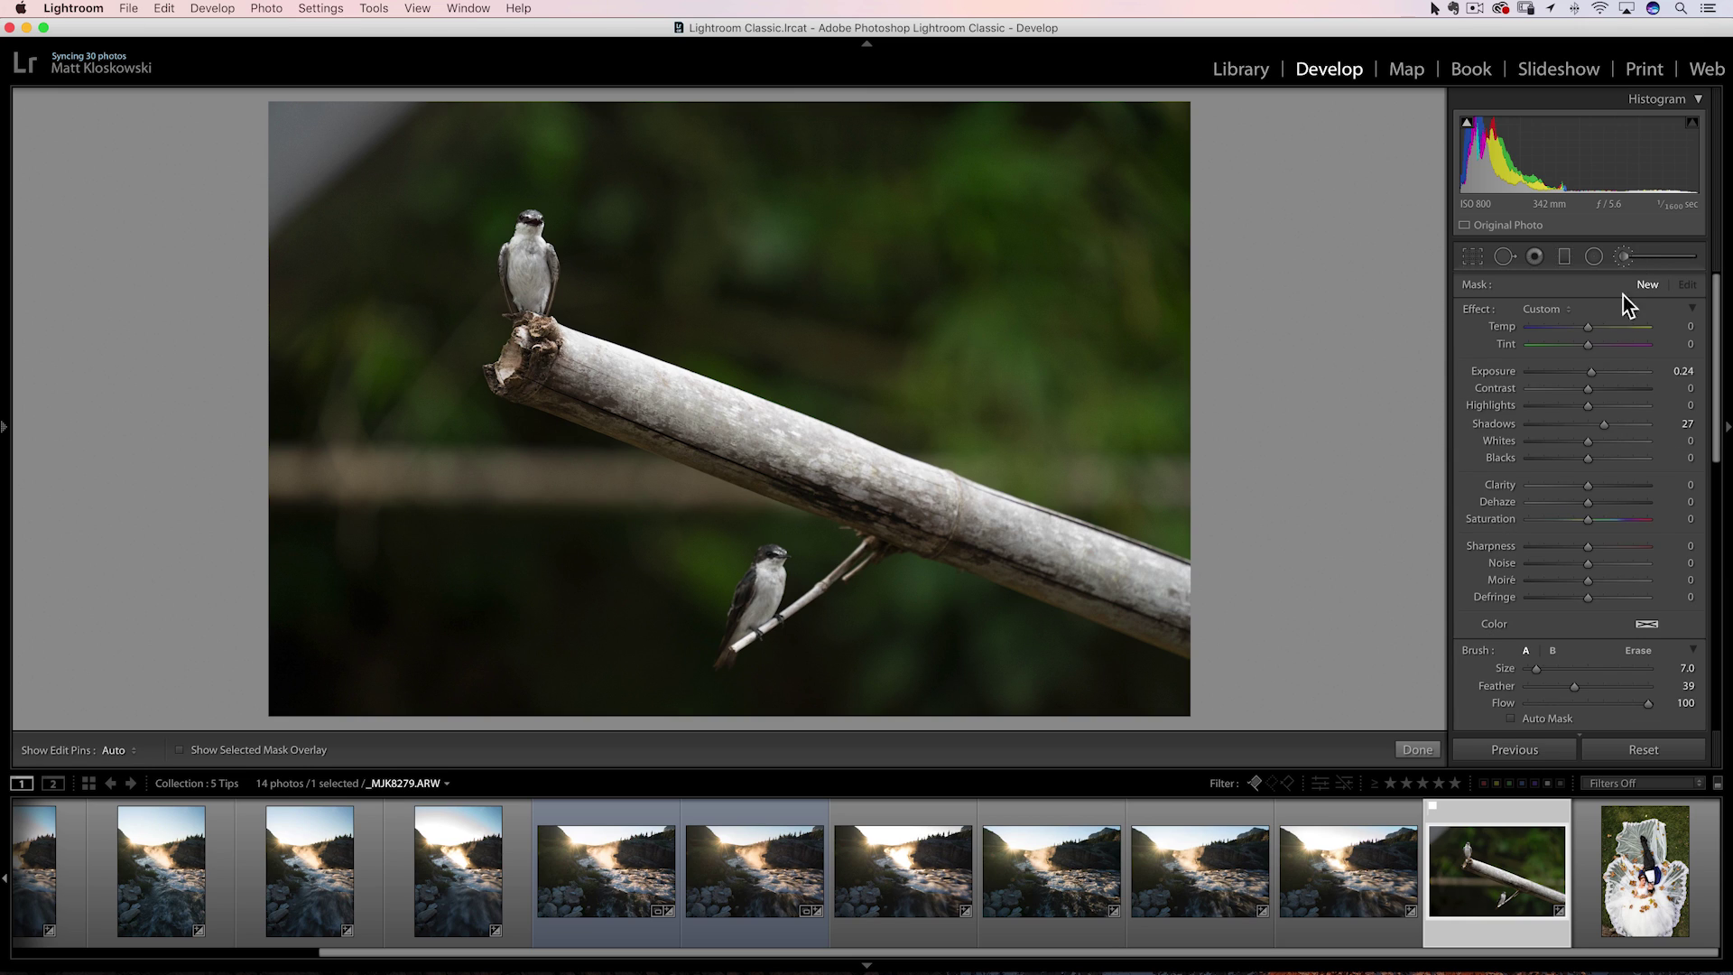
{"action": "double_click", "coordinate": [1480, 309]}
{"action": "left_click_drag", "start_coordinate": [1591, 372], "coordinate": [1580, 372]}
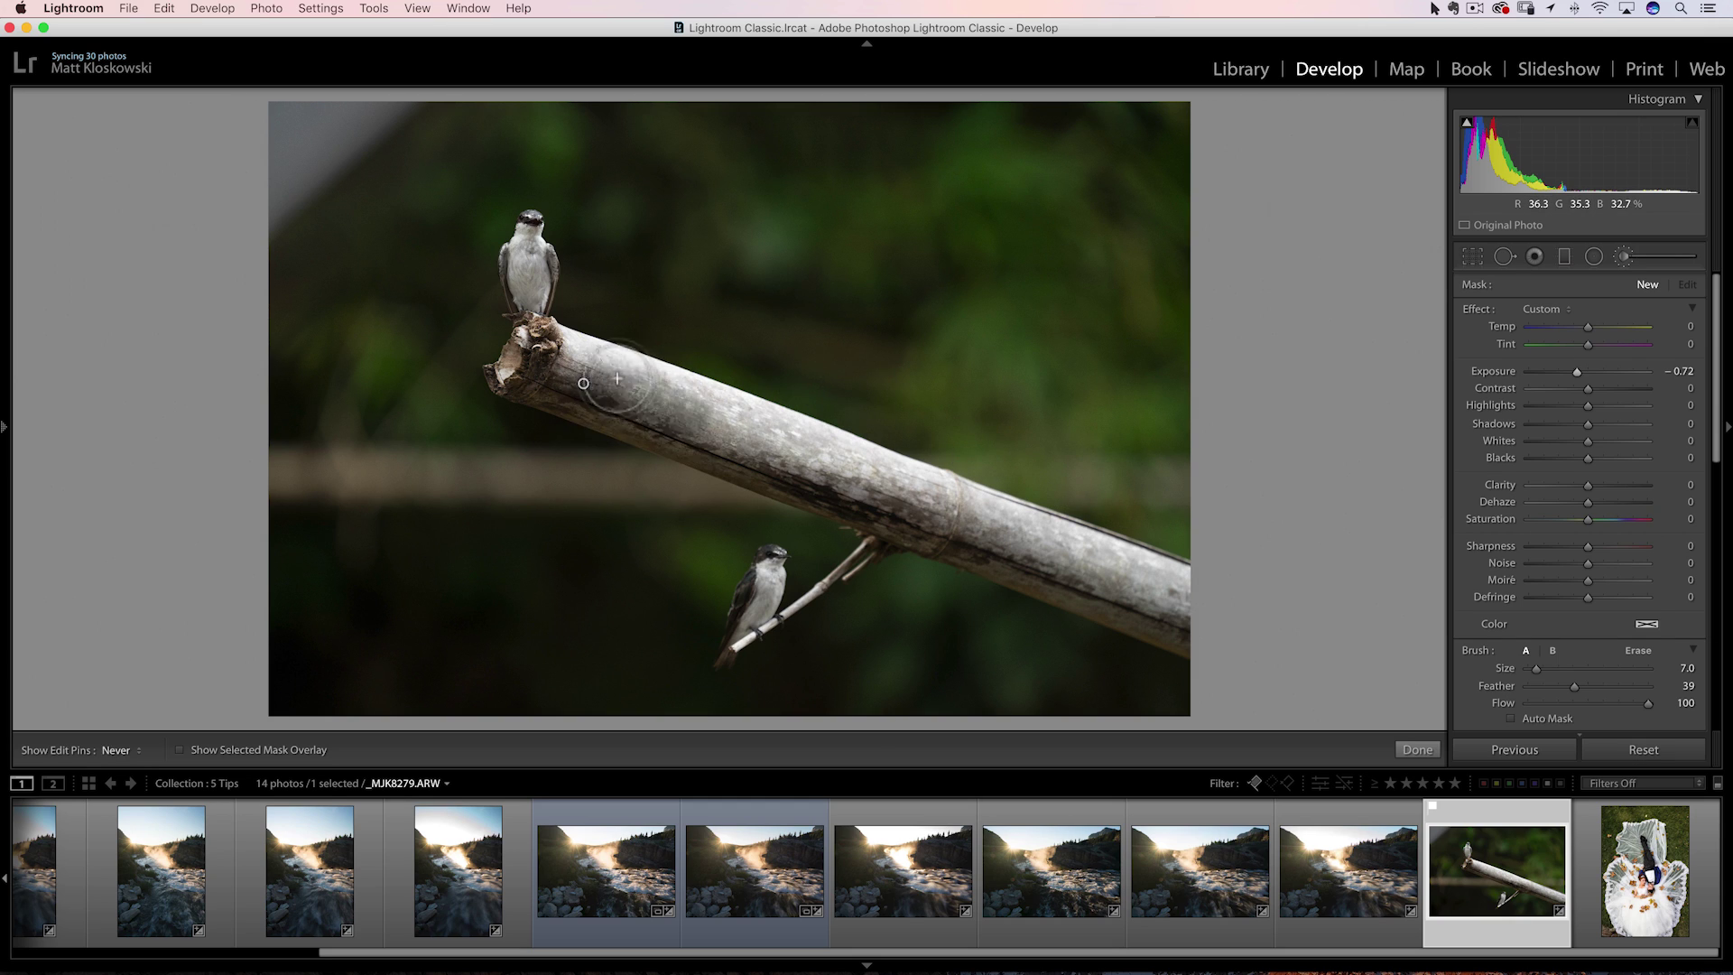
{"action": "mouse_move", "coordinate": [617, 378]}
{"action": "left_mouse_down"}
{"action": "mouse_move", "coordinate": [567, 369]}
{"action": "mouse_move", "coordinate": [873, 474]}
{"action": "mouse_move", "coordinate": [667, 448]}
{"action": "mouse_move", "coordinate": [600, 414]}
{"action": "left_mouse_up"}
{"action": "key", "text": "h"}
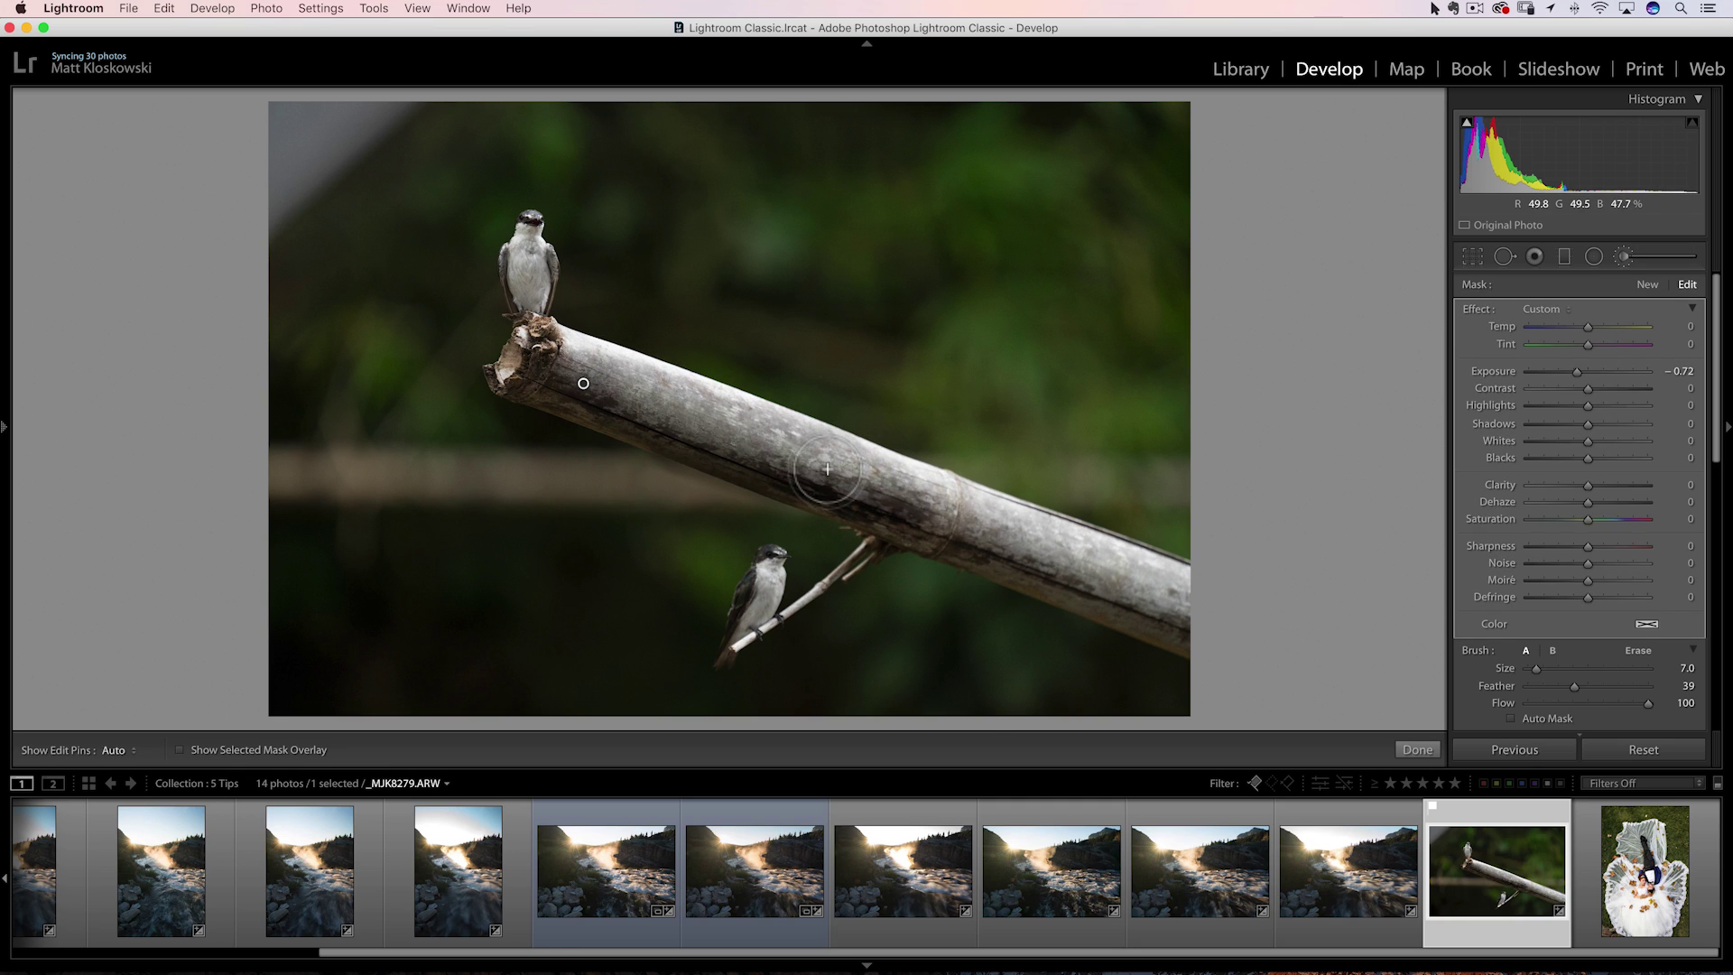
{"action": "key", "text": "super+z"}
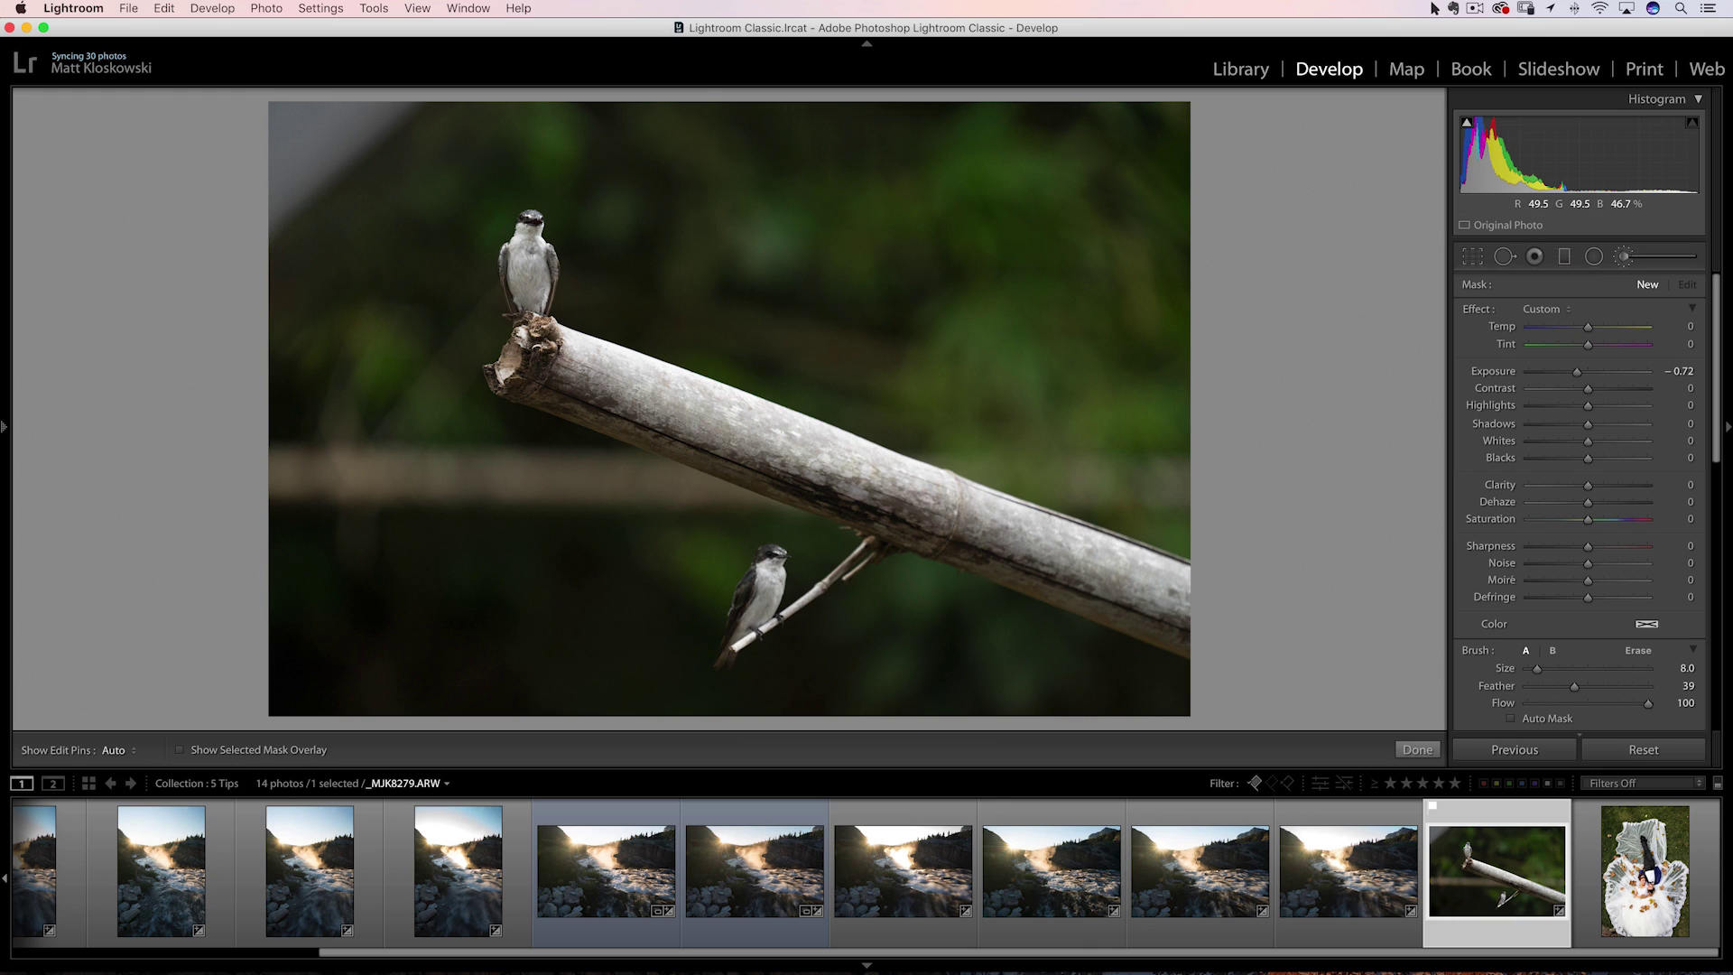
{"action": "scroll", "coordinate": [694, 423], "scroll_direction": "up", "scroll_amount": 1}
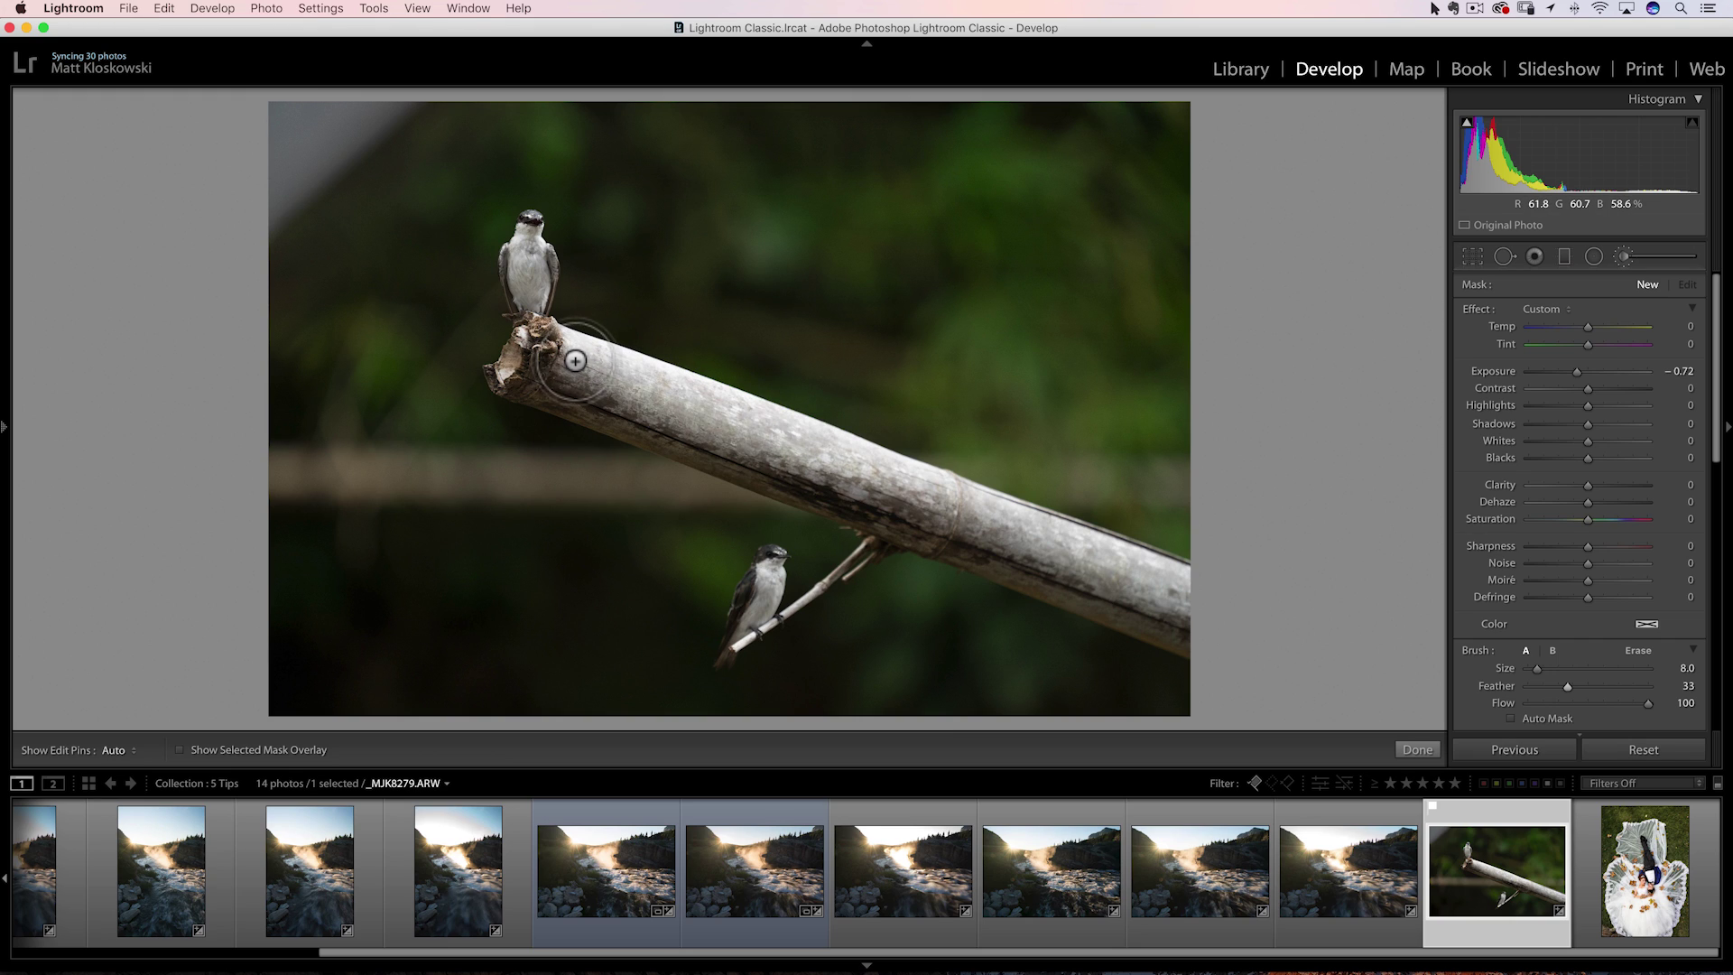
Paint a straight −0.72 darkening stroke along the branch with a slightly smaller brush, then undo it.
{"action": "key", "text": "h"}
{"action": "key", "text": "h"}
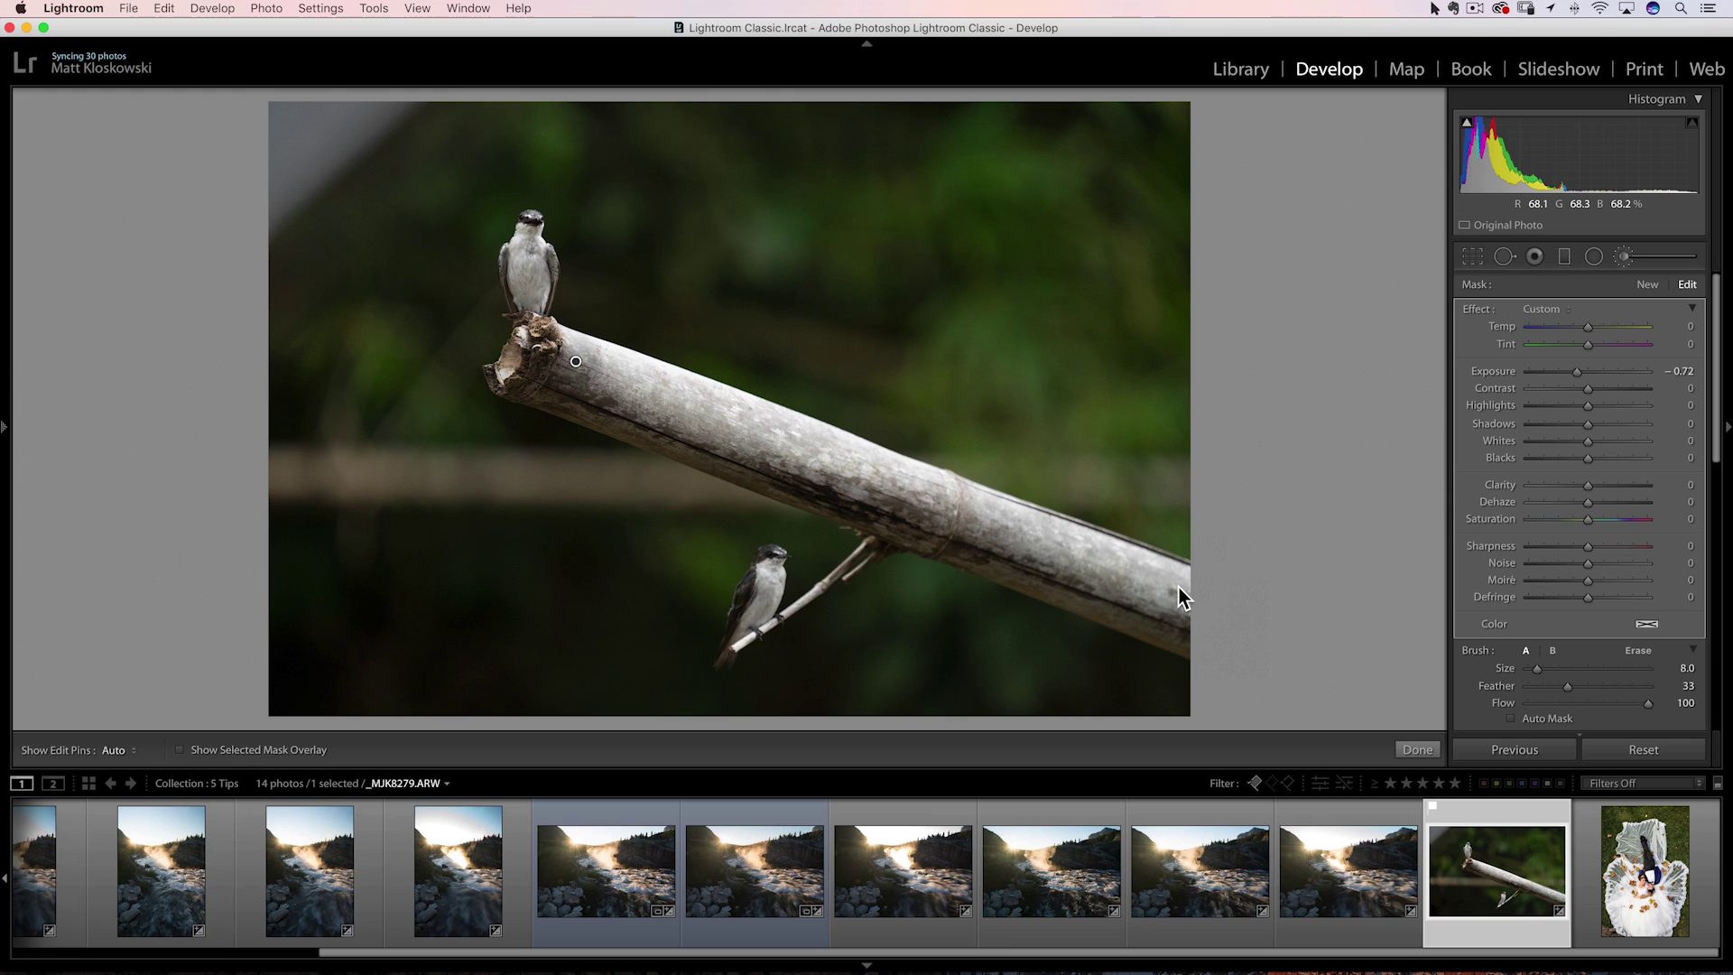
{"action": "key", "text": "shift"}
{"action": "left_click", "coordinate": [1176, 588], "text": "shift"}
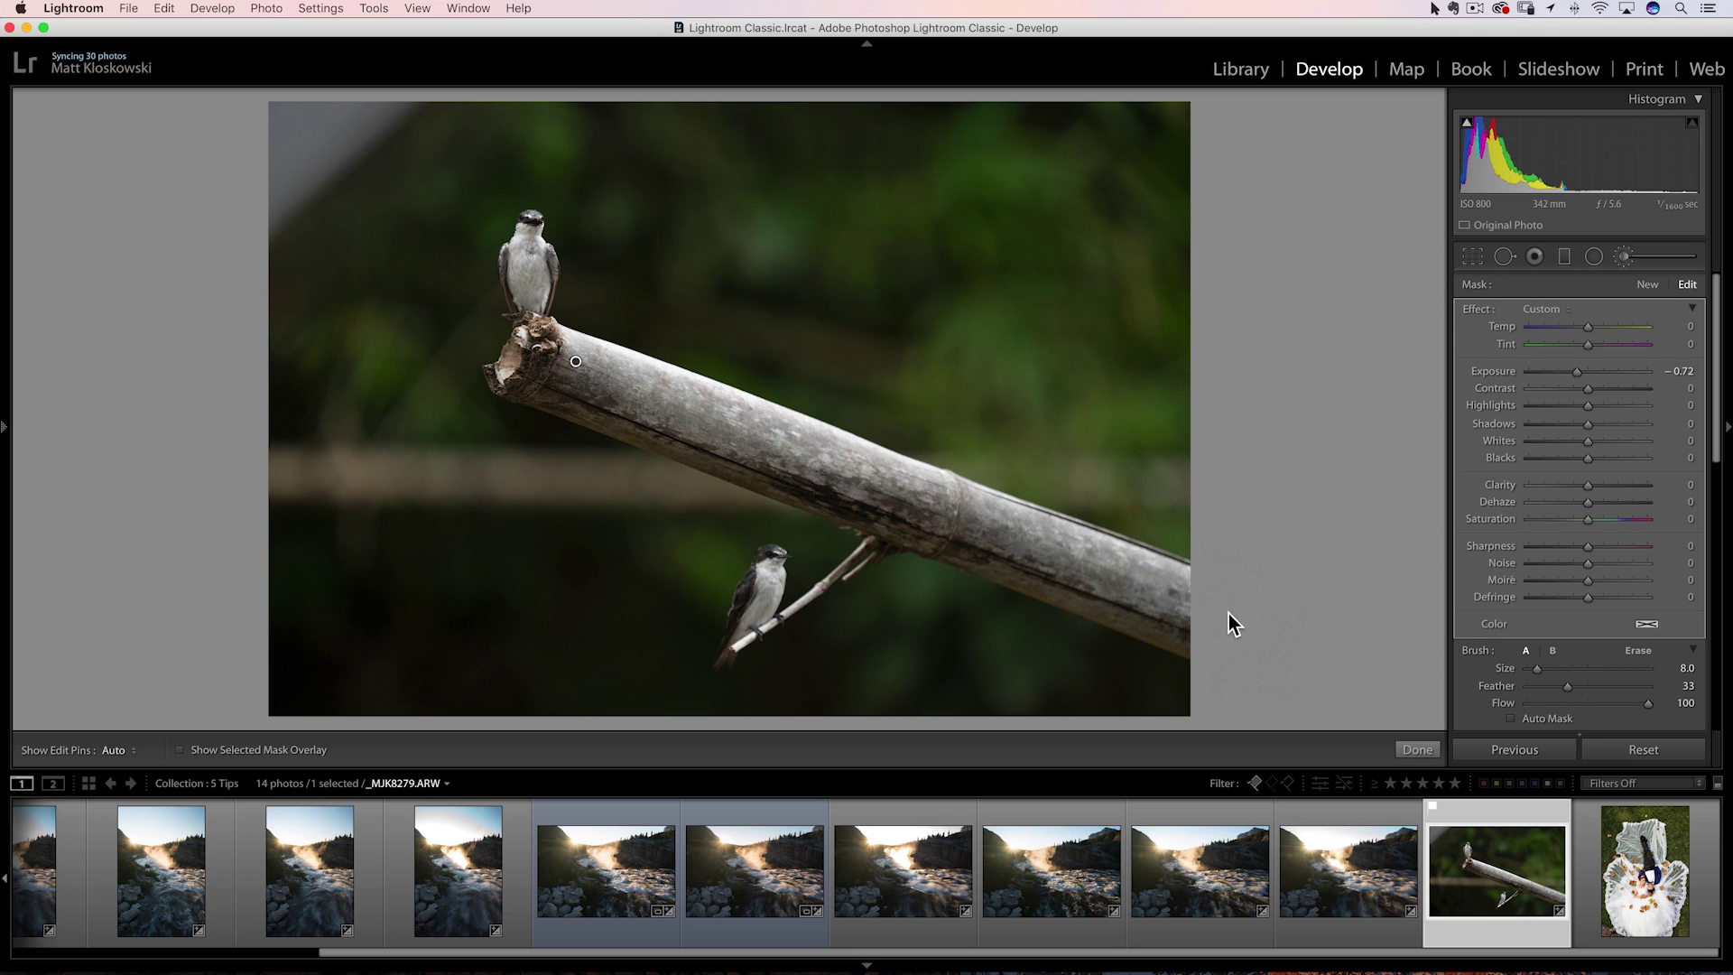
{"action": "key", "text": "h"}
{"action": "key", "text": "bracketleft"}
{"action": "mouse_move", "coordinate": [698, 420]}
{"action": "left_mouse_down"}
{"action": "mouse_move", "coordinate": [1132, 586]}
{"action": "mouse_move", "coordinate": [1154, 618]}
{"action": "left_mouse_up"}
{"action": "key", "text": "h"}
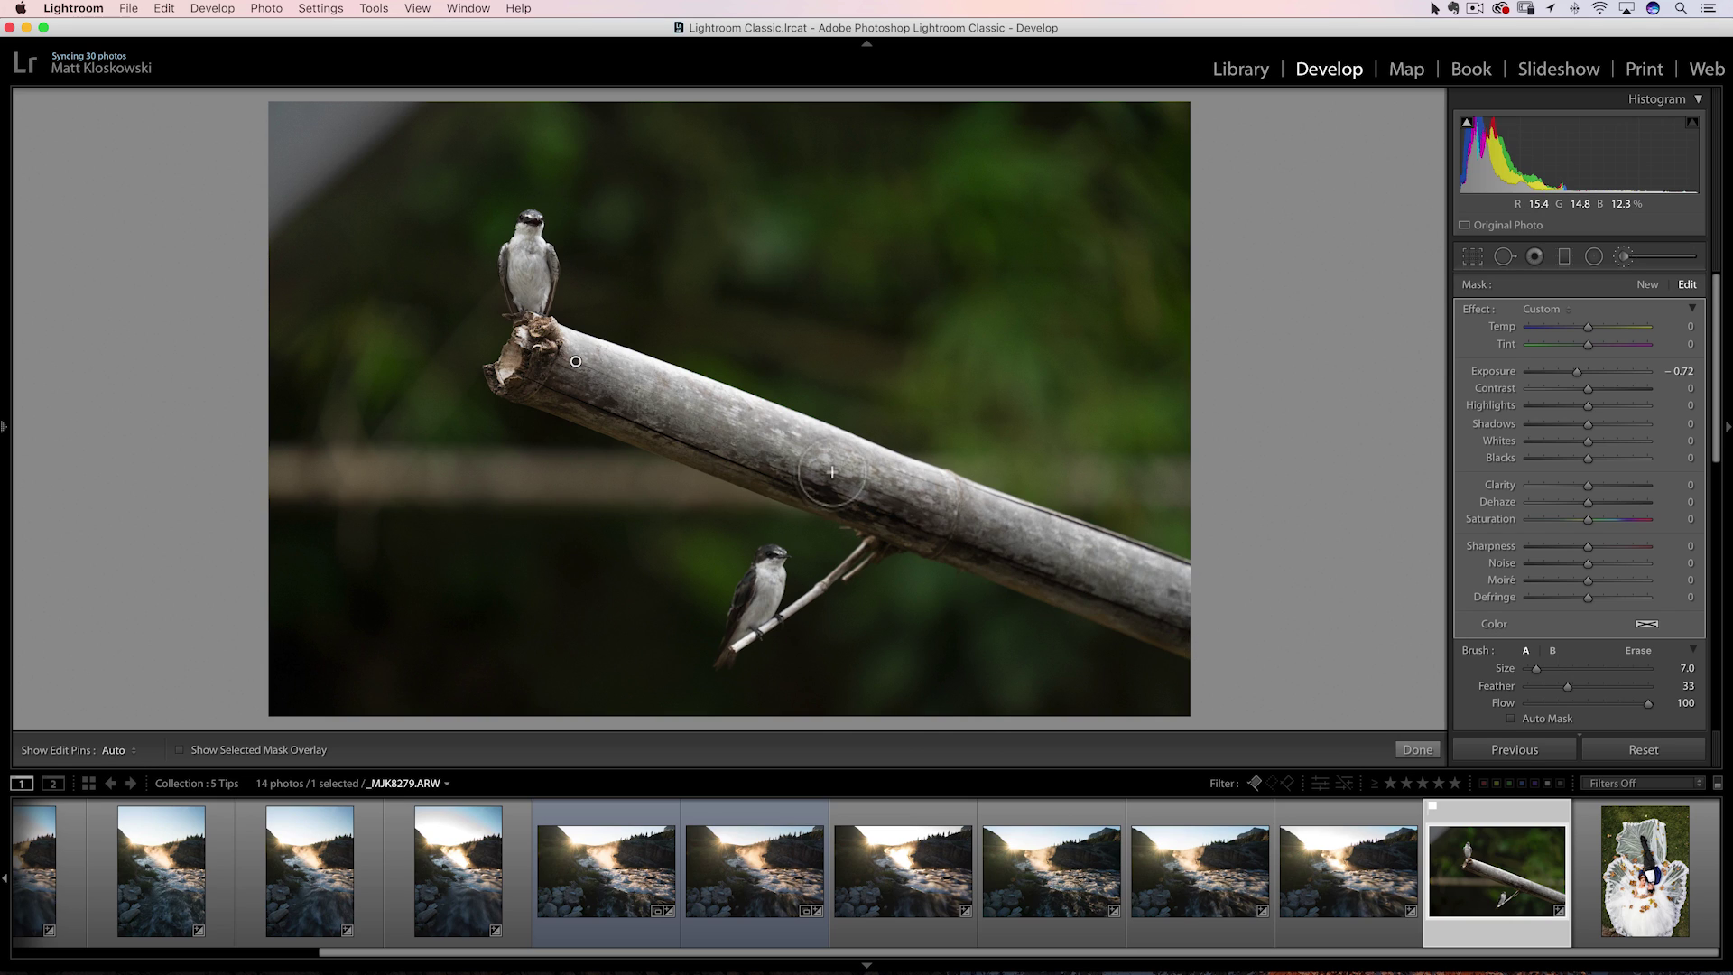
{"action": "key", "text": "super+z"}
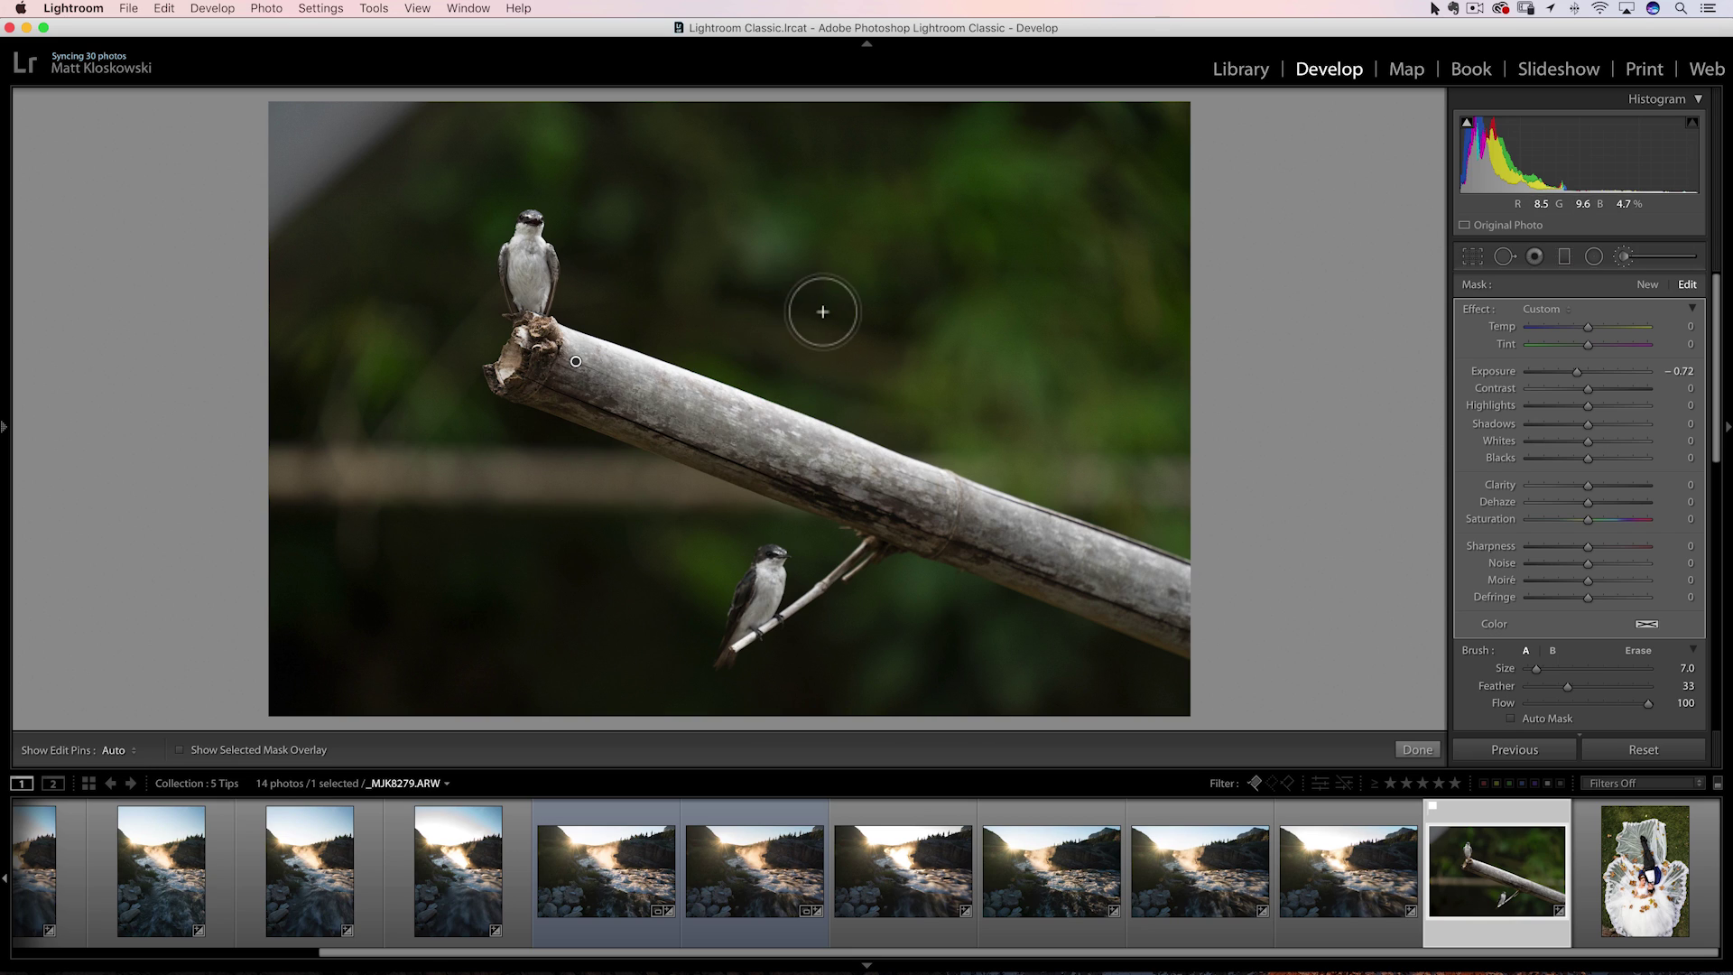
Set brush Exposure to 2.80, paint a straight bright stroke above the top bird, then remove it.
{"action": "left_click_drag", "start_coordinate": [1586, 377], "coordinate": [1630, 377]}
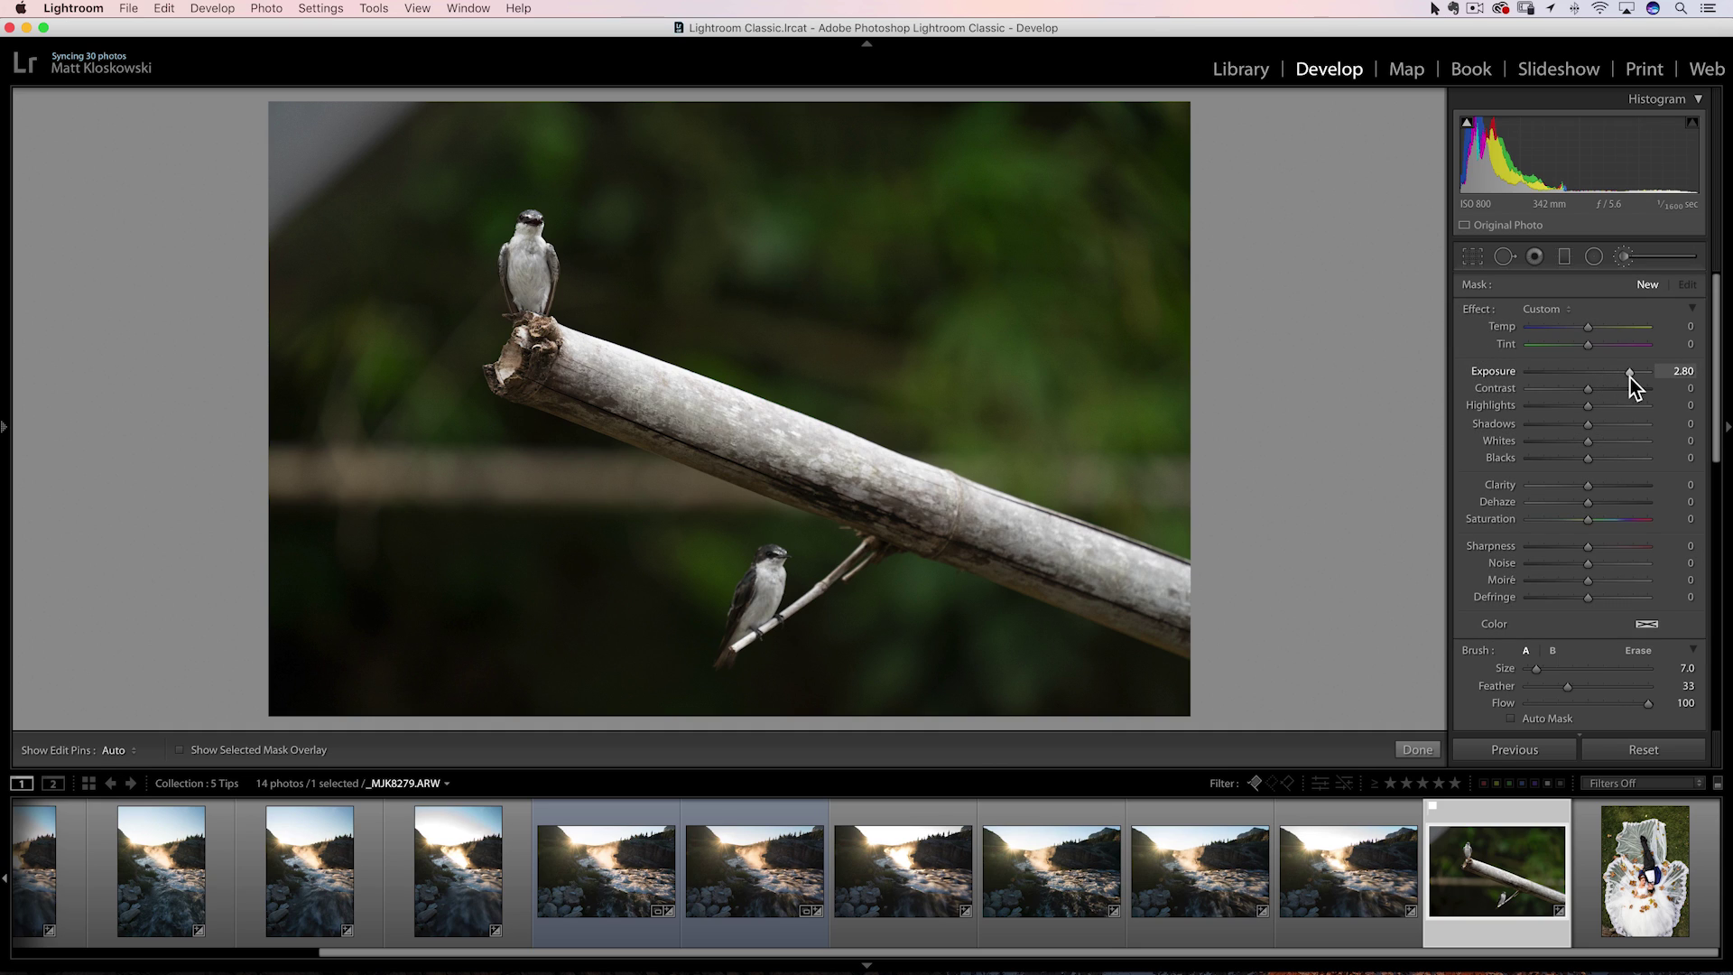
{"action": "left_click", "coordinate": [1110, 186]}
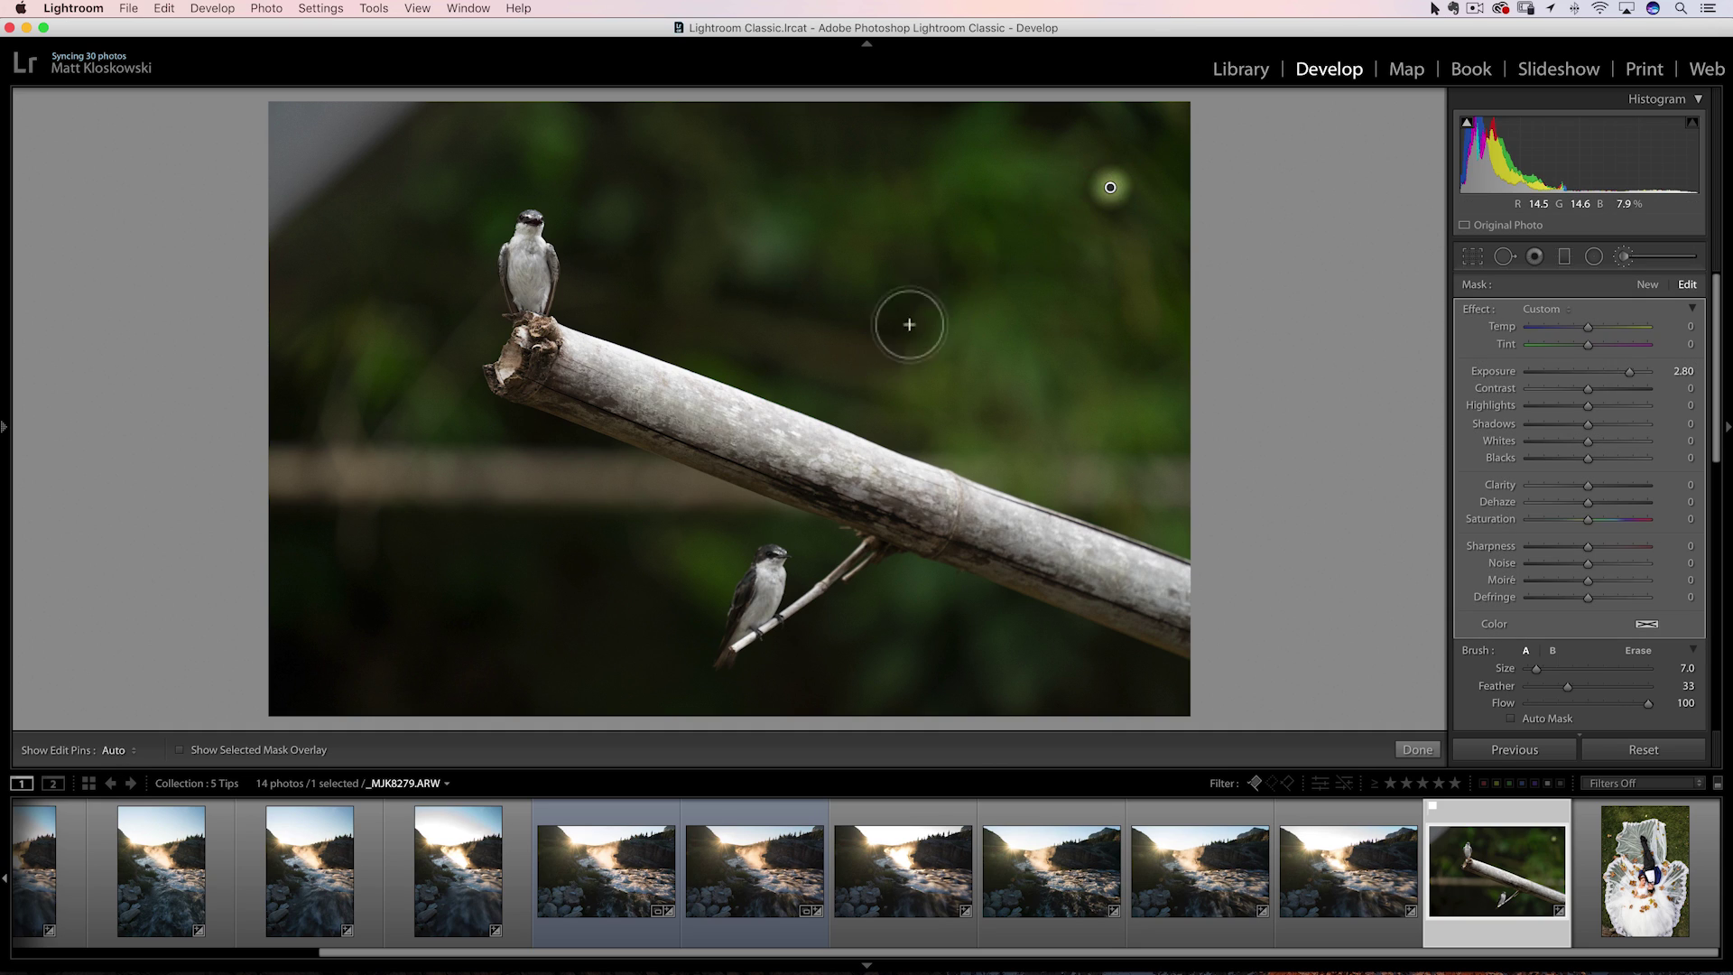
{"action": "left_click", "coordinate": [662, 187], "text": "shift"}
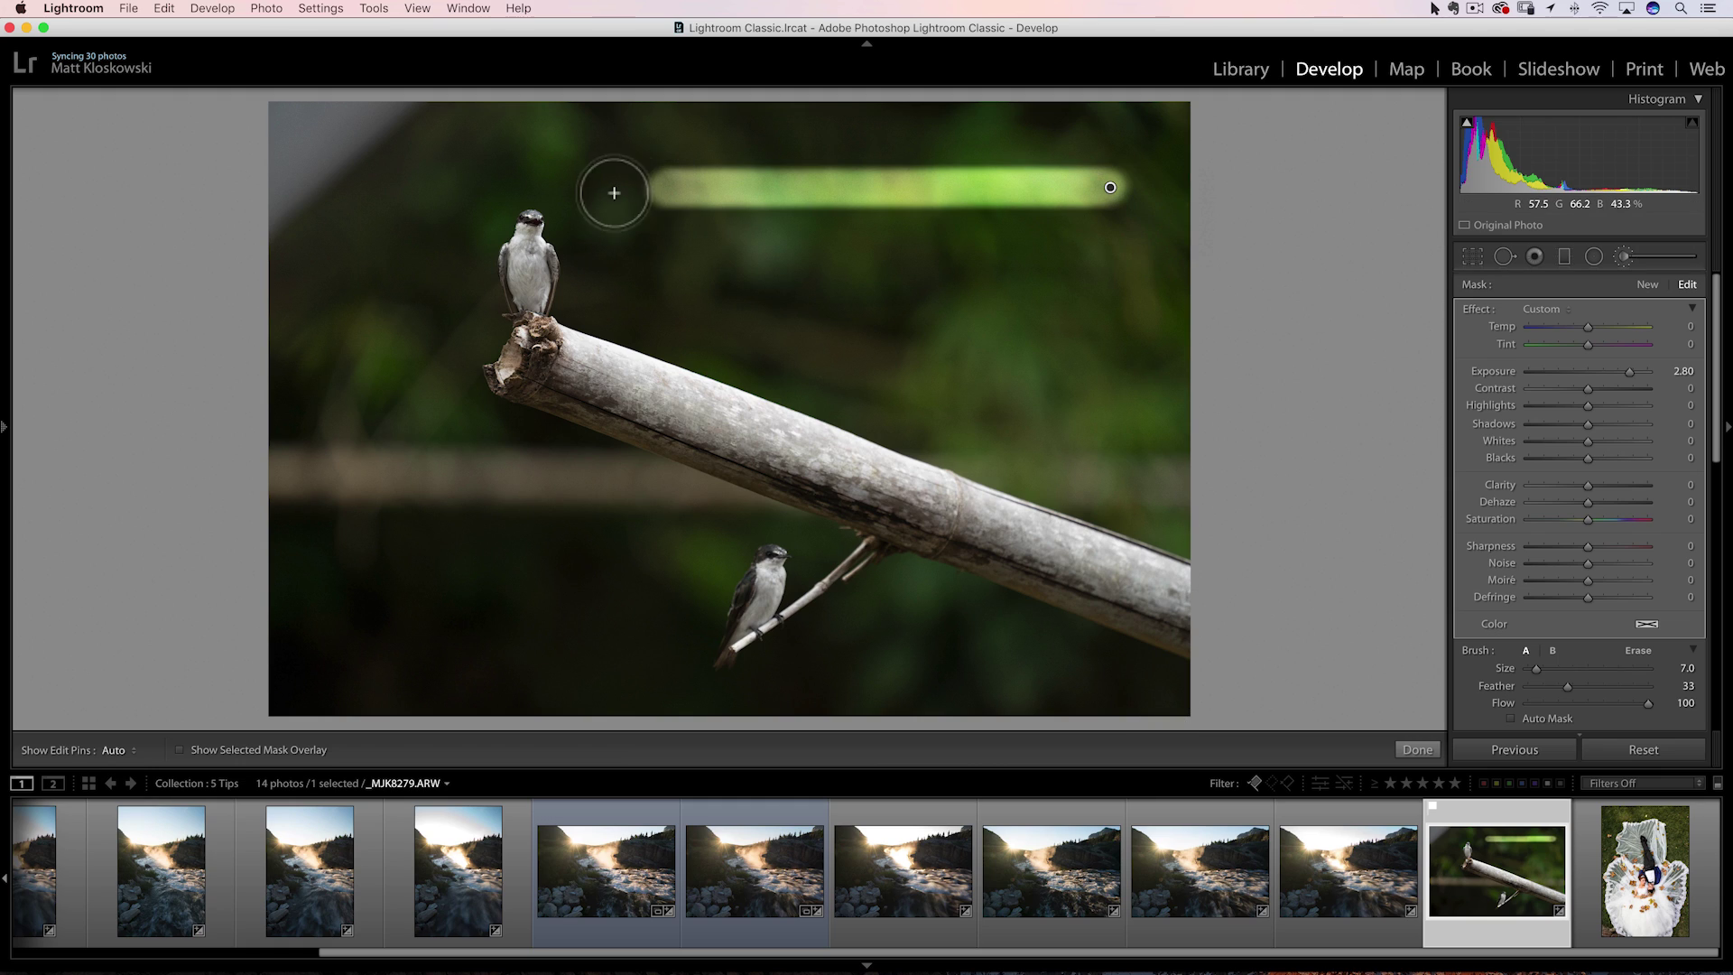
{"action": "key", "text": "Delete"}
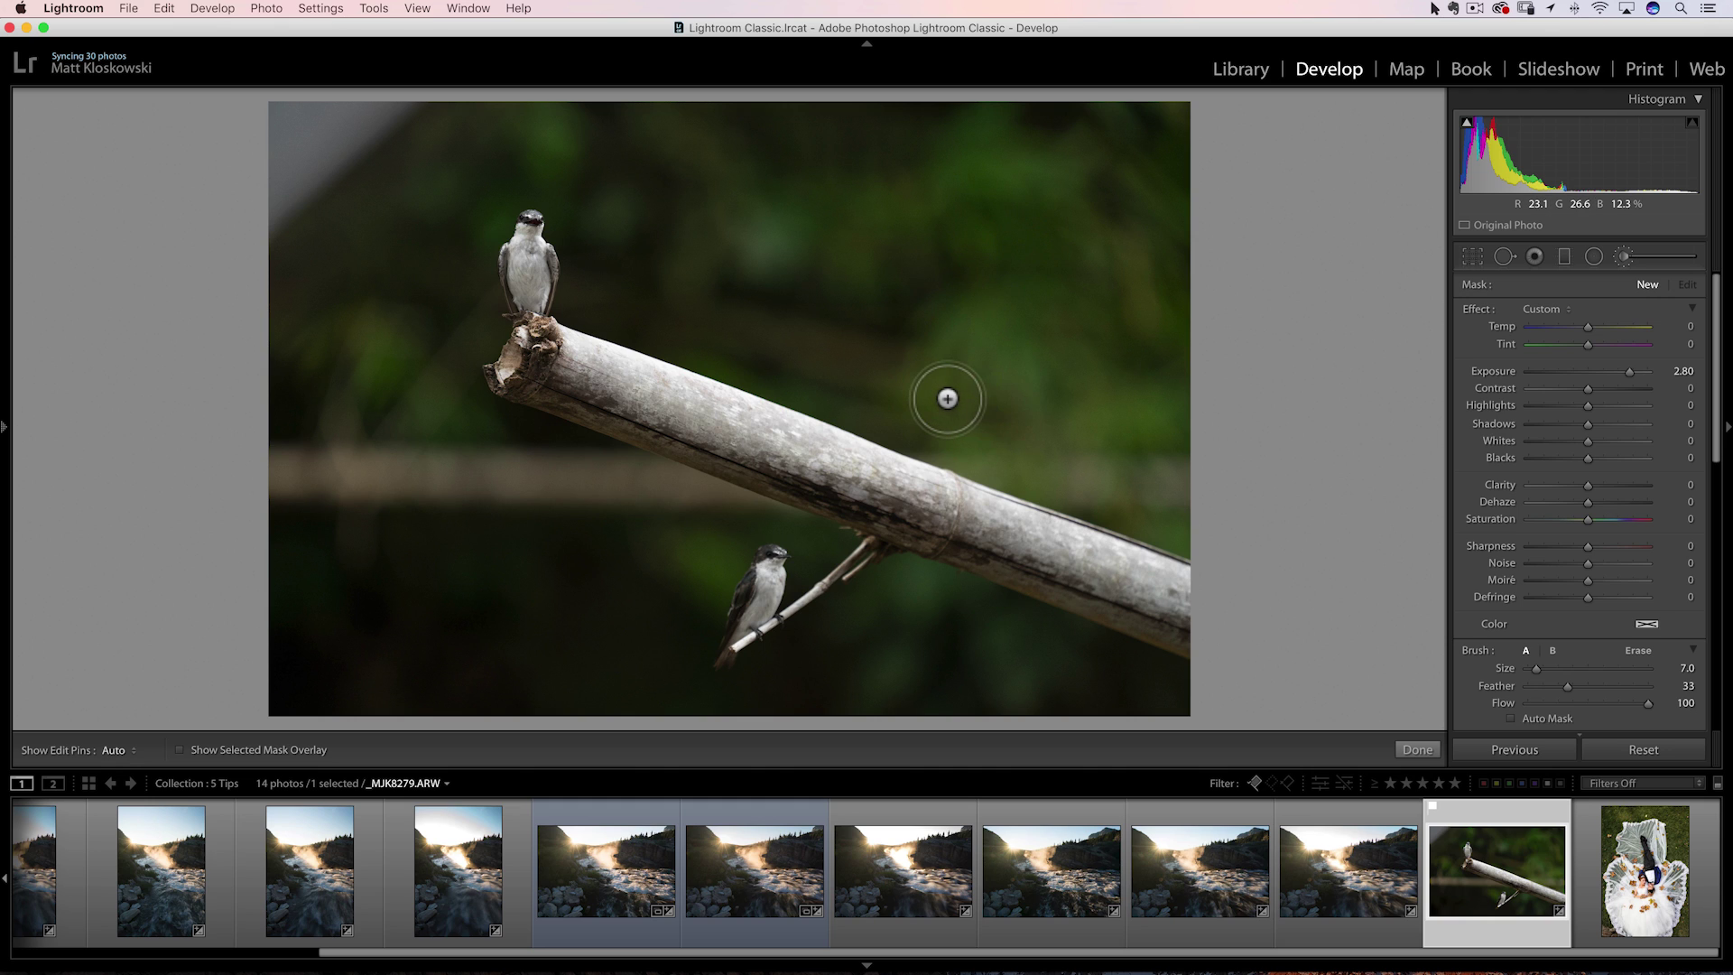
{"action": "left_click", "coordinate": [1650, 871]}
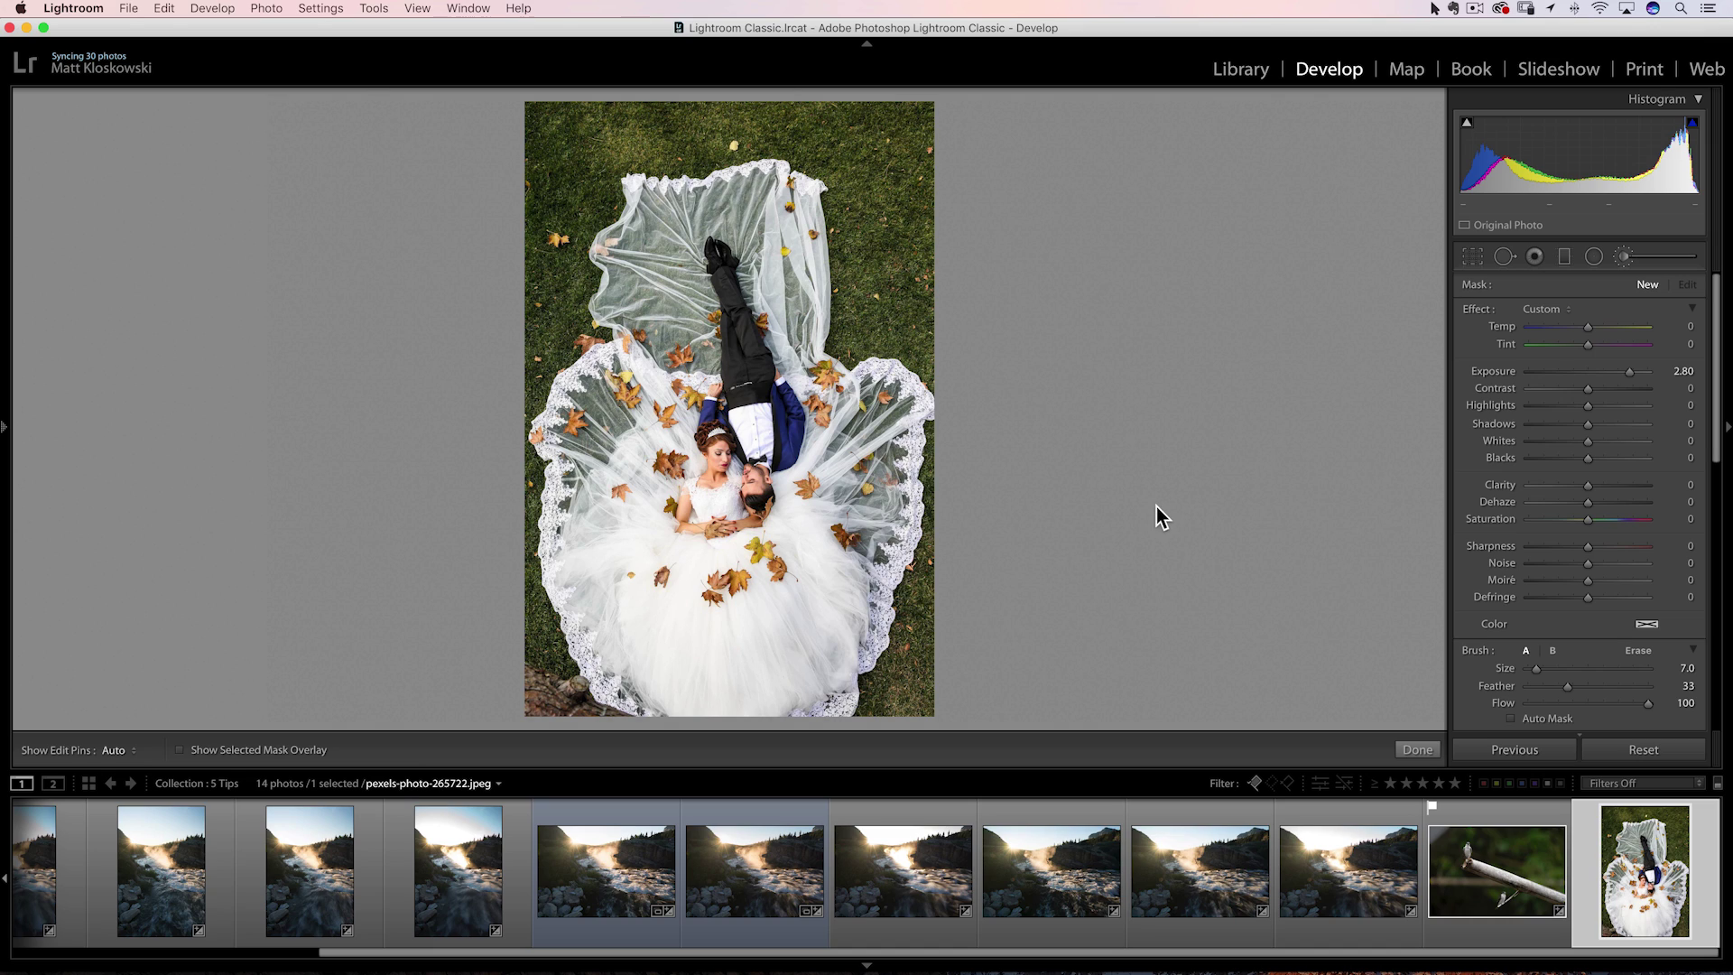
Bring up the context menu of the wedding photo's filmstrip thumbnail.
{"action": "right_click", "coordinate": [1641, 867]}
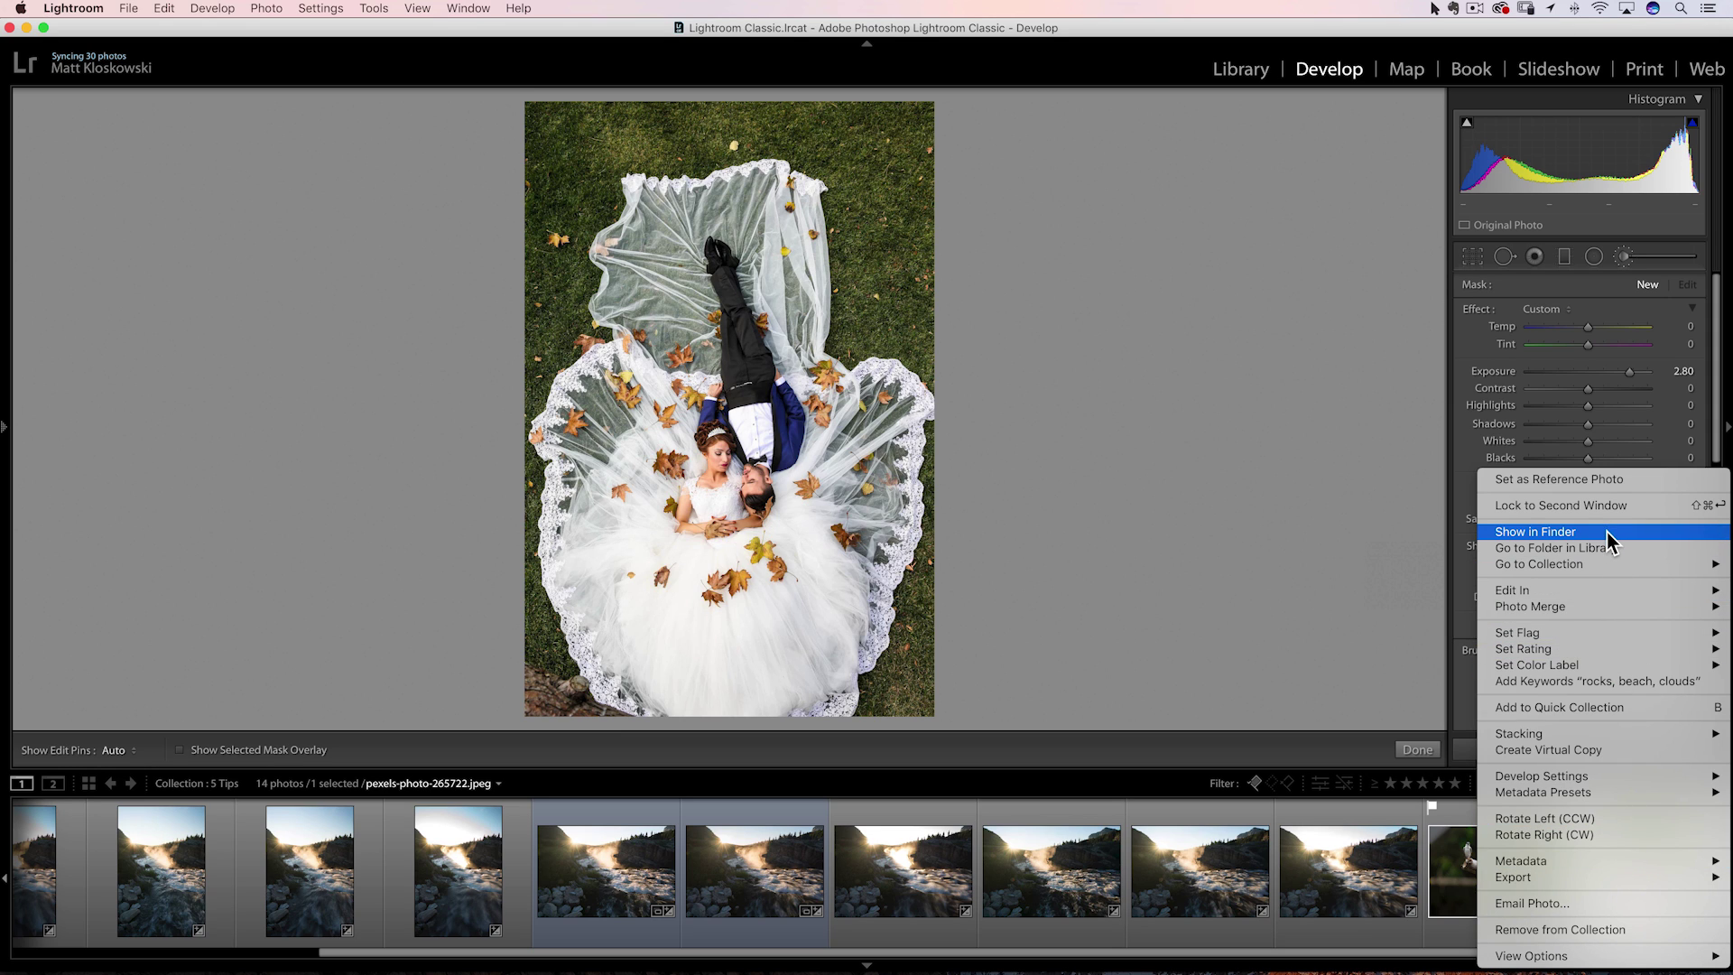
Open lightroom-overlay.png from the bridal folder, darken it to reveal Bridal Review, then reset Exposure to 0.
{"action": "left_click", "coordinate": [1611, 550]}
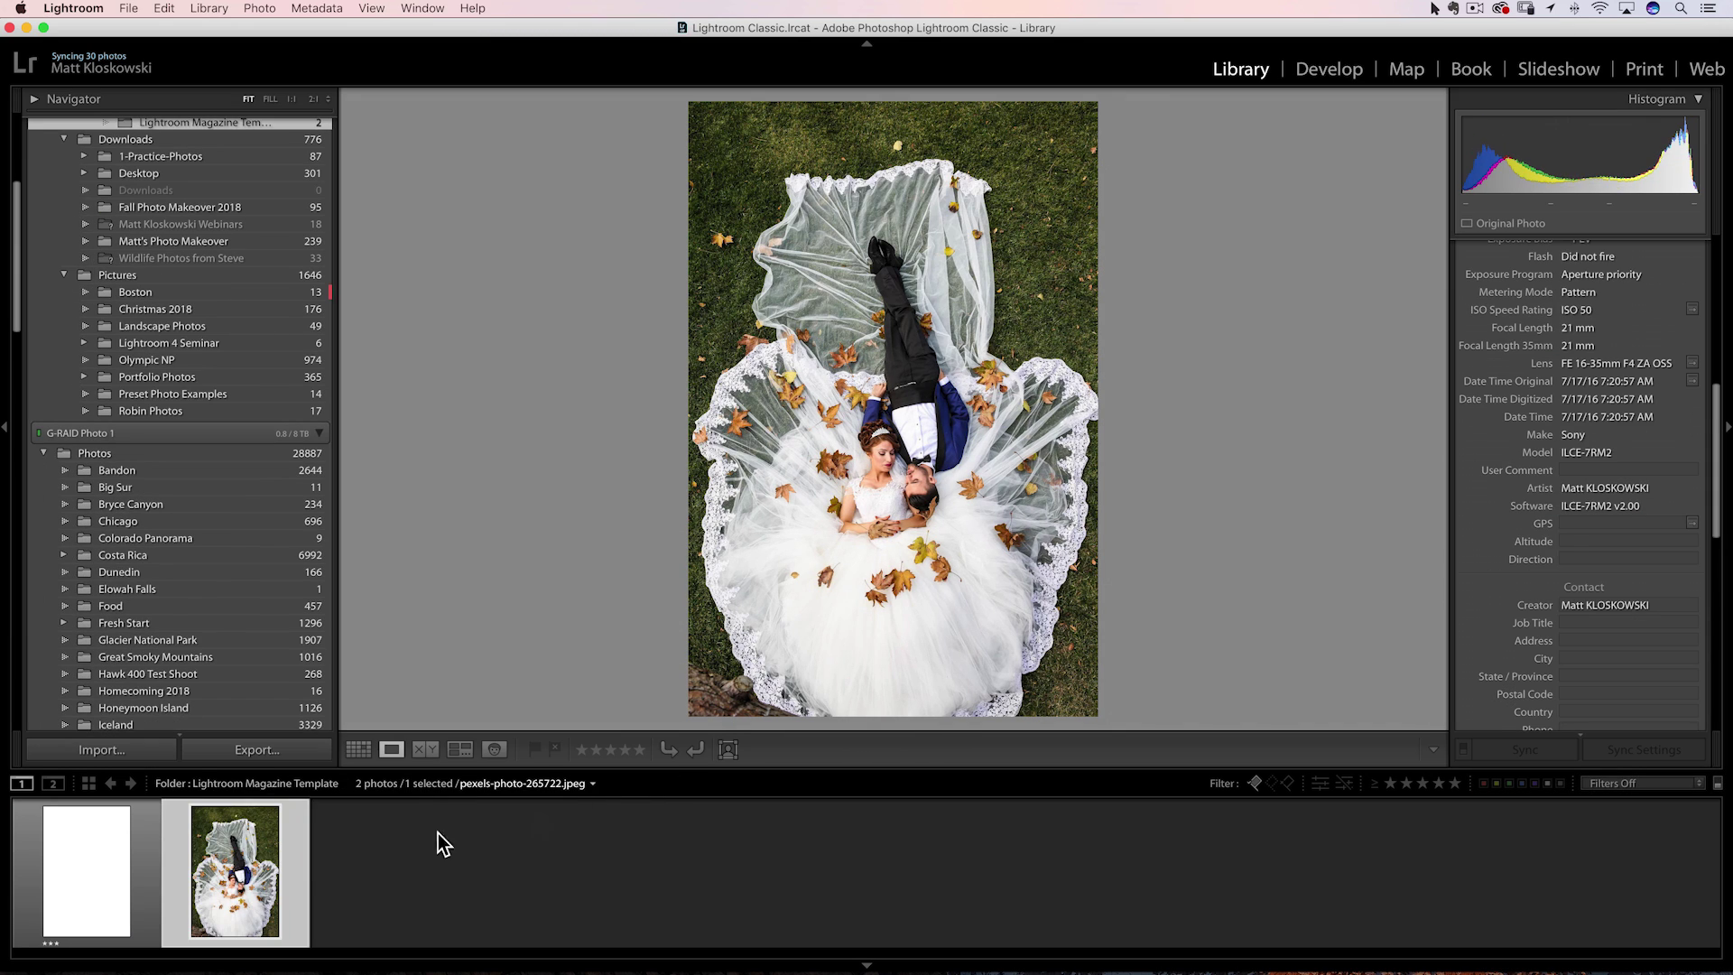
{"action": "left_click", "coordinate": [106, 880]}
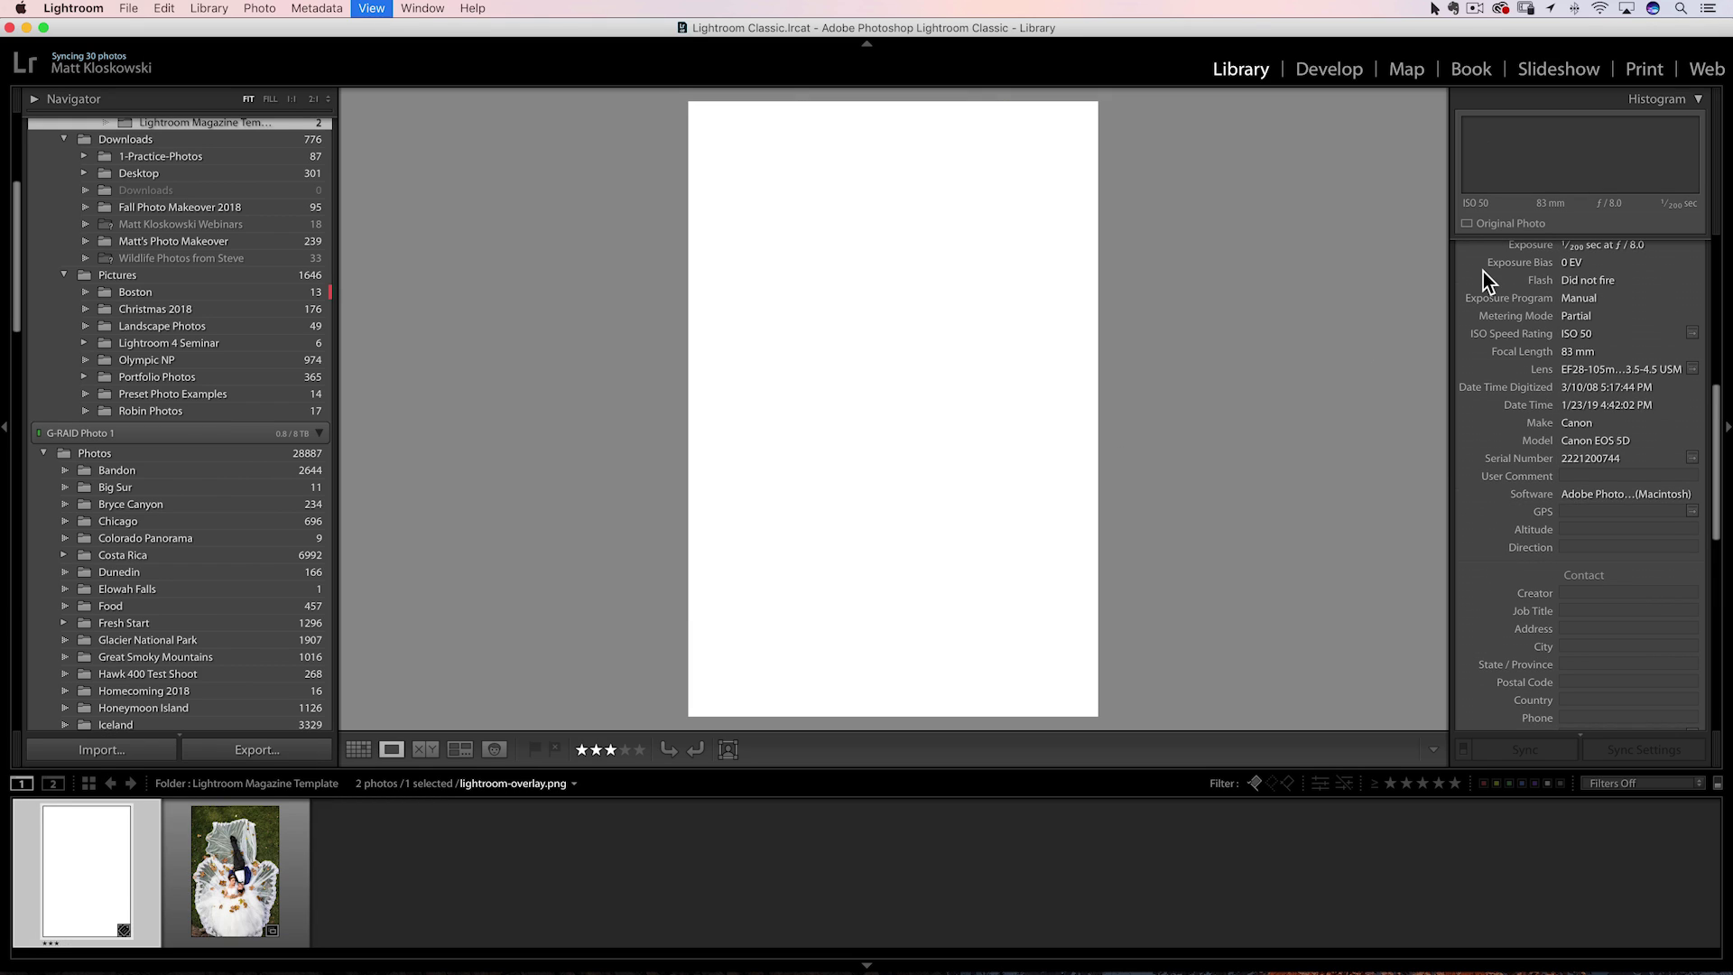
{"action": "key", "text": "d"}
{"action": "left_click_drag", "start_coordinate": [1588, 448], "coordinate": [1538, 451]}
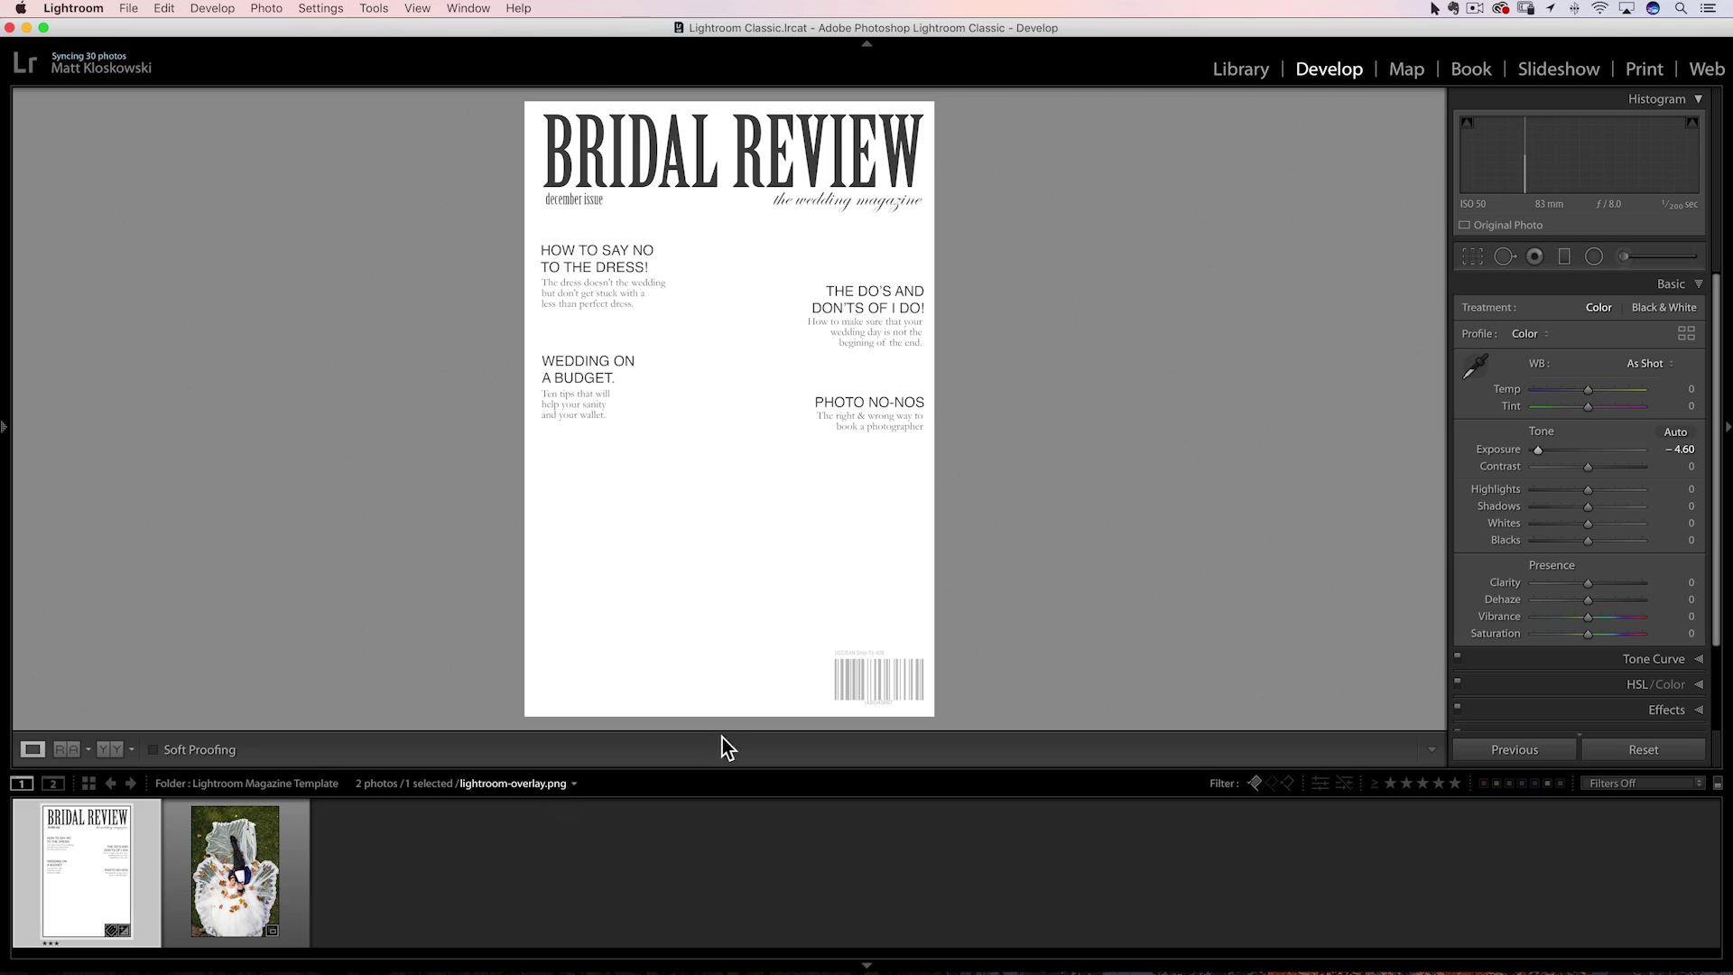
{"action": "double_click", "coordinate": [1493, 450]}
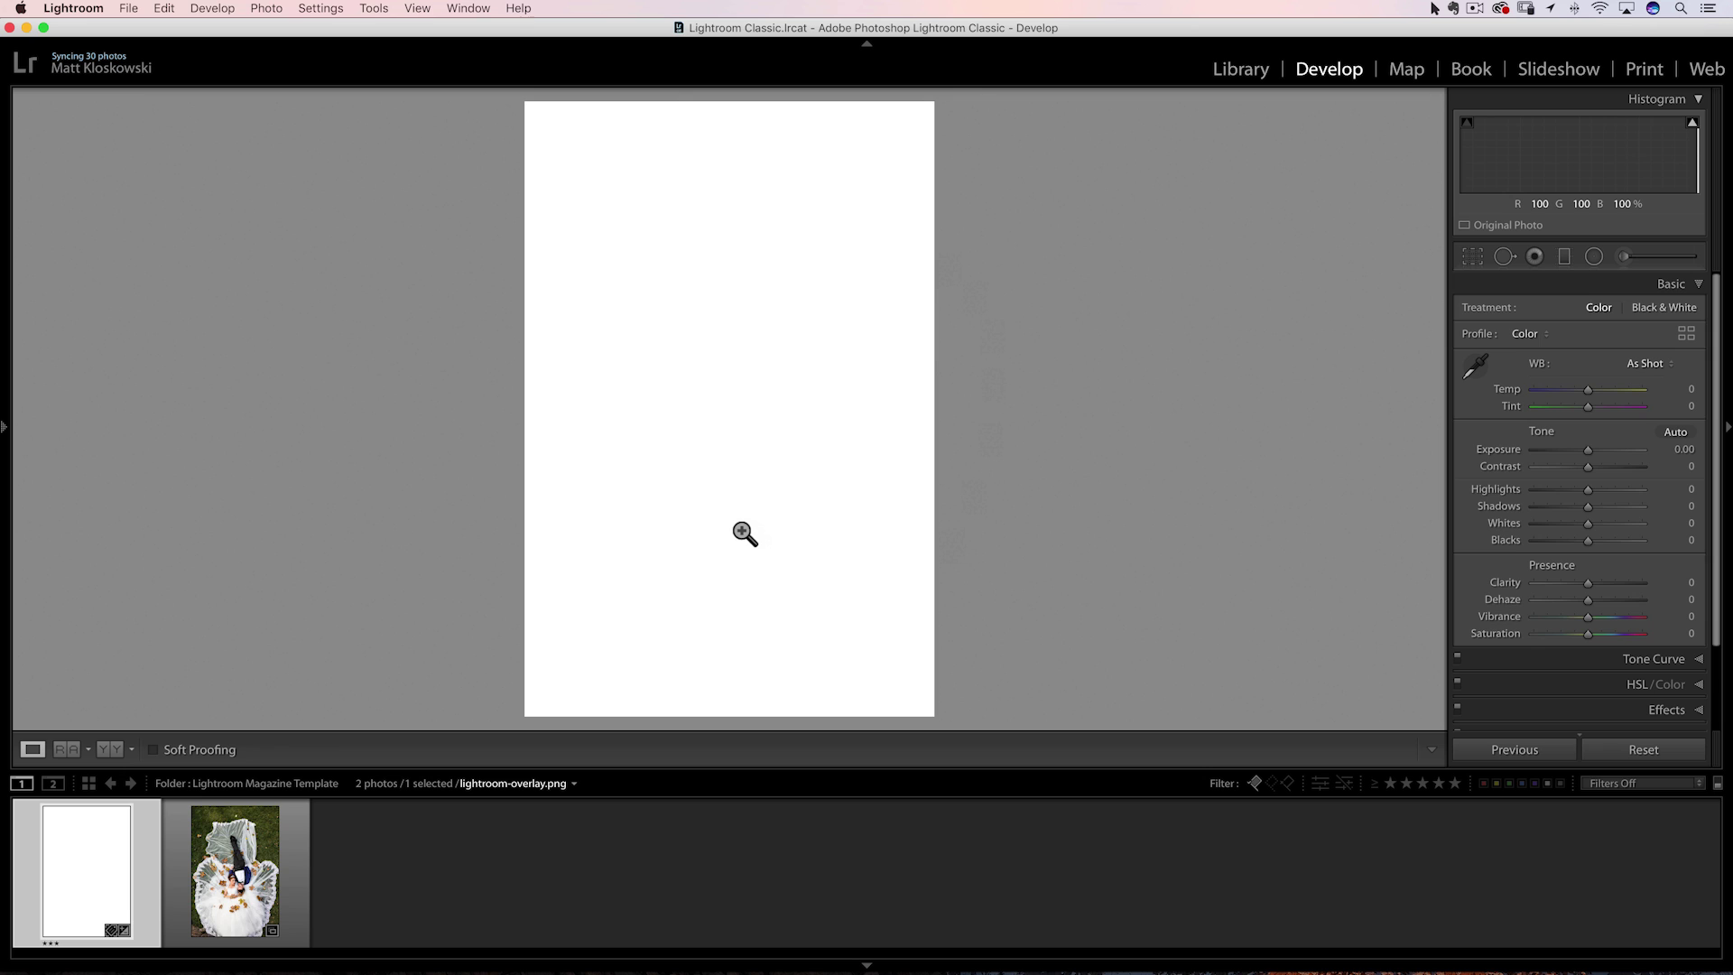
Switch the filmstrip source back to the 5 Tips collection and open the wedding photo.
{"action": "left_click", "coordinate": [571, 782]}
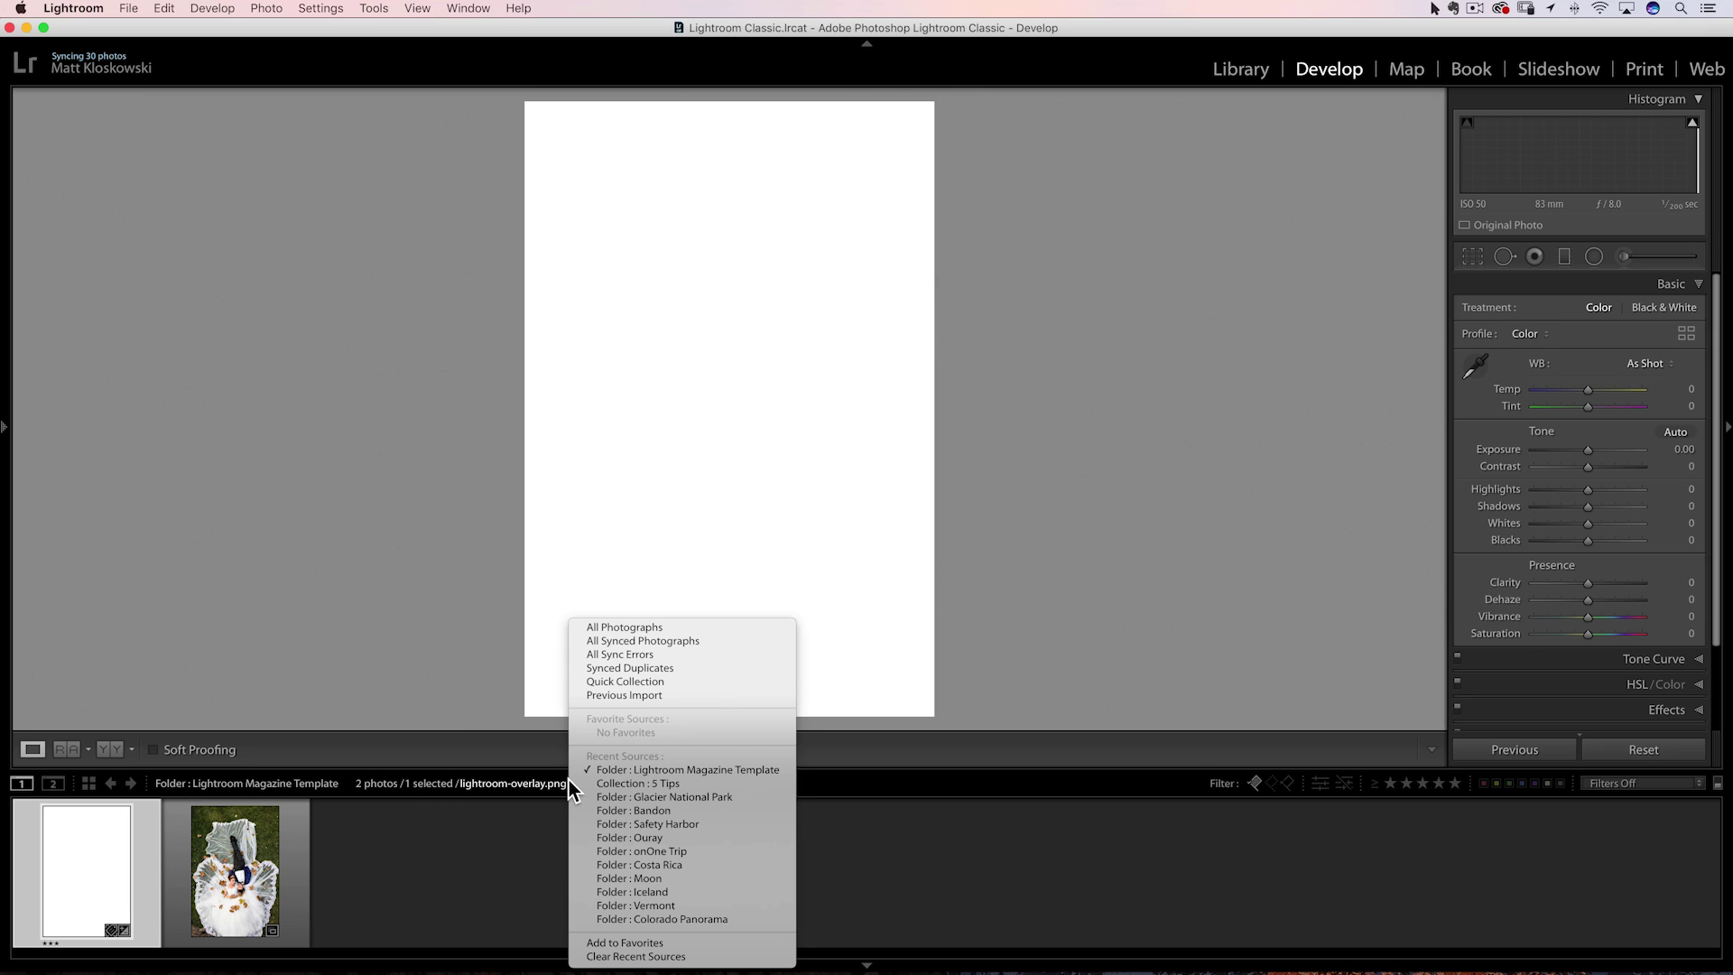
{"action": "left_click", "coordinate": [630, 783]}
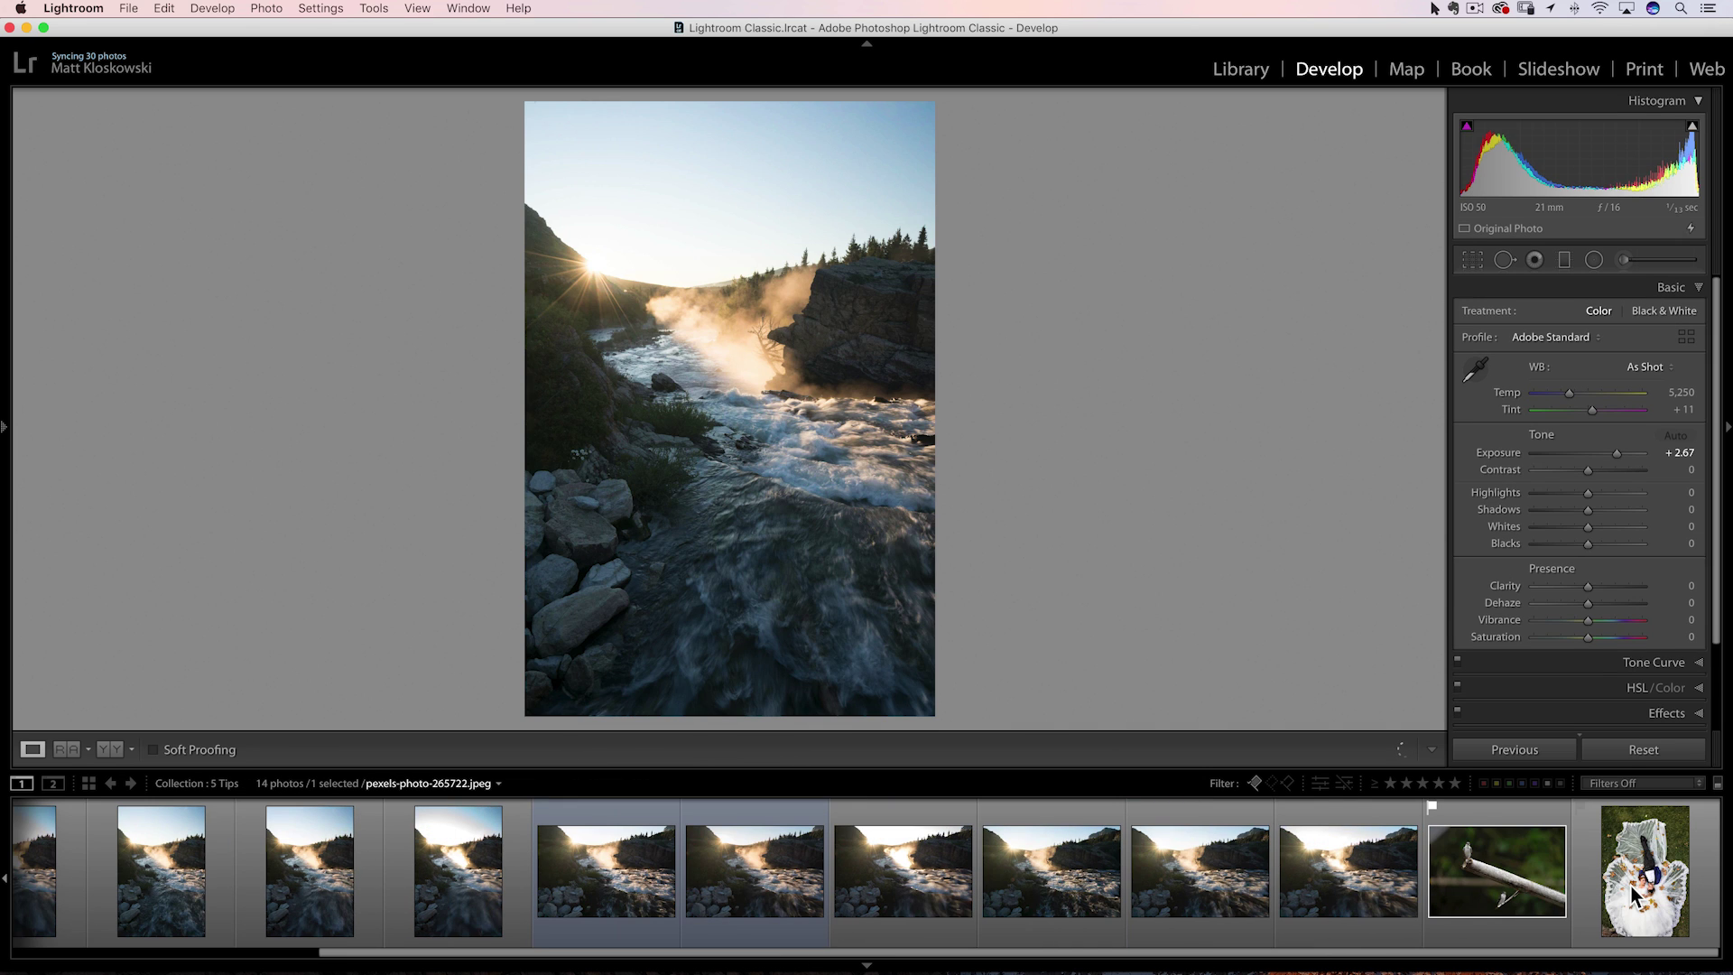
{"action": "left_click", "coordinate": [1636, 898]}
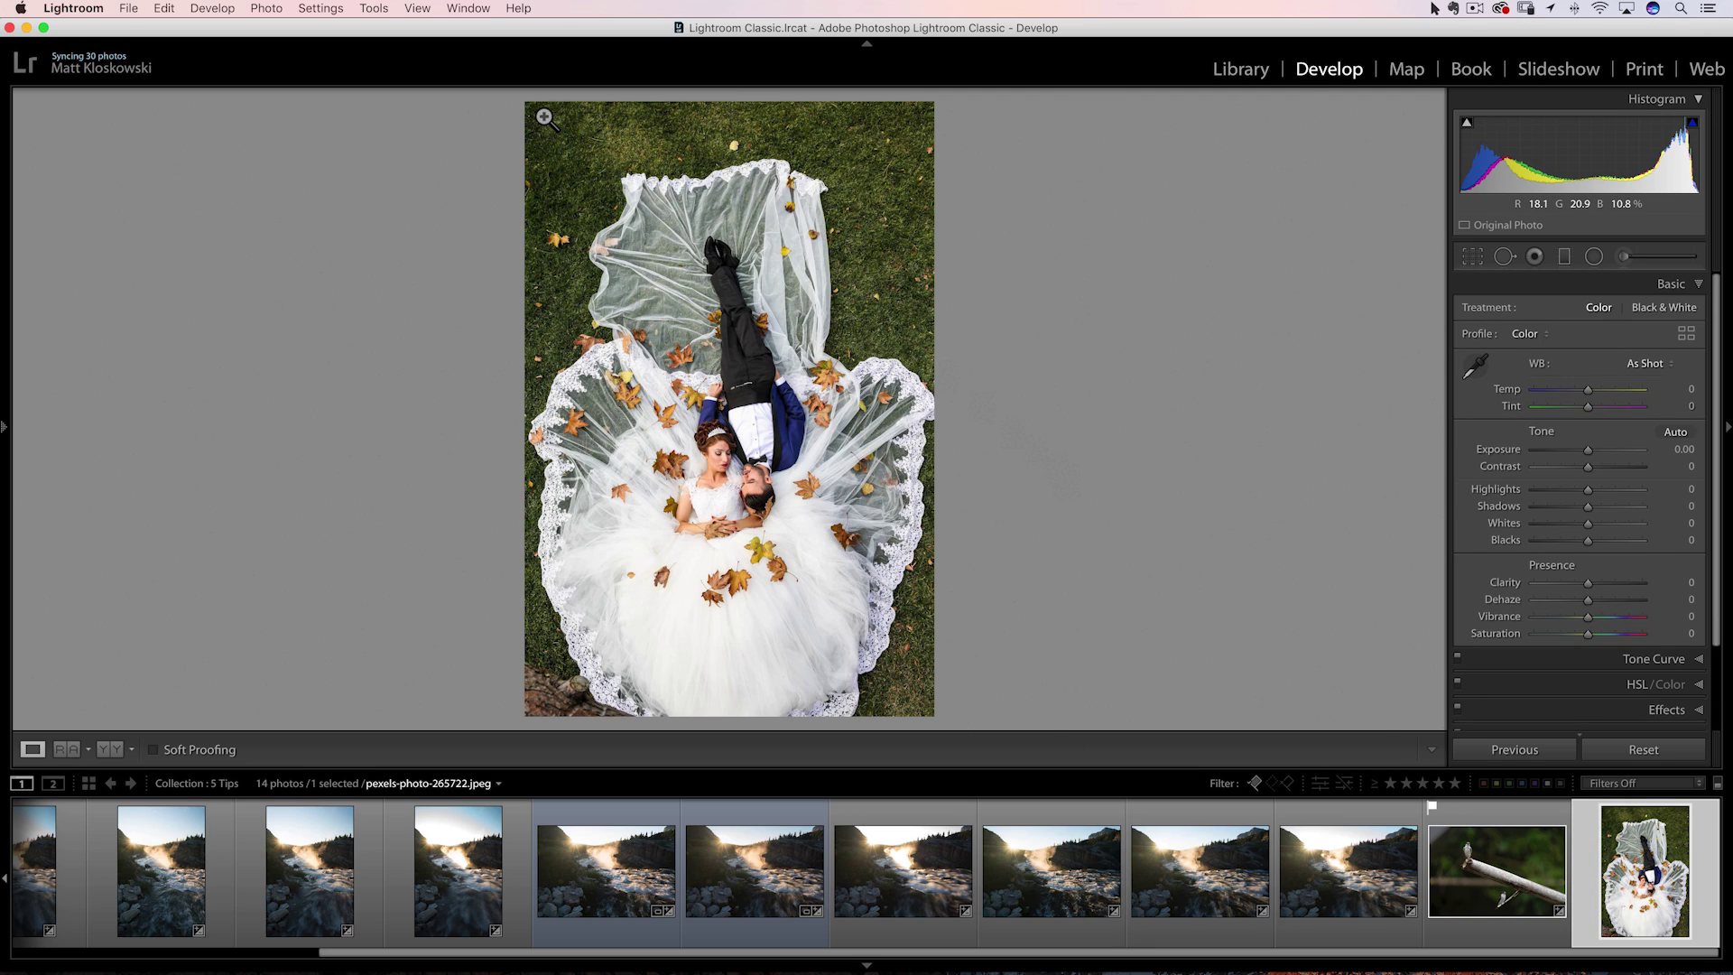
Load lightroom-overlay.png as the Loupe Overlay layout image over the wedding photo.
{"action": "left_click", "coordinate": [417, 9]}
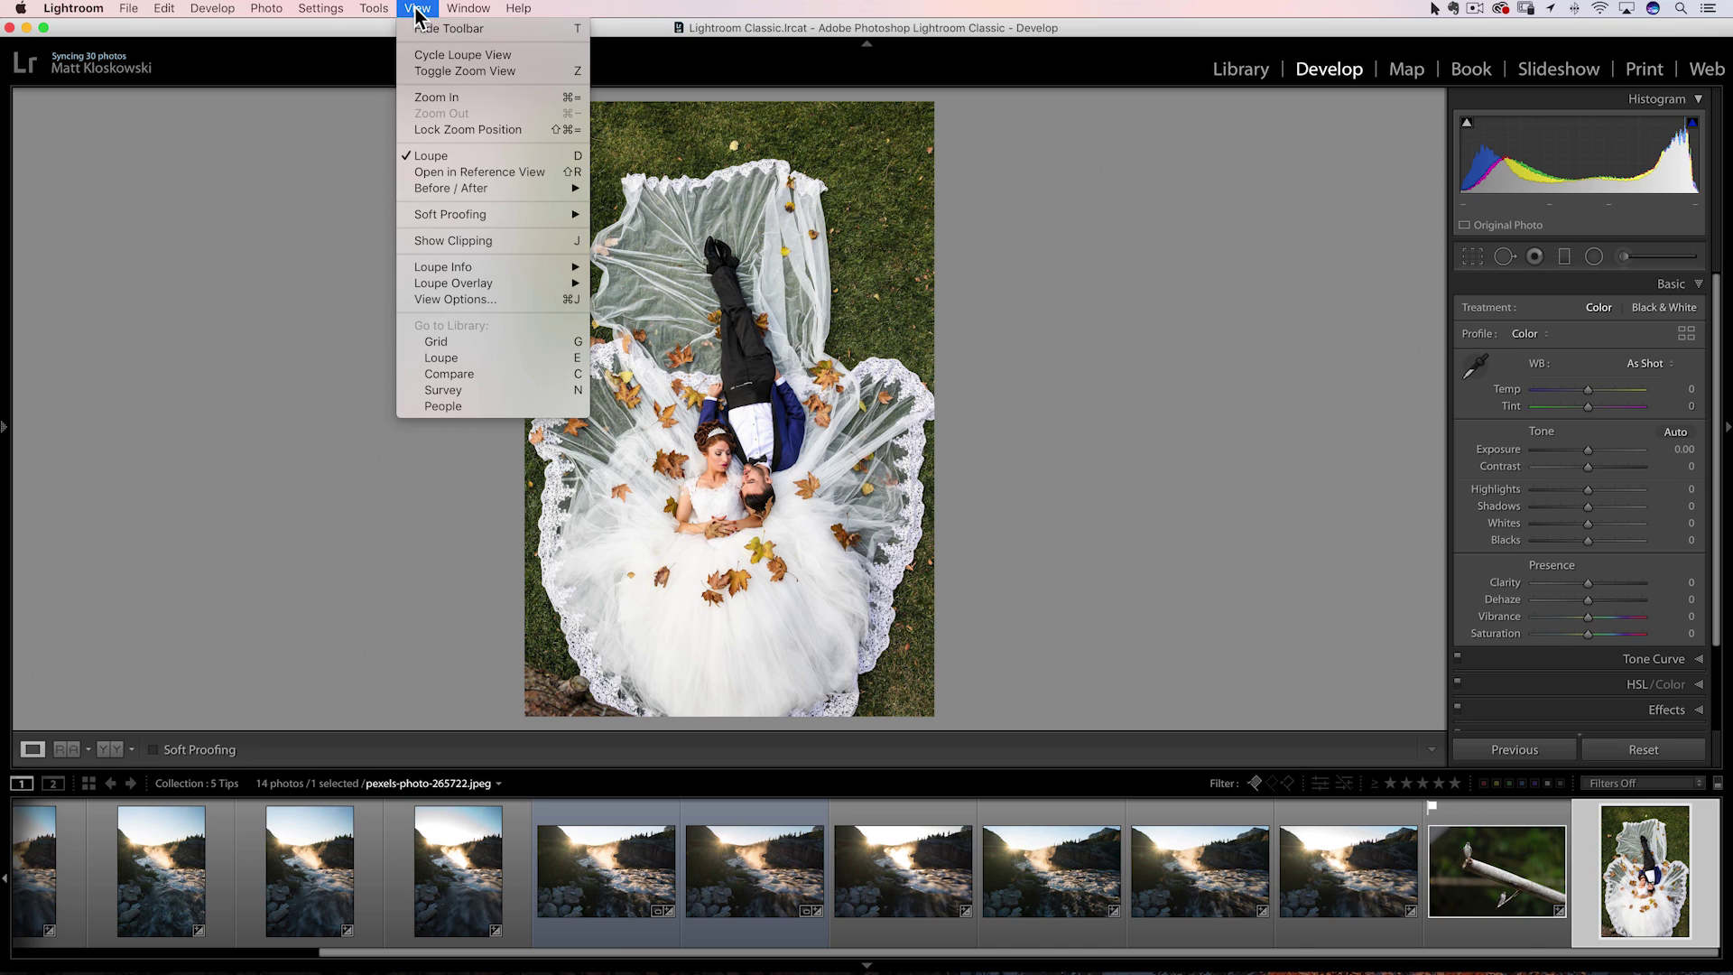
{"action": "mouse_move", "coordinate": [464, 285]}
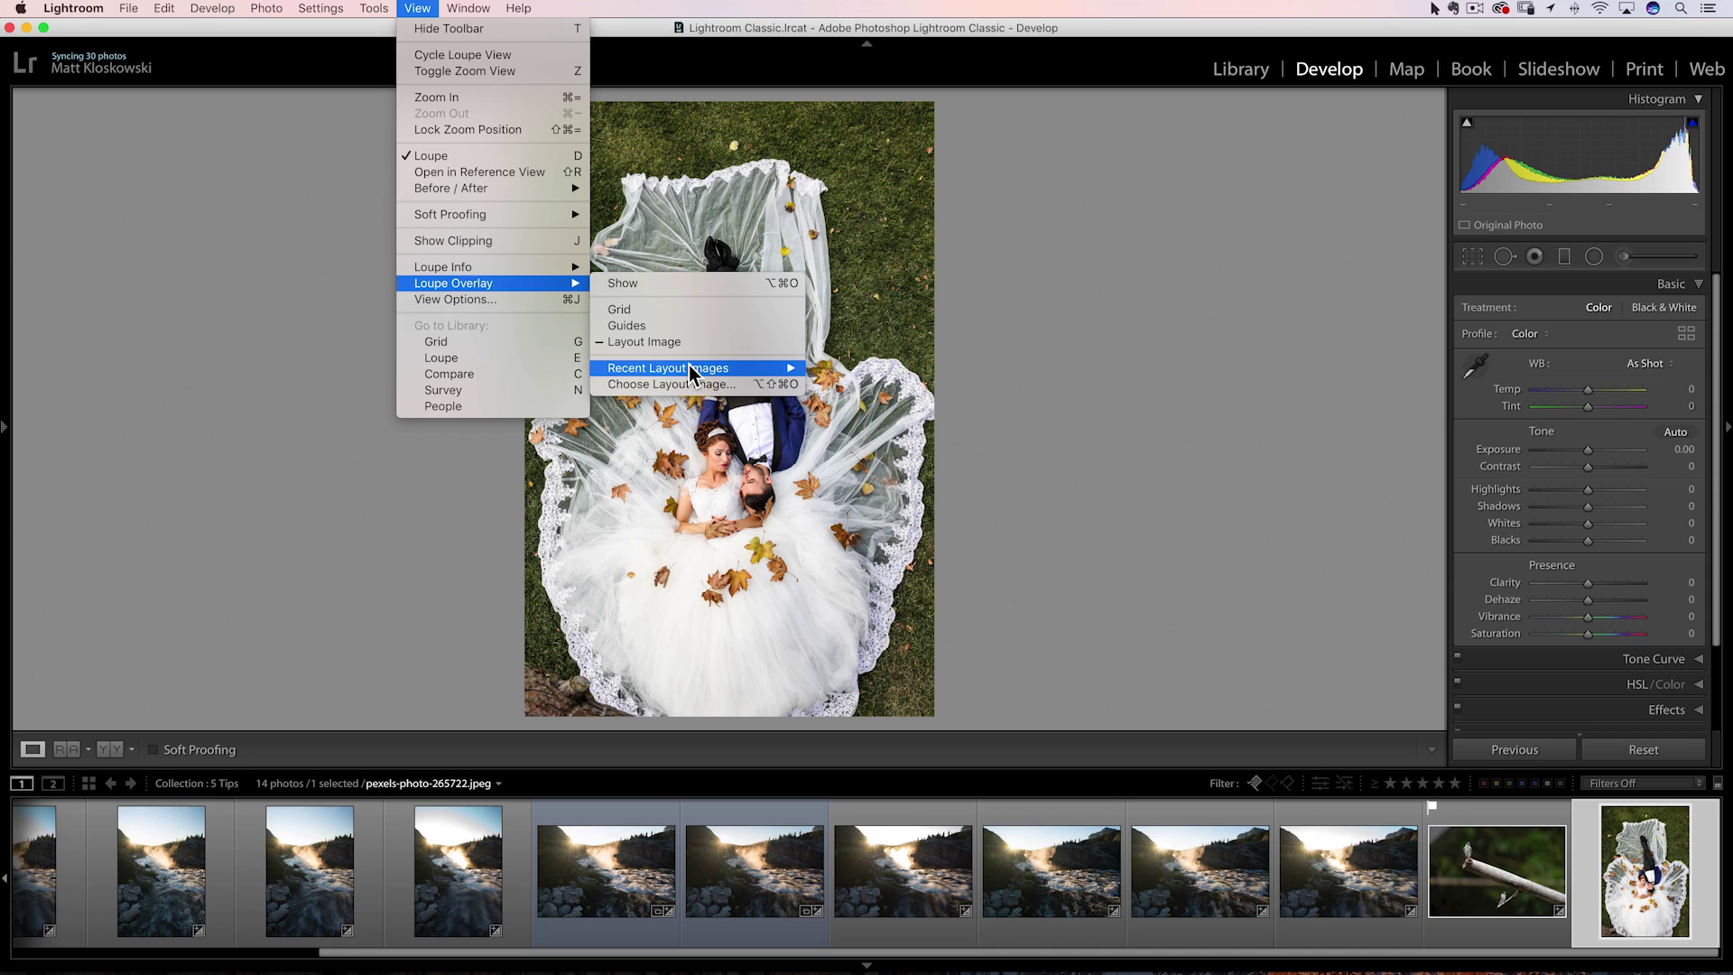
{"action": "left_click", "coordinate": [674, 384]}
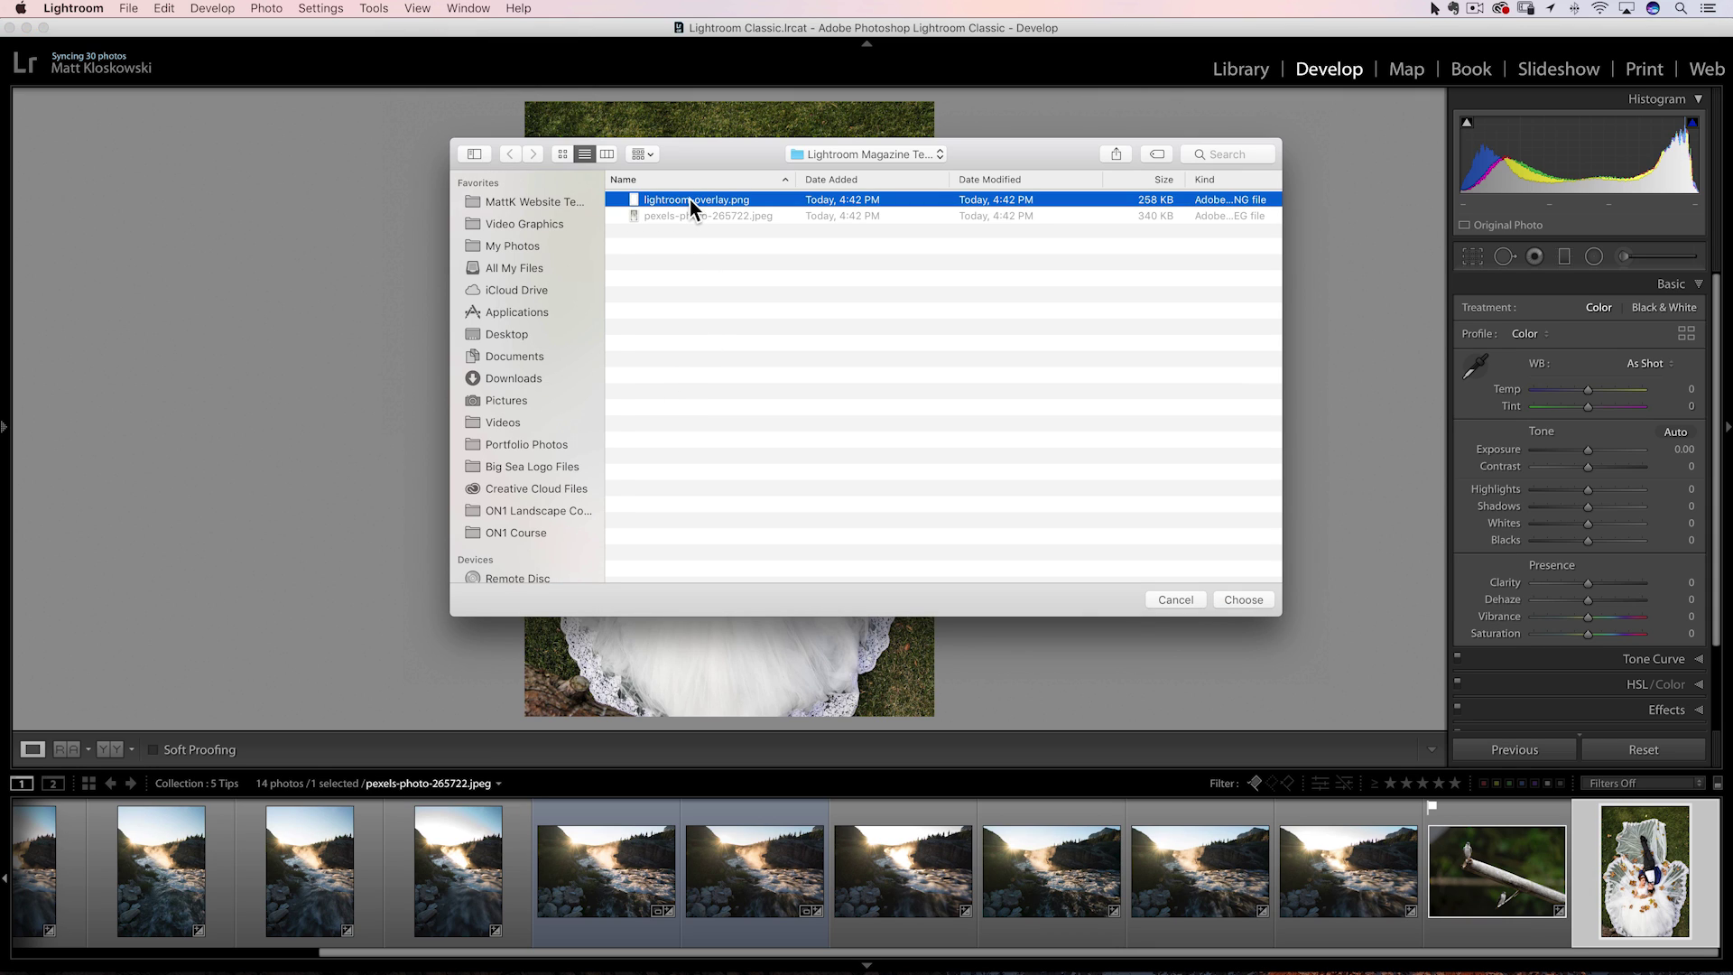
{"action": "double_click", "coordinate": [689, 198]}
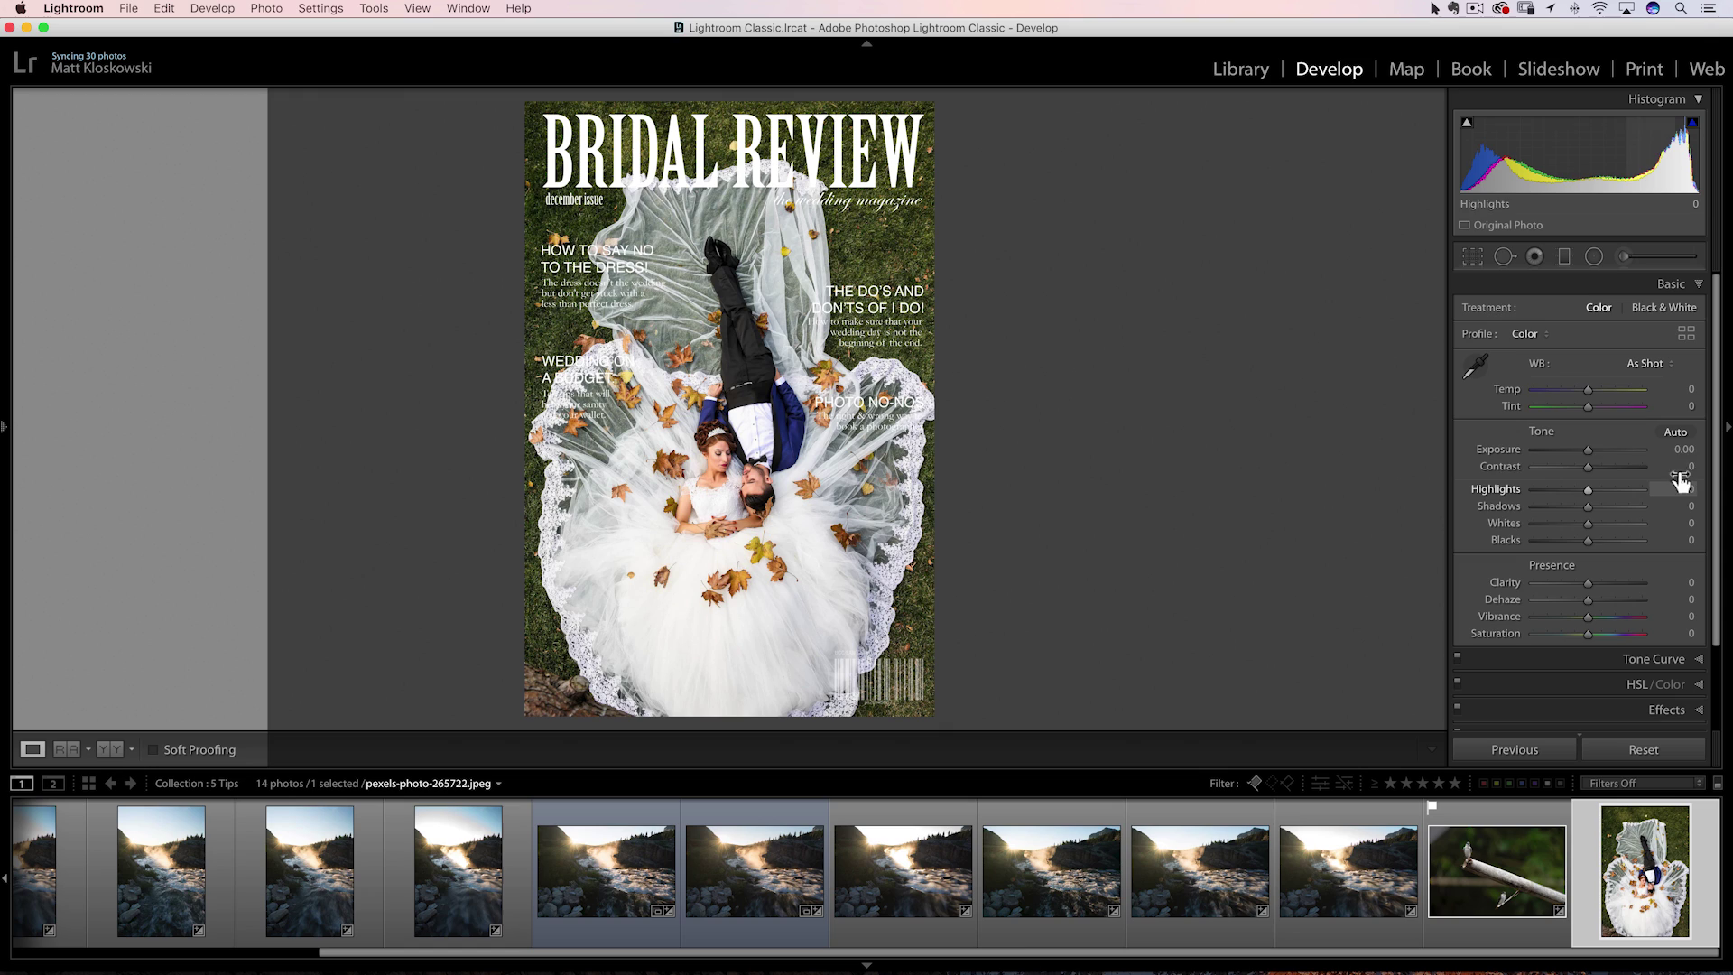
Add a −32 post-crop vignette to darken the bridal photo's edges.
{"action": "scroll", "coordinate": [1611, 450], "scroll_direction": "down", "scroll_amount": 3}
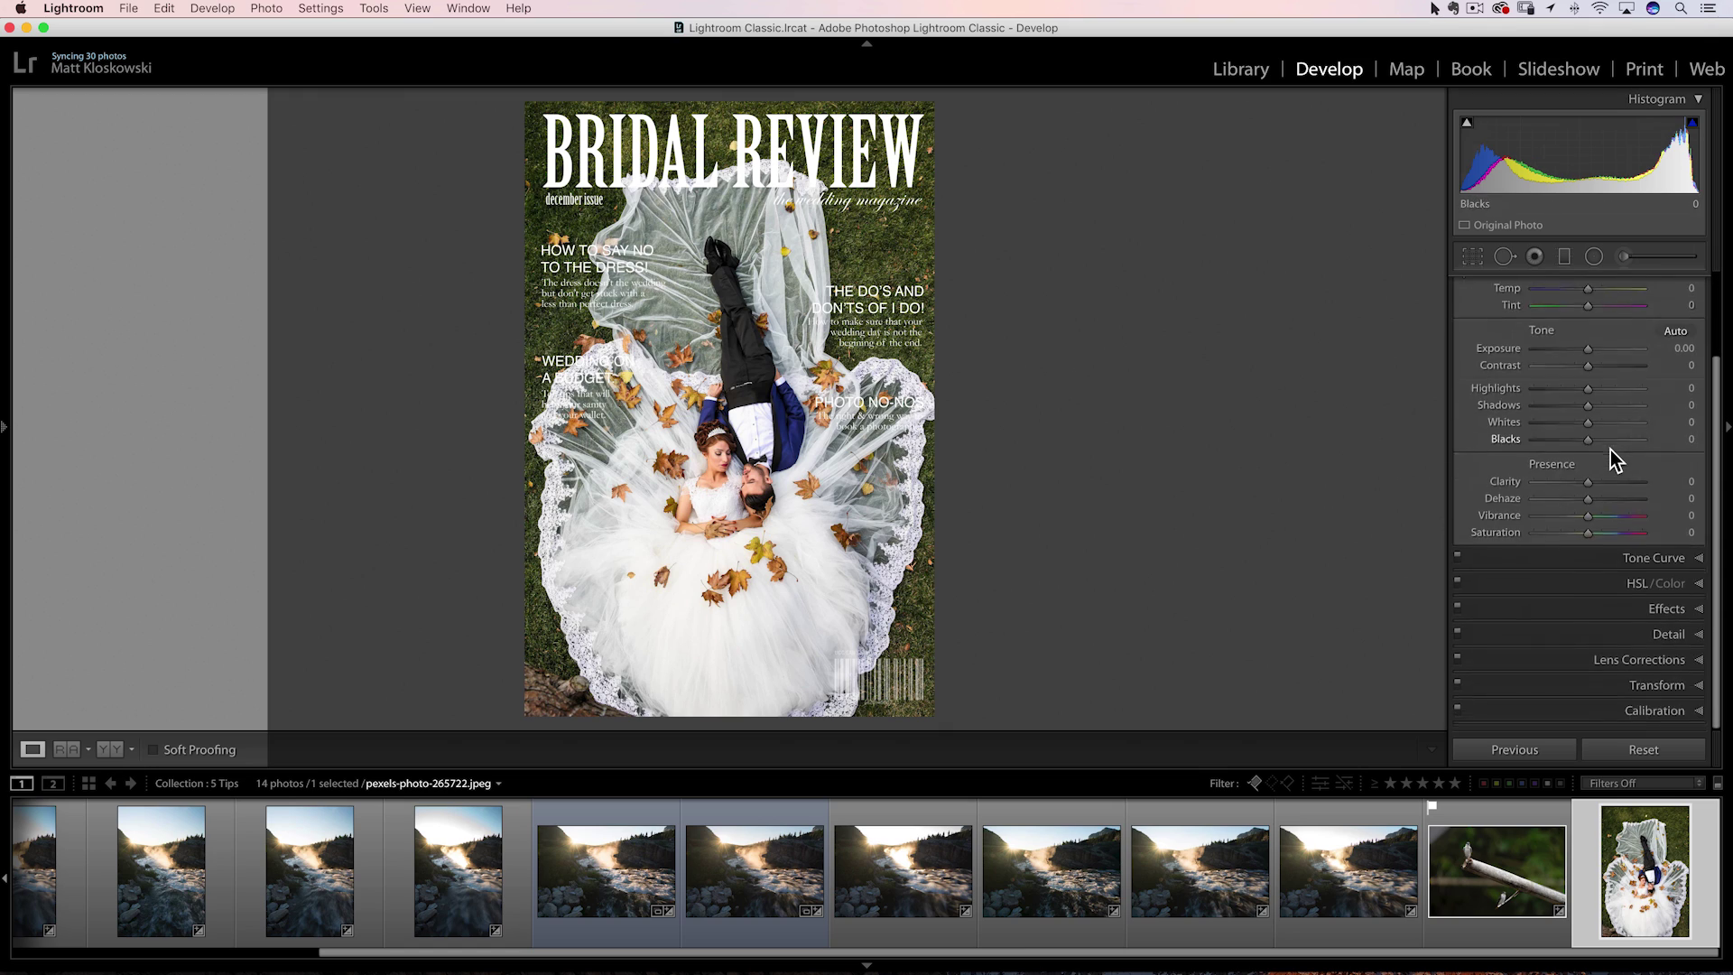
{"action": "left_click", "coordinate": [1659, 609]}
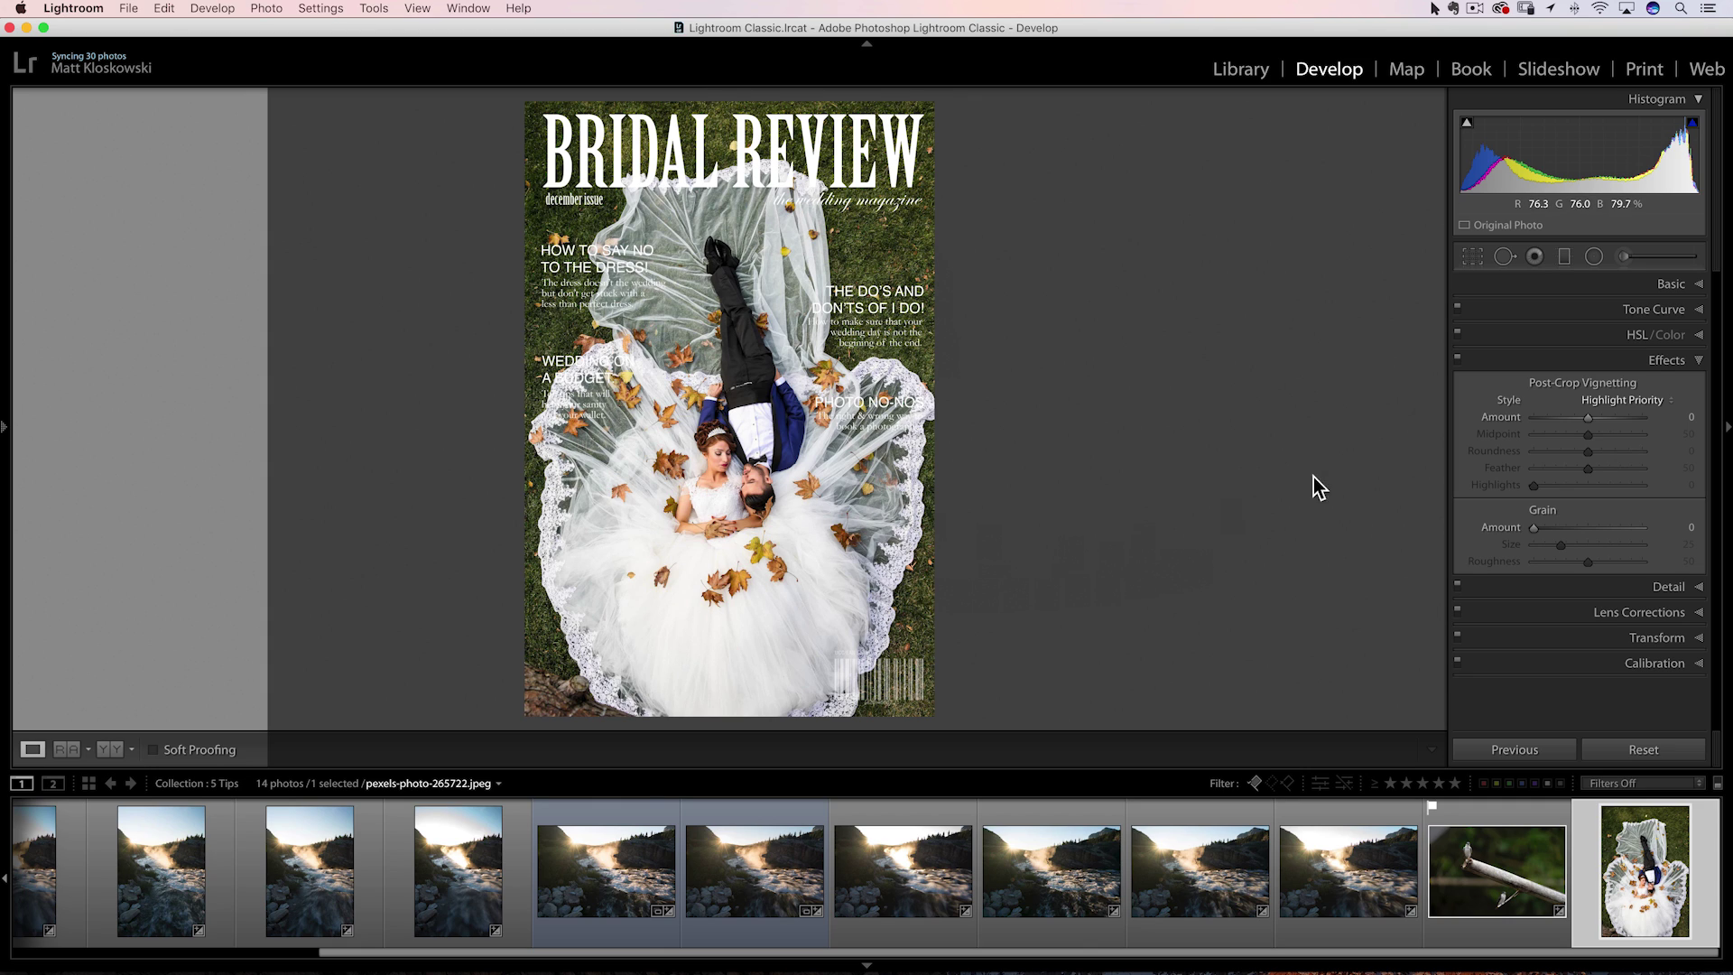
{"action": "left_click_drag", "start_coordinate": [1585, 420], "coordinate": [1525, 434]}
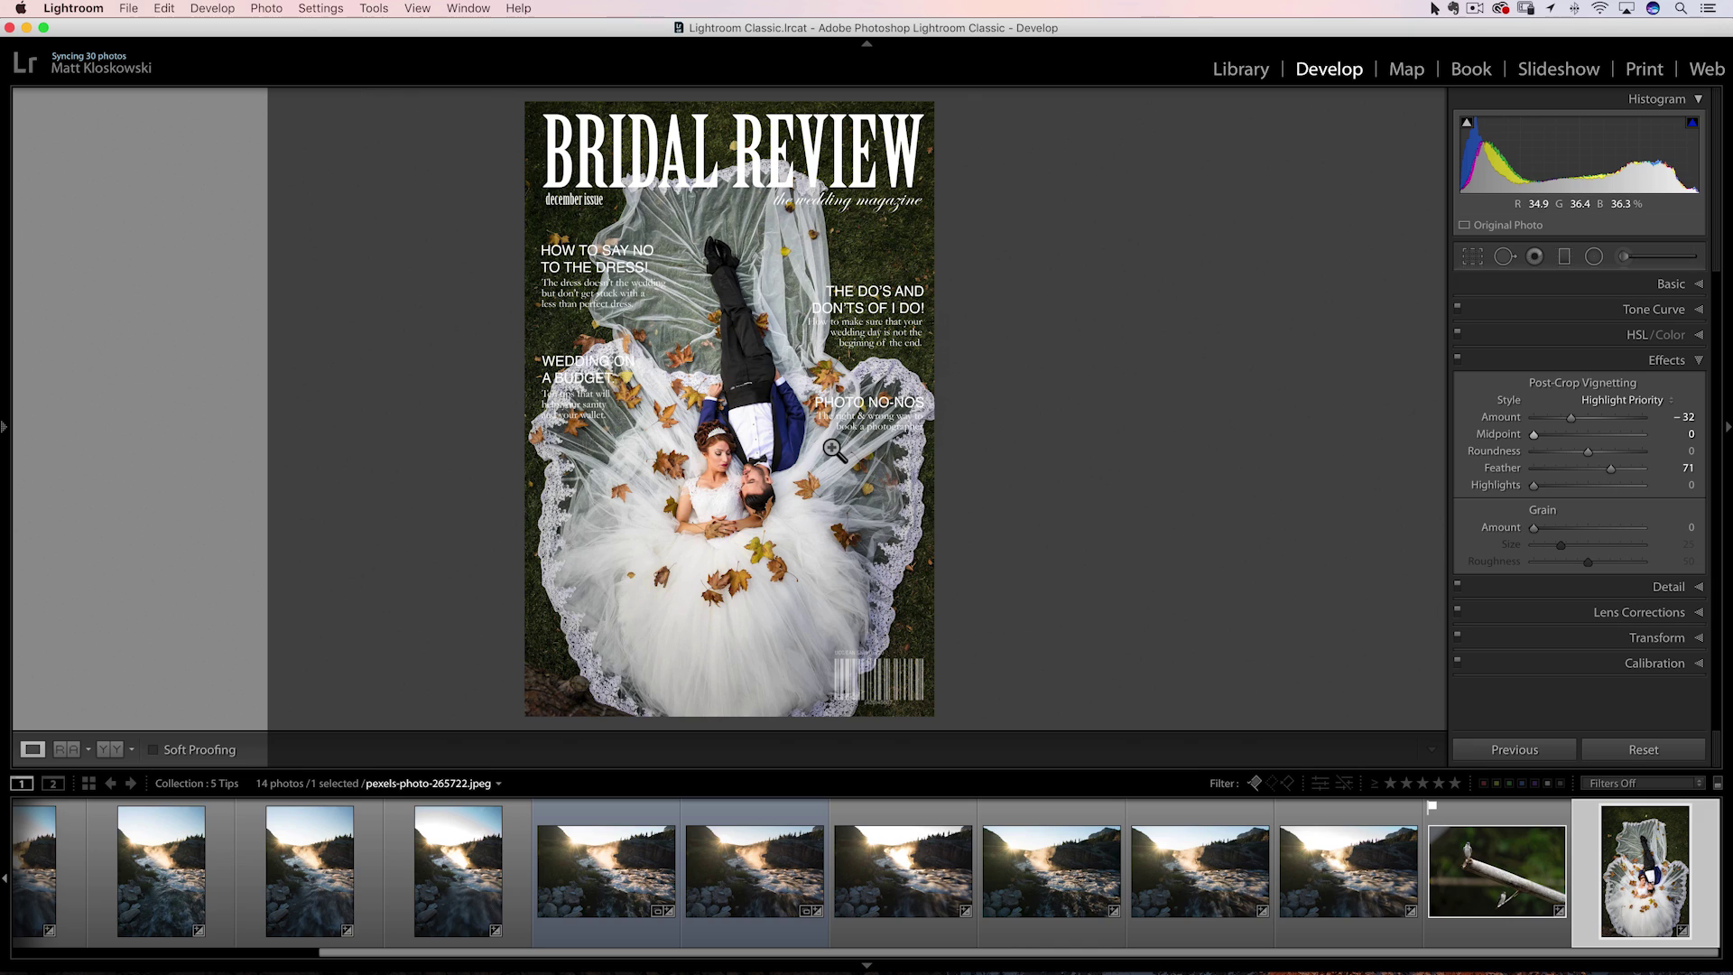
Hide the Bridal Review cover overlay with View > Loupe Overlay > Show.
{"action": "left_click", "coordinate": [417, 9]}
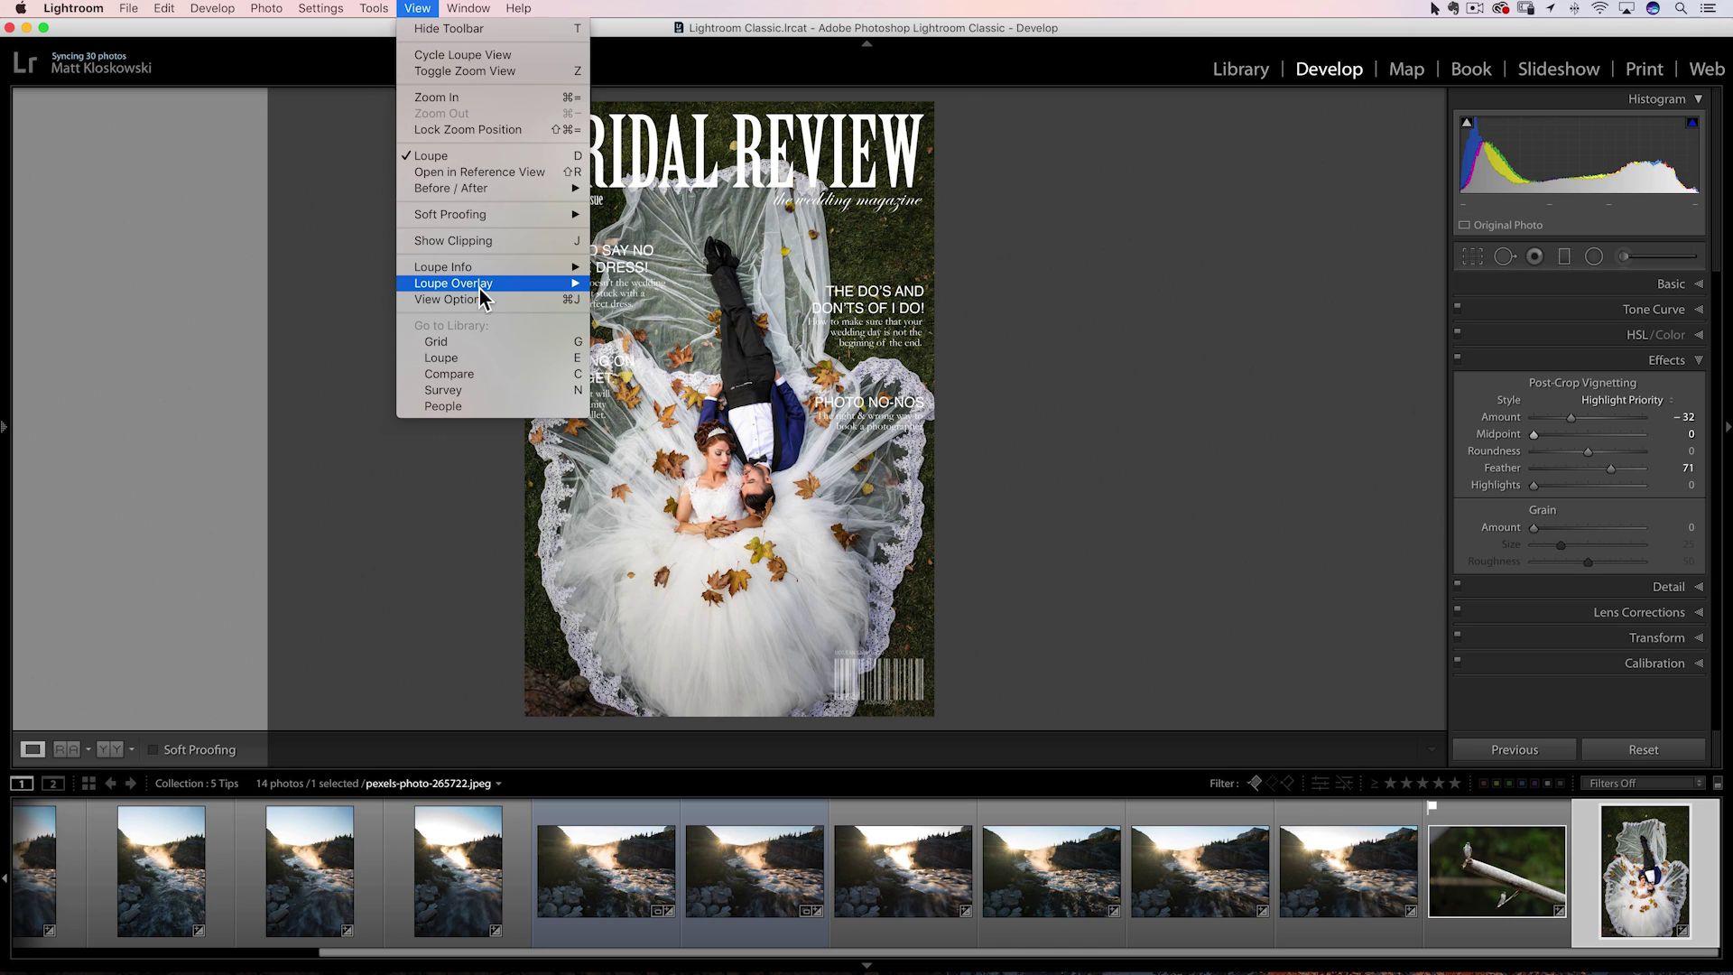
{"action": "mouse_move", "coordinate": [481, 285]}
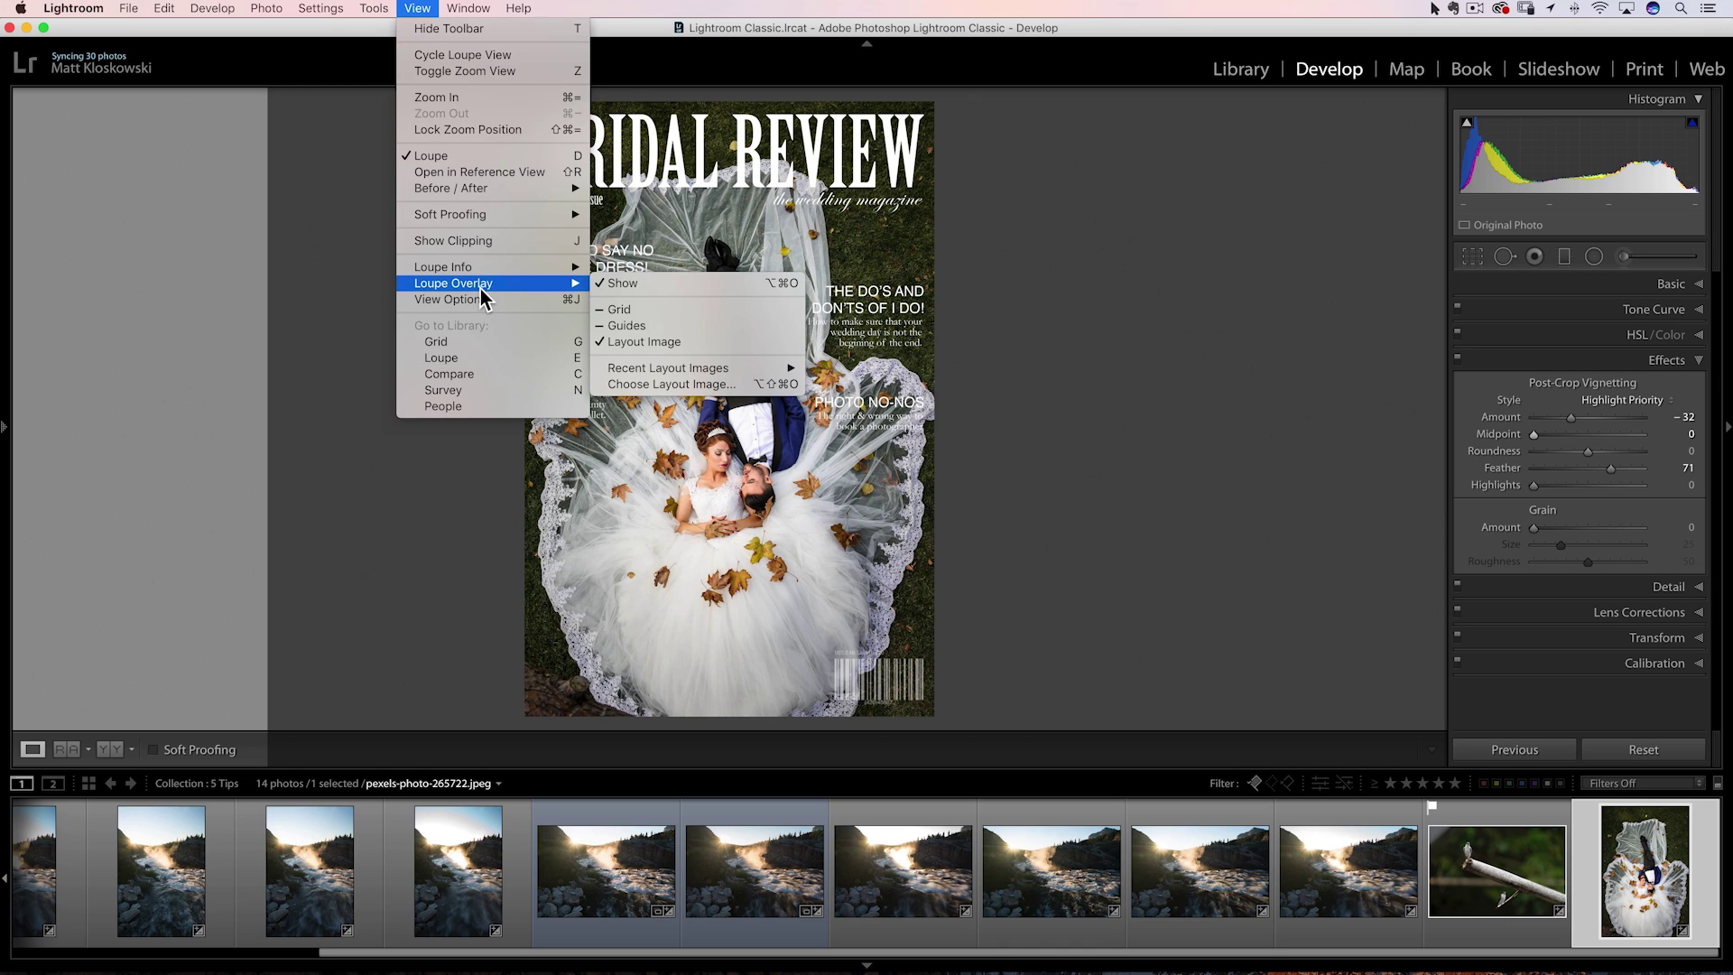
{"action": "left_click", "coordinate": [631, 287]}
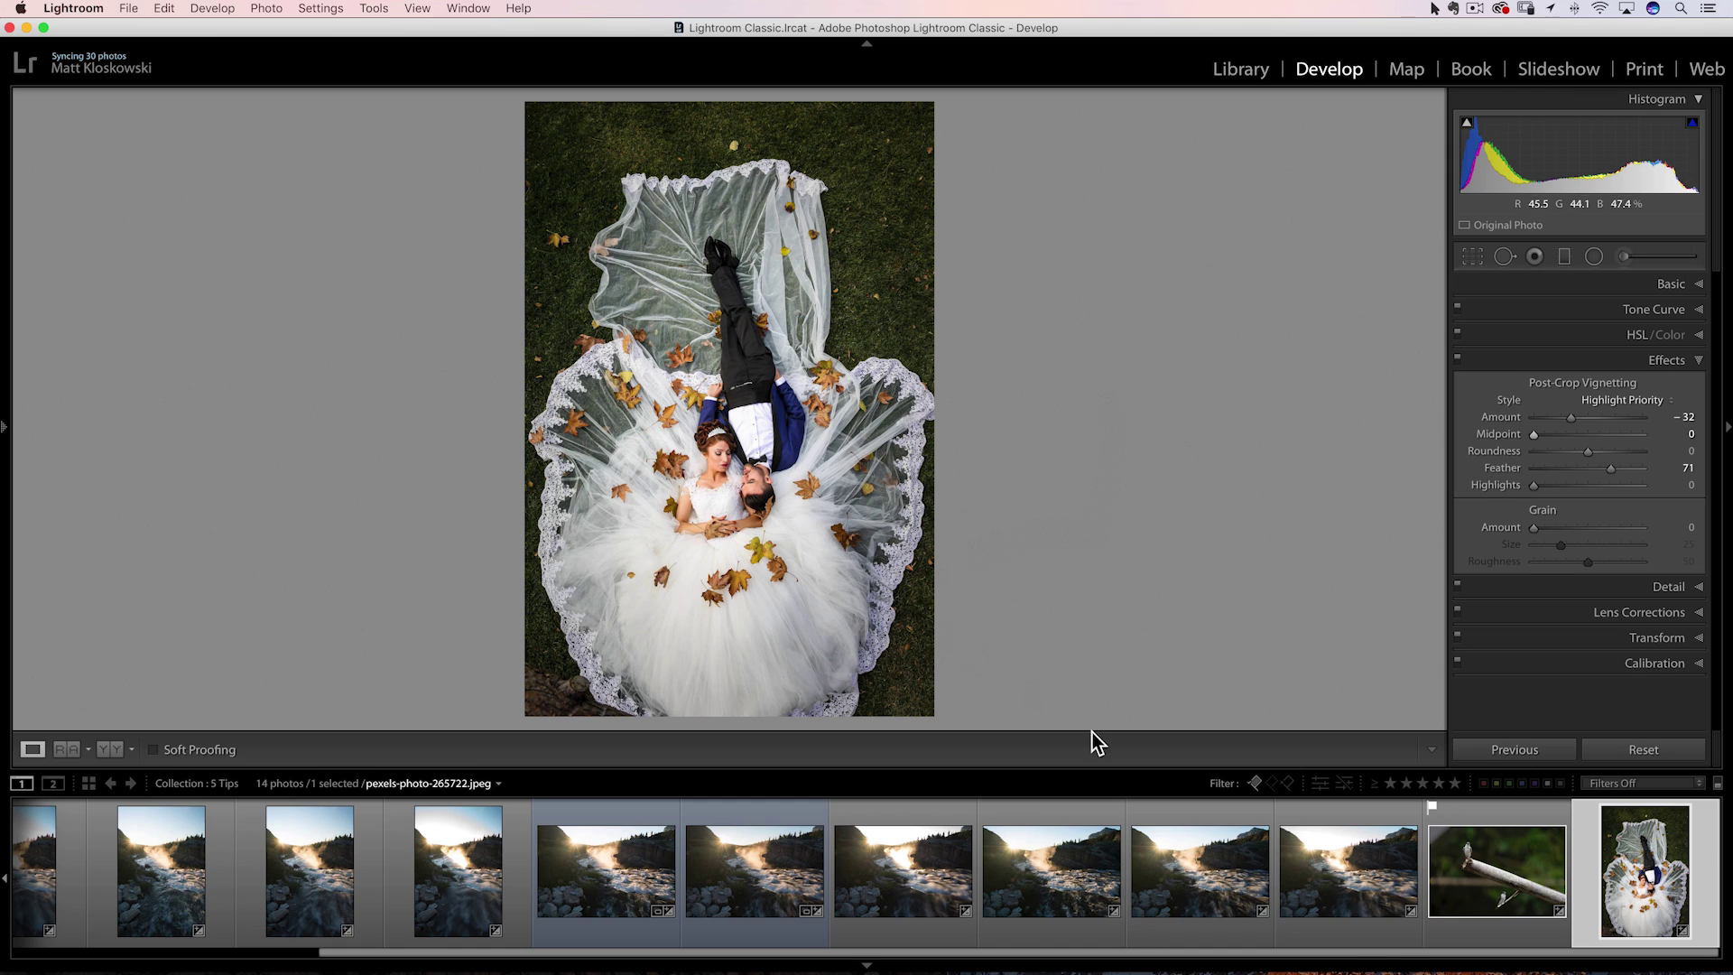
Open the bird photo _MUK8279 and set the Adjustment Brush to Exposure −0.83.
{"action": "left_click", "coordinate": [1503, 894]}
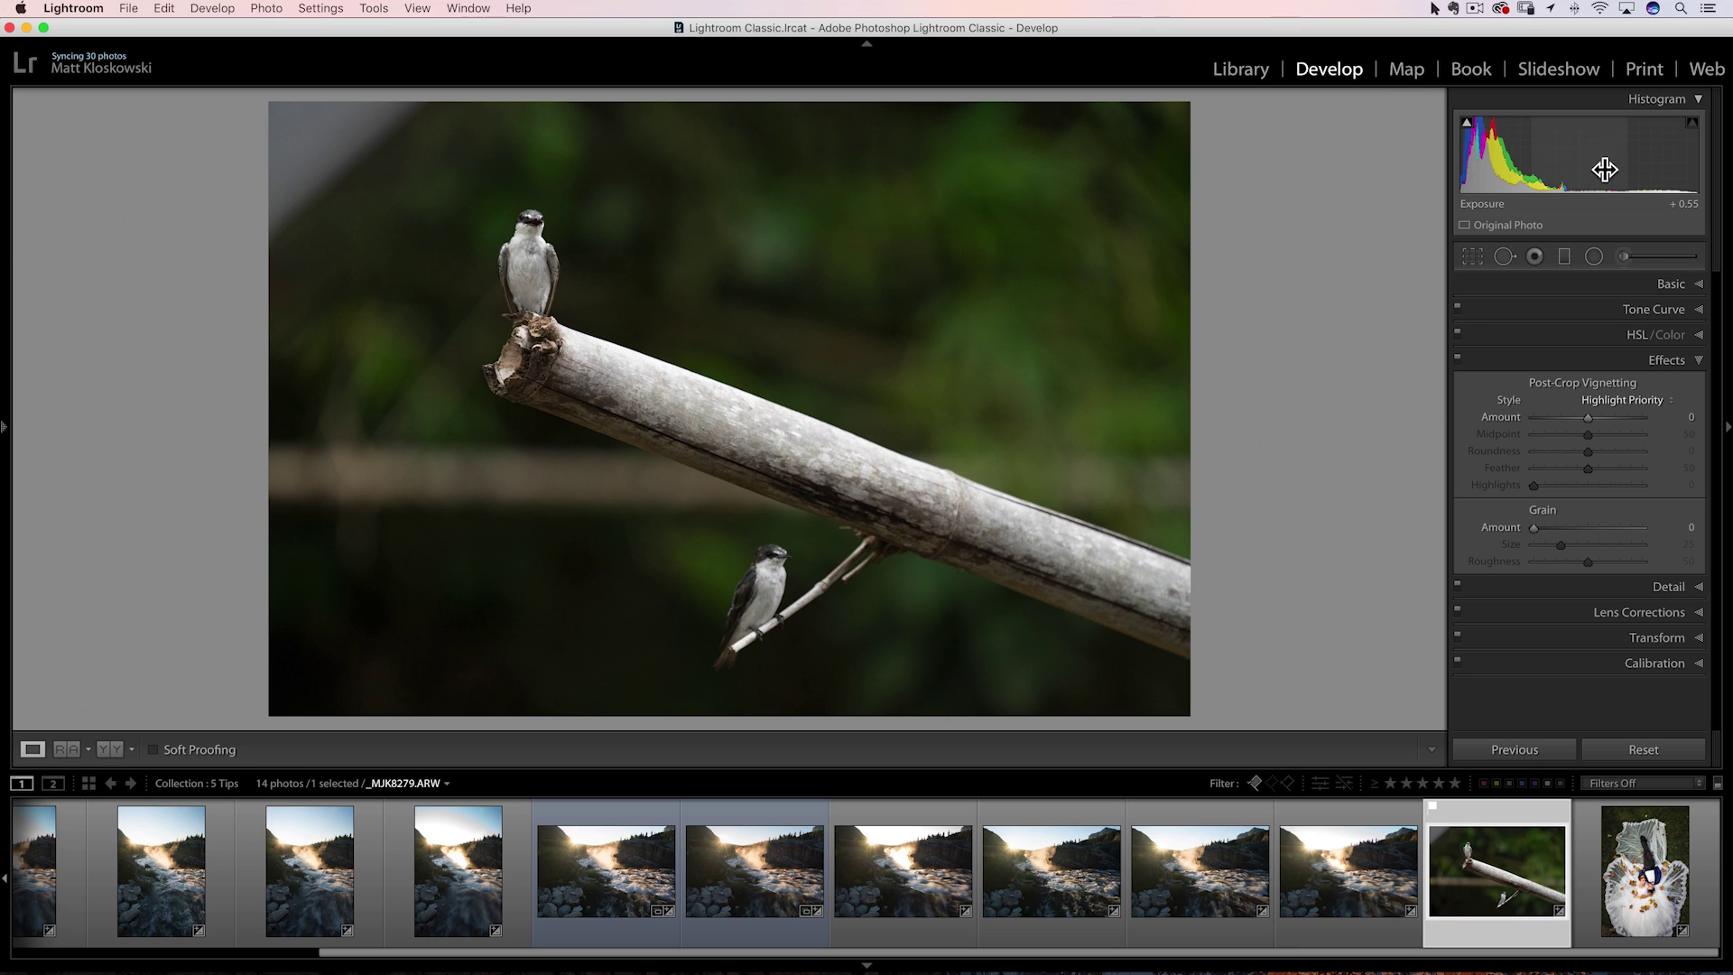
{"action": "left_click", "coordinate": [1634, 258]}
{"action": "left_click_drag", "start_coordinate": [1588, 371], "coordinate": [1578, 371]}
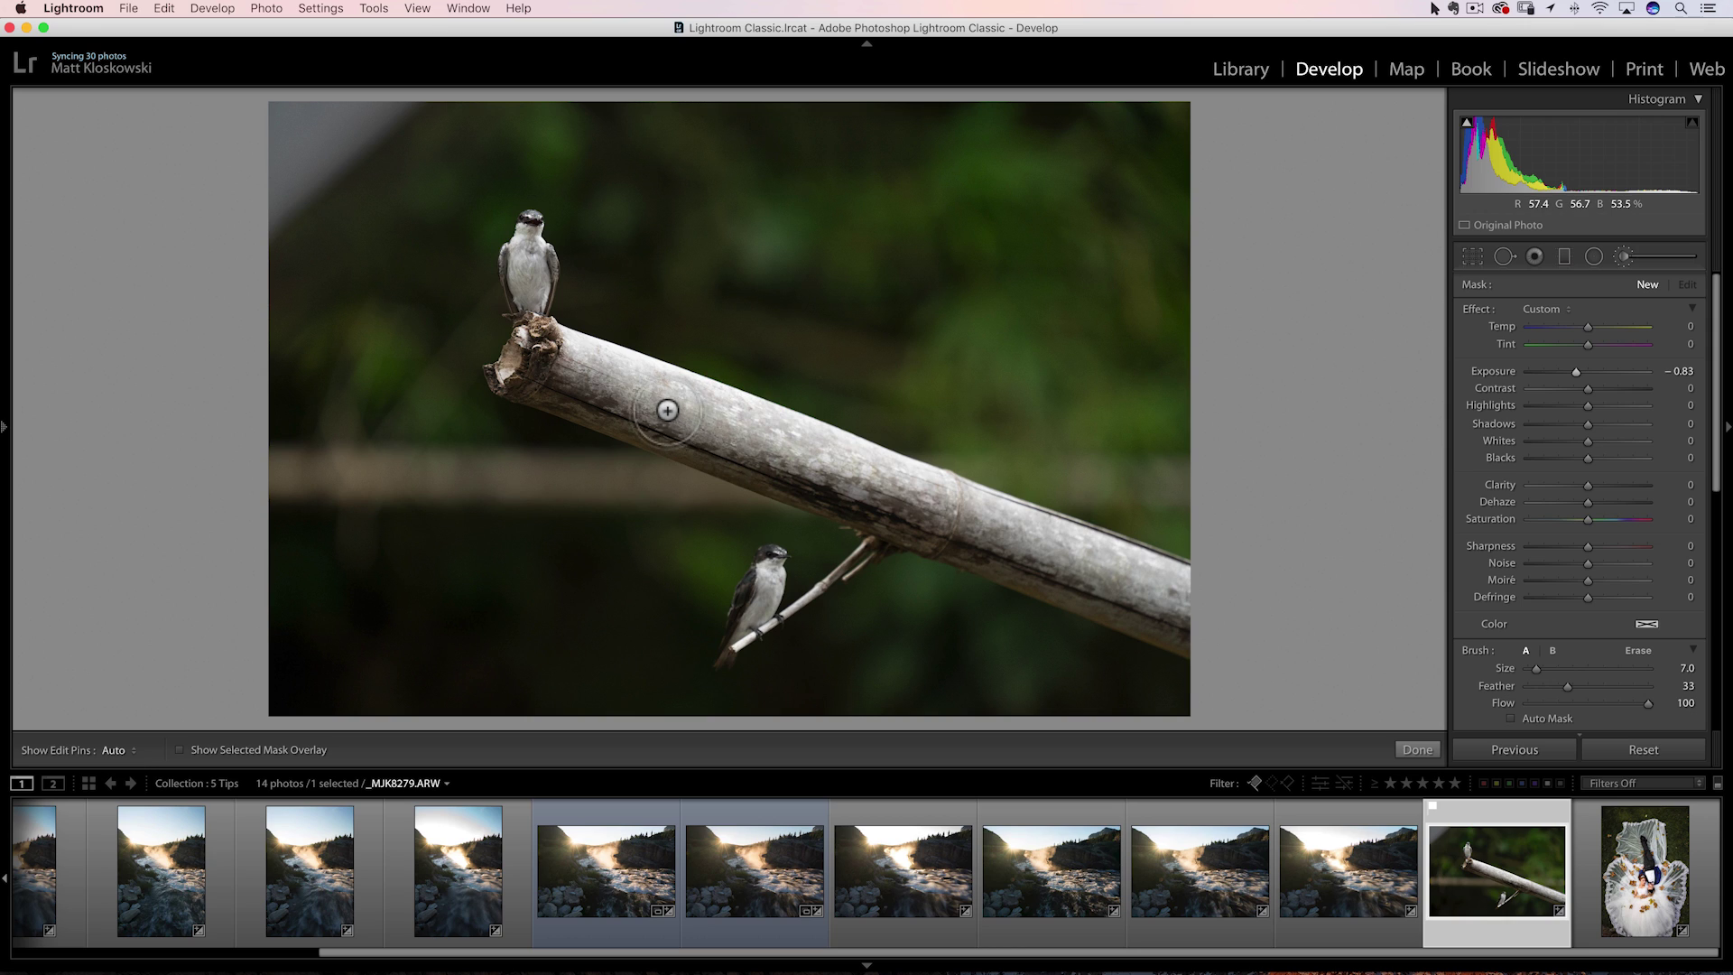
Paint a darkening stroke along the branch, then undo the bad stroke.
{"action": "key", "text": "h"}
{"action": "mouse_move", "coordinate": [660, 414]}
{"action": "left_mouse_down"}
{"action": "mouse_move", "coordinate": [600, 388]}
{"action": "mouse_move", "coordinate": [800, 452]}
{"action": "mouse_move", "coordinate": [826, 443]}
{"action": "mouse_move", "coordinate": [705, 397]}
{"action": "mouse_move", "coordinate": [754, 390]}
{"action": "left_mouse_up"}
{"action": "key", "text": "super+z"}
{"action": "key", "text": "h"}
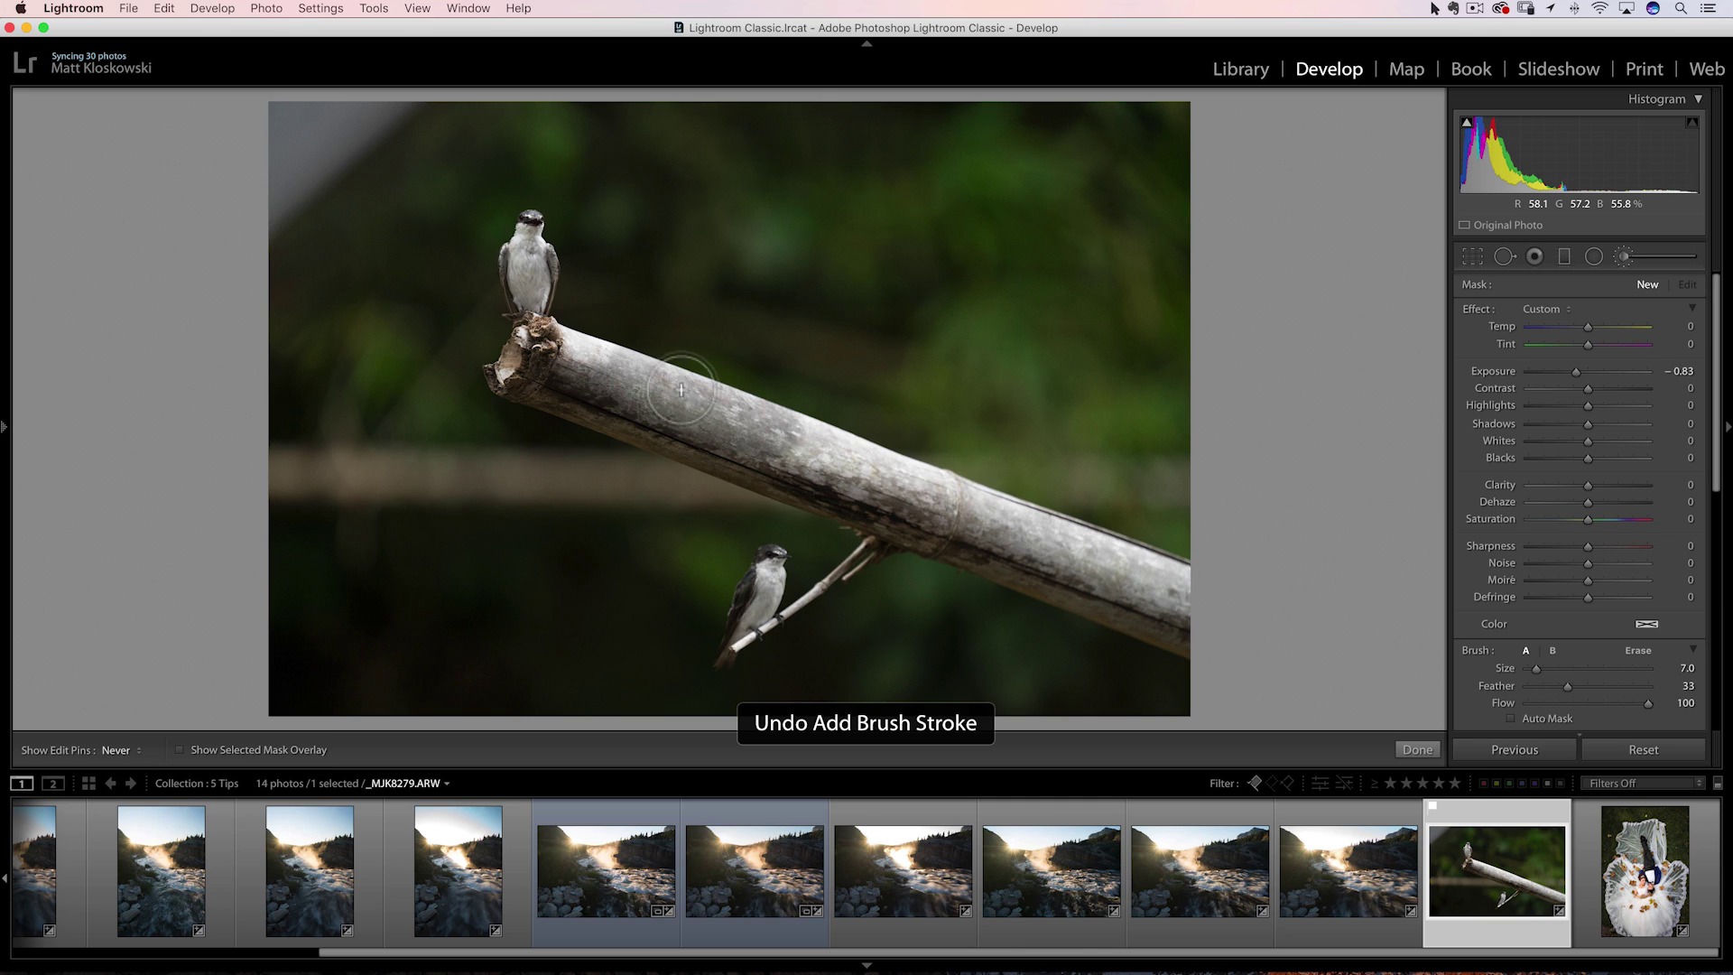
Show the red mask overlay and paint along the branch, undoing a stray lower stroke.
{"action": "key", "text": "h"}
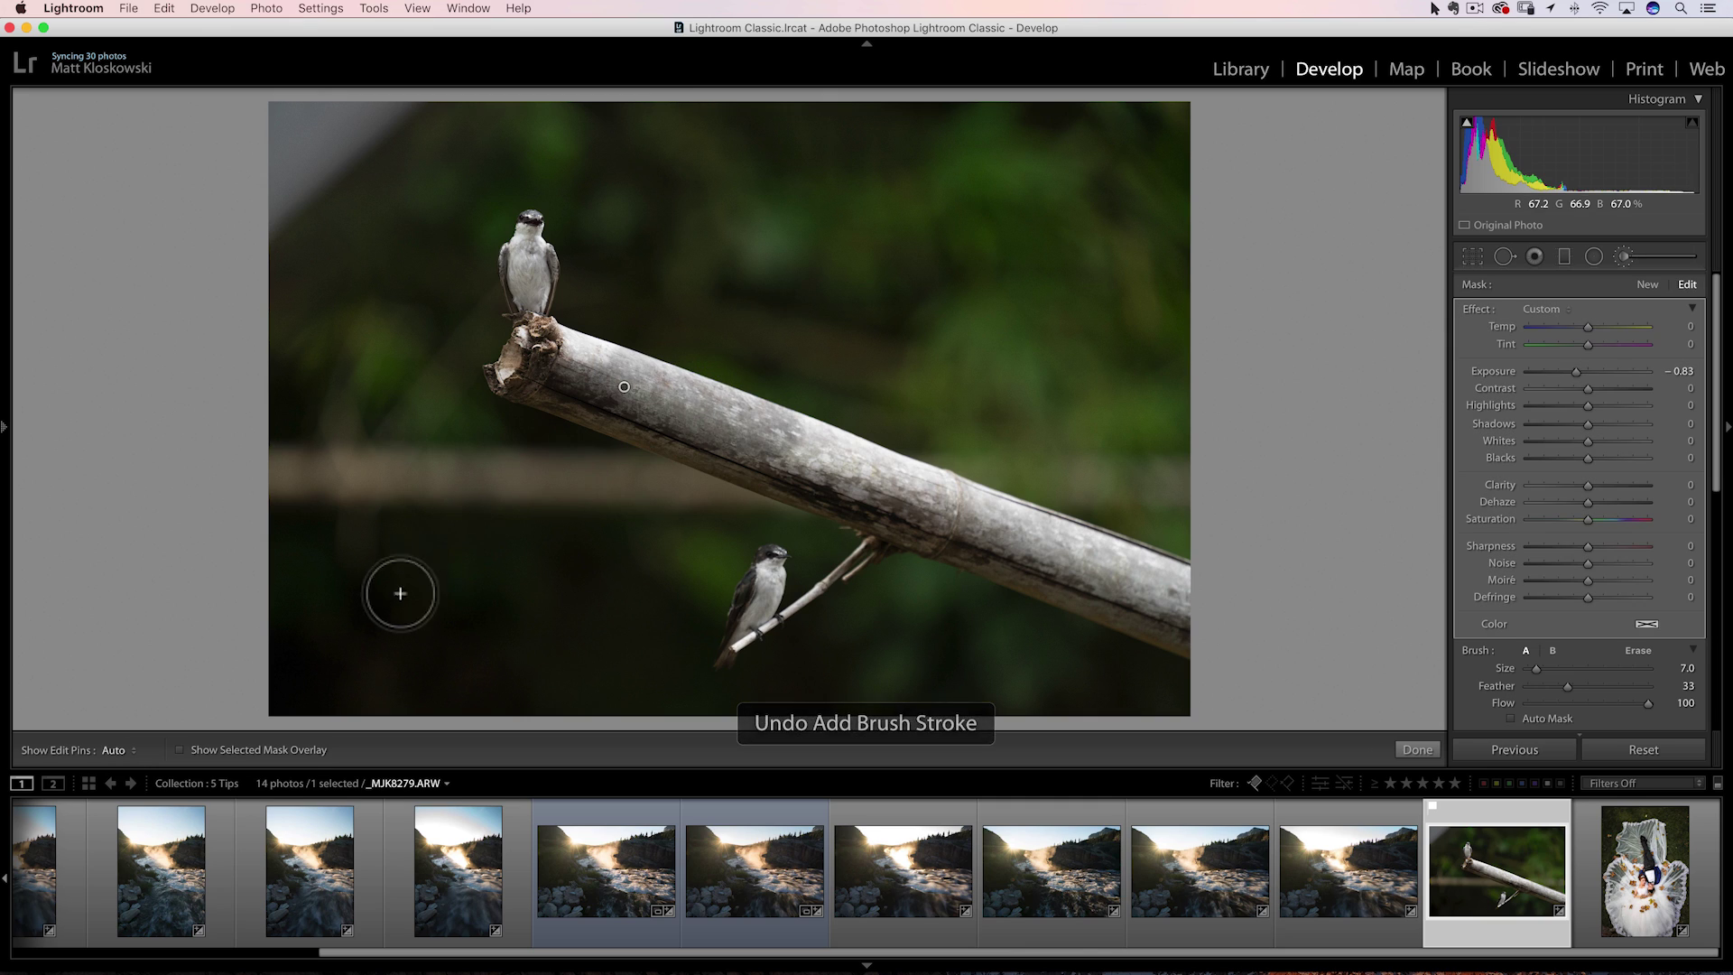
{"action": "left_click", "coordinate": [249, 750]}
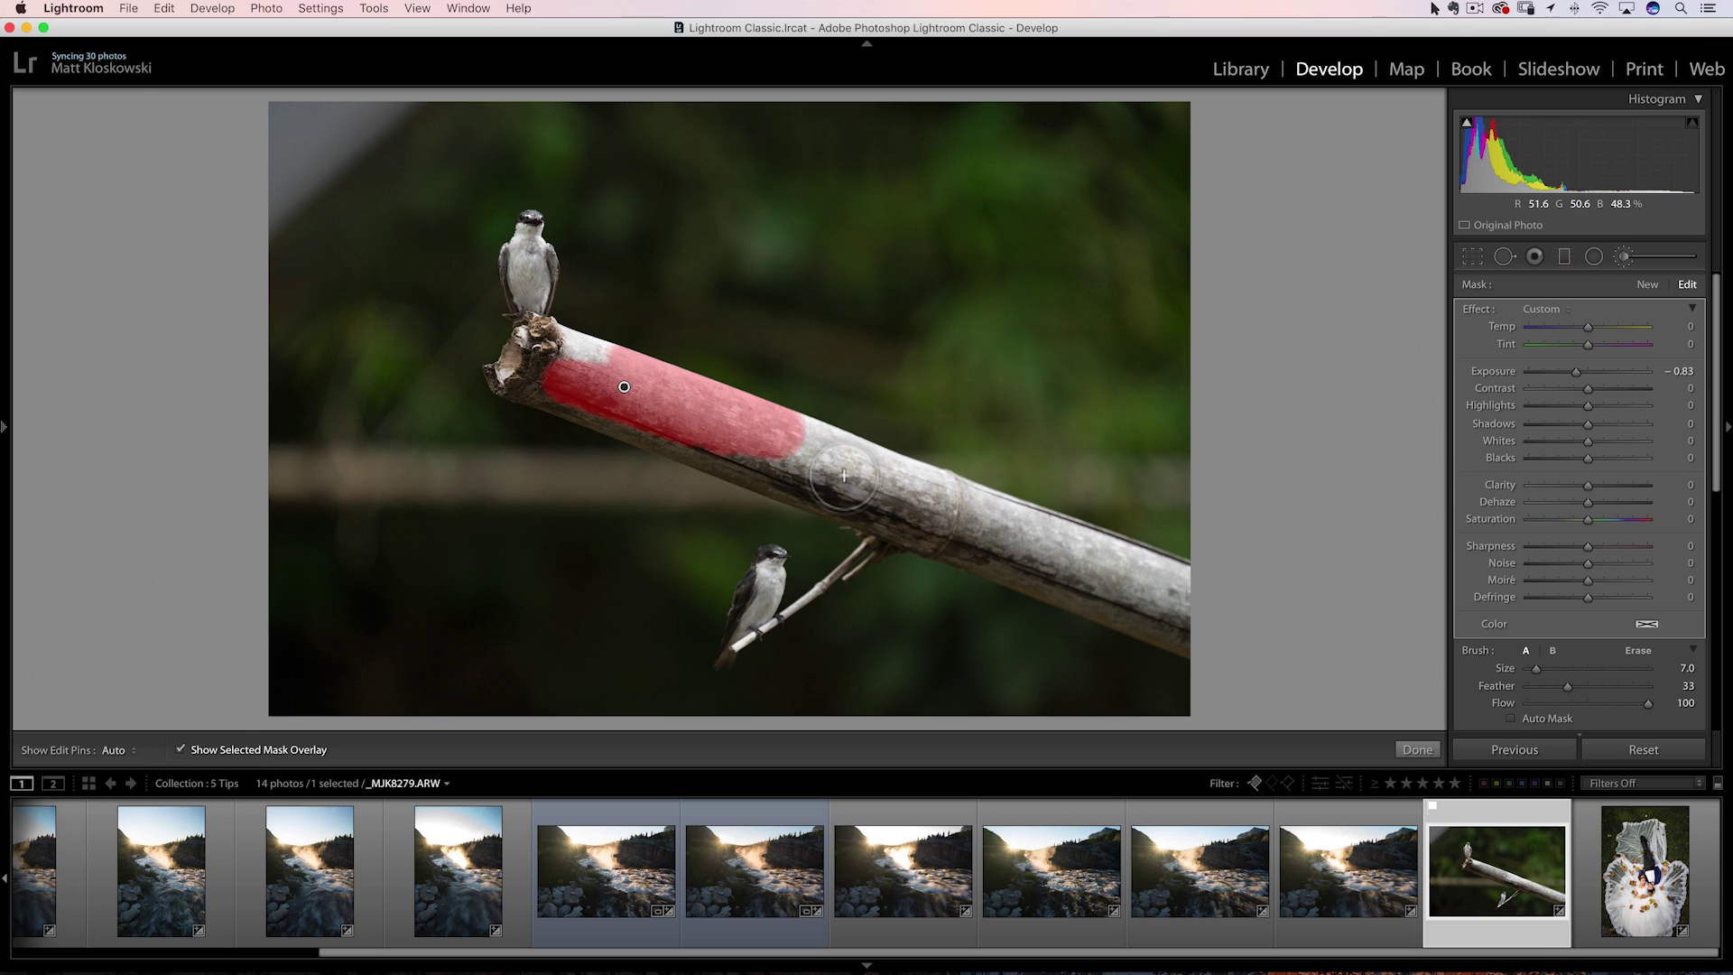
{"action": "key", "text": "h"}
{"action": "mouse_move", "coordinate": [826, 479]}
{"action": "left_mouse_down"}
{"action": "mouse_move", "coordinate": [1053, 528]}
{"action": "mouse_move", "coordinate": [936, 476]}
{"action": "mouse_move", "coordinate": [869, 489]}
{"action": "mouse_move", "coordinate": [970, 533]}
{"action": "mouse_move", "coordinate": [1044, 534]}
{"action": "mouse_move", "coordinate": [819, 437]}
{"action": "left_mouse_up"}
{"action": "key", "text": "h"}
{"action": "key", "text": "super+z"}
Extend the mask right along the branch and commit the brush edit.
{"action": "key", "text": "h"}
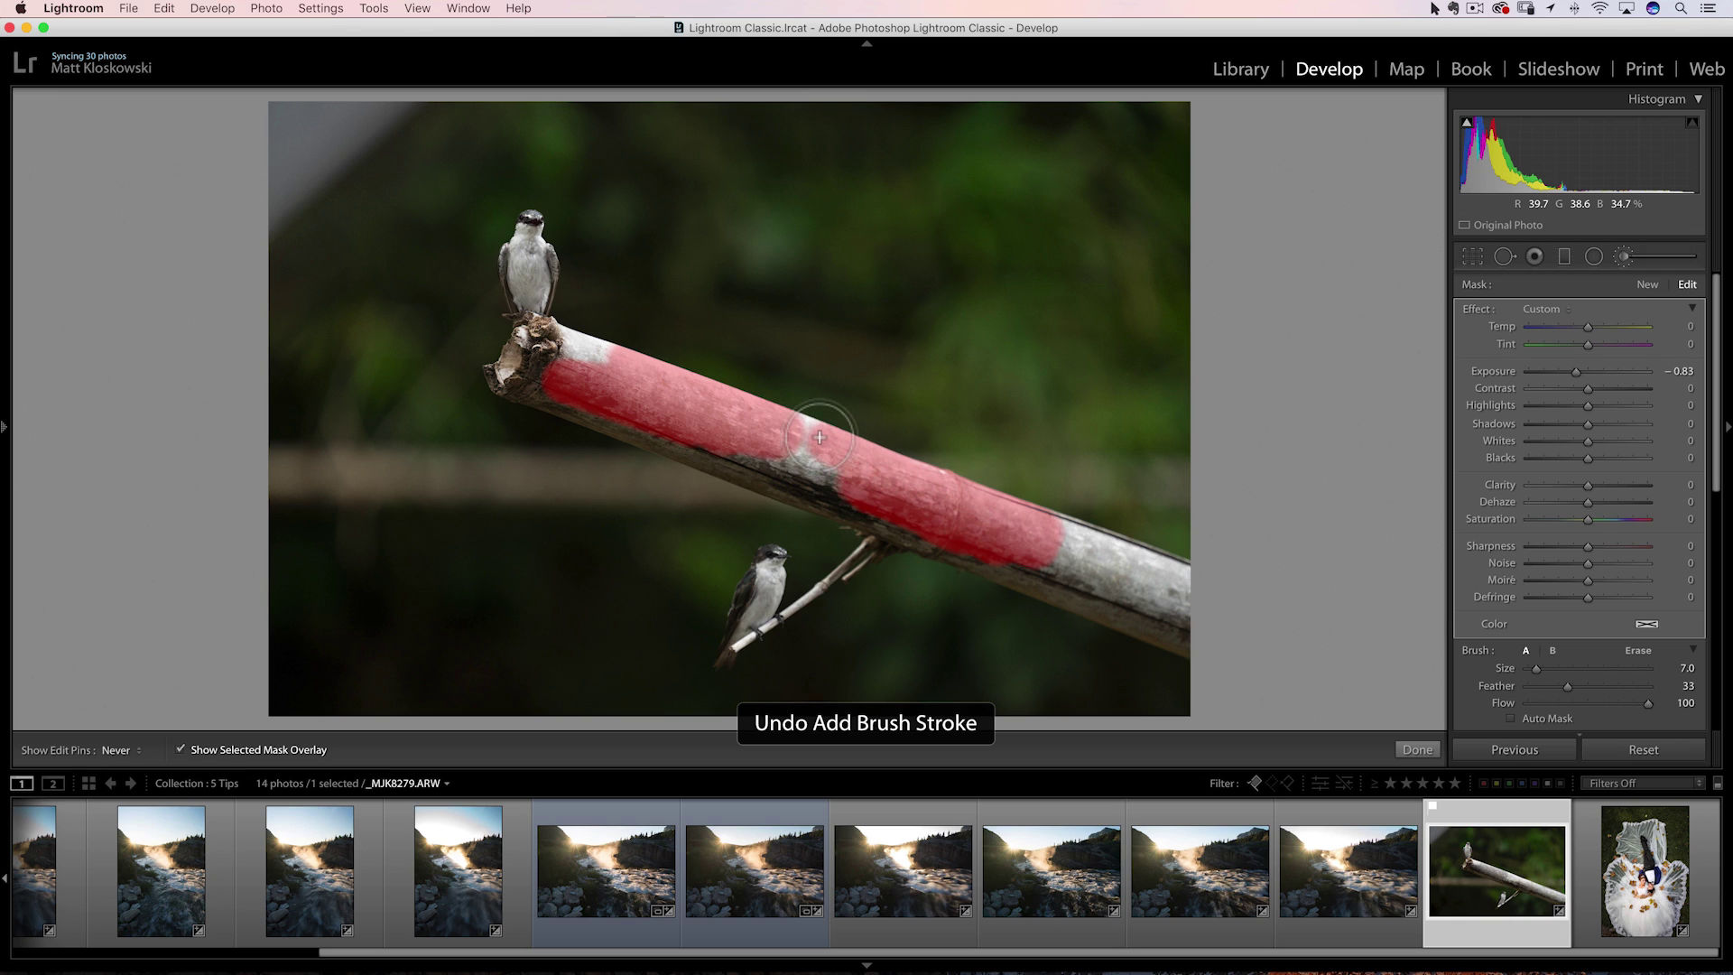
{"action": "key", "text": "h"}
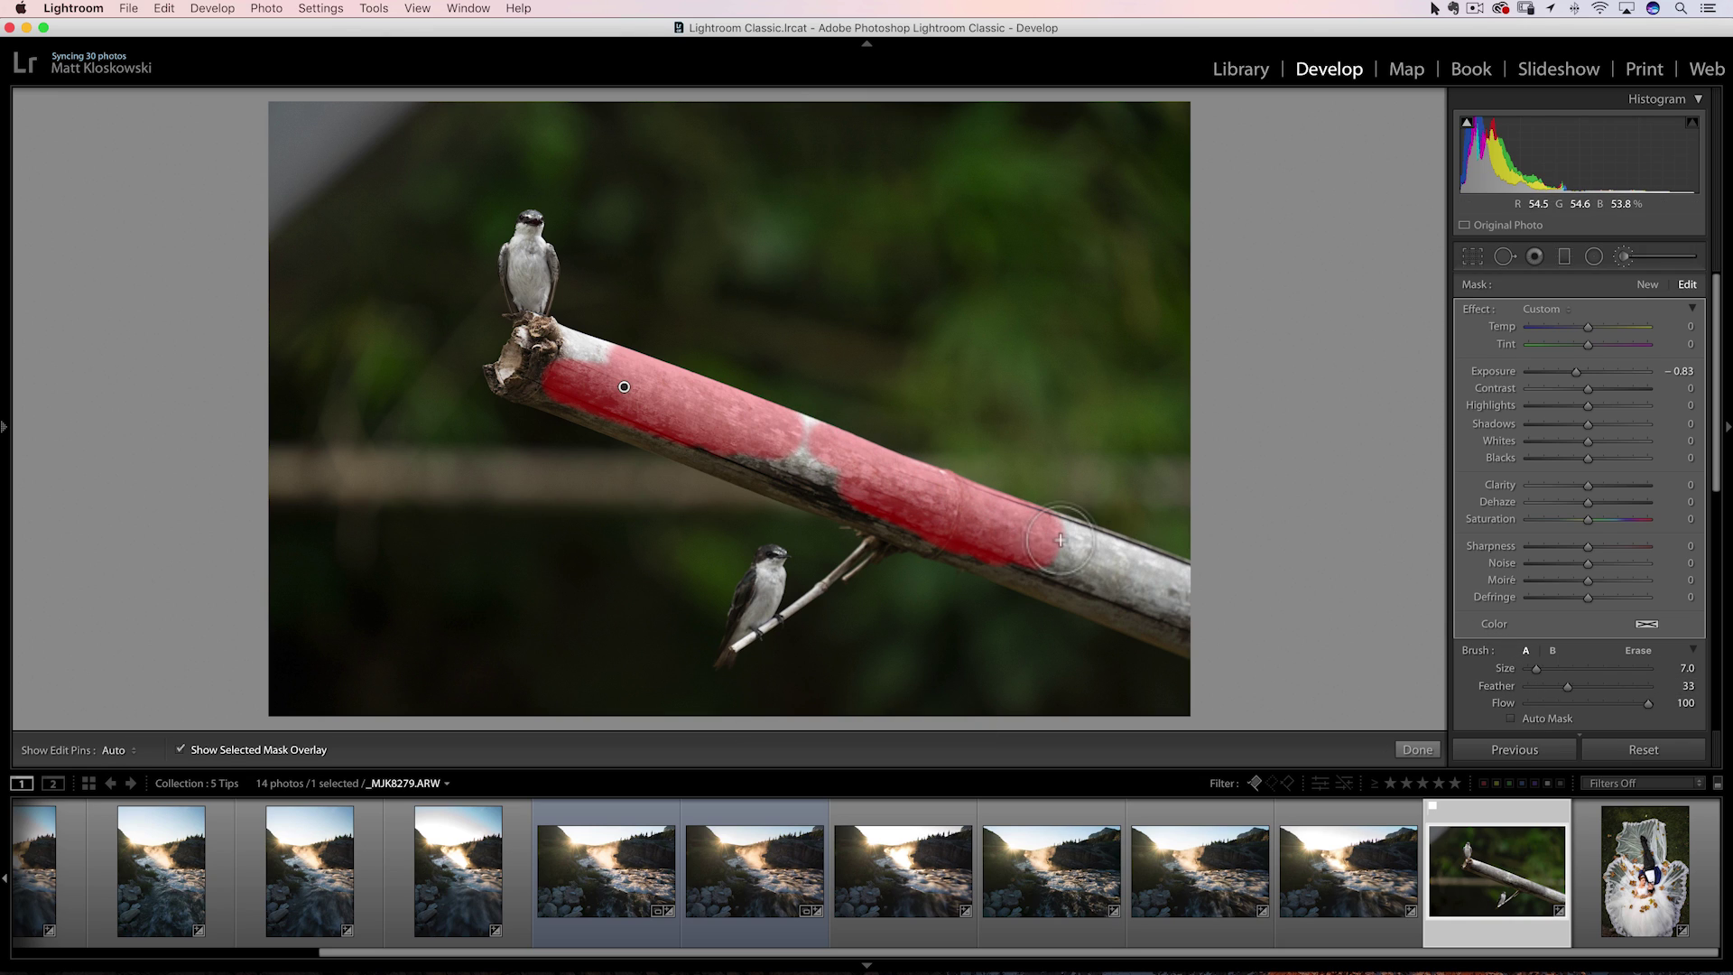
{"action": "key", "text": "h"}
{"action": "mouse_move", "coordinate": [1059, 540]}
{"action": "left_mouse_down"}
{"action": "mouse_move", "coordinate": [1119, 564]}
{"action": "mouse_move", "coordinate": [1110, 582]}
{"action": "mouse_move", "coordinate": [1159, 596]}
{"action": "mouse_move", "coordinate": [1165, 623]}
{"action": "mouse_move", "coordinate": [1150, 609]}
{"action": "left_mouse_up"}
{"action": "key", "text": "h"}
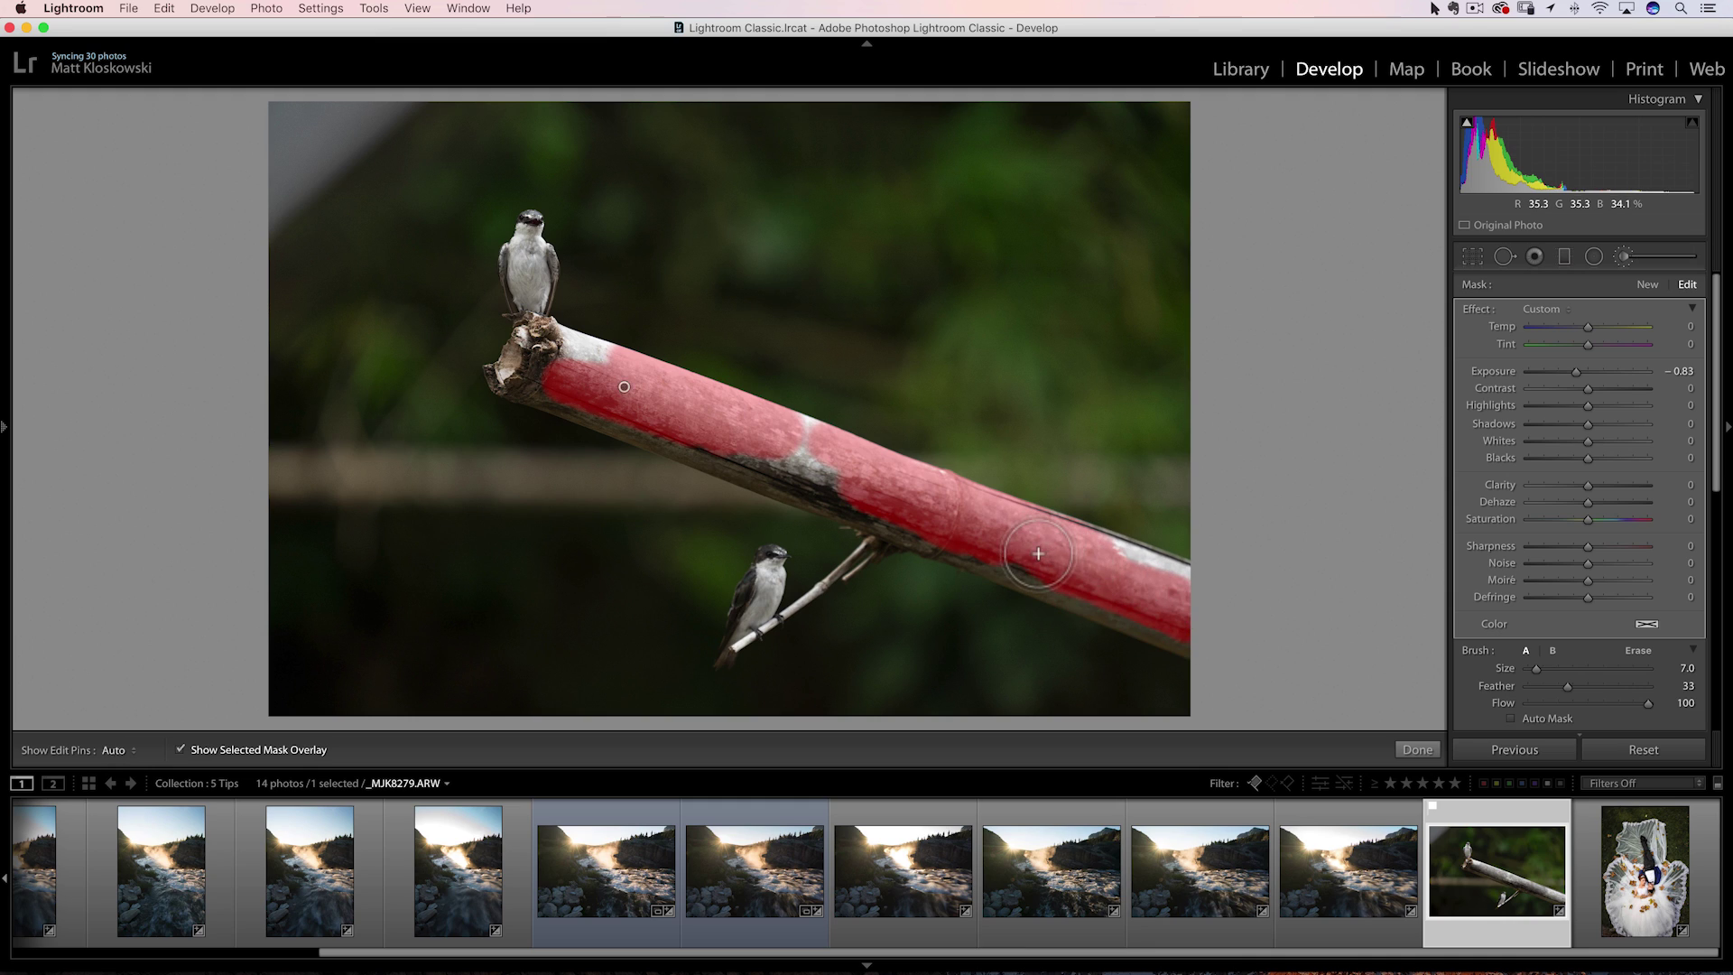
{"action": "key", "text": "Return"}
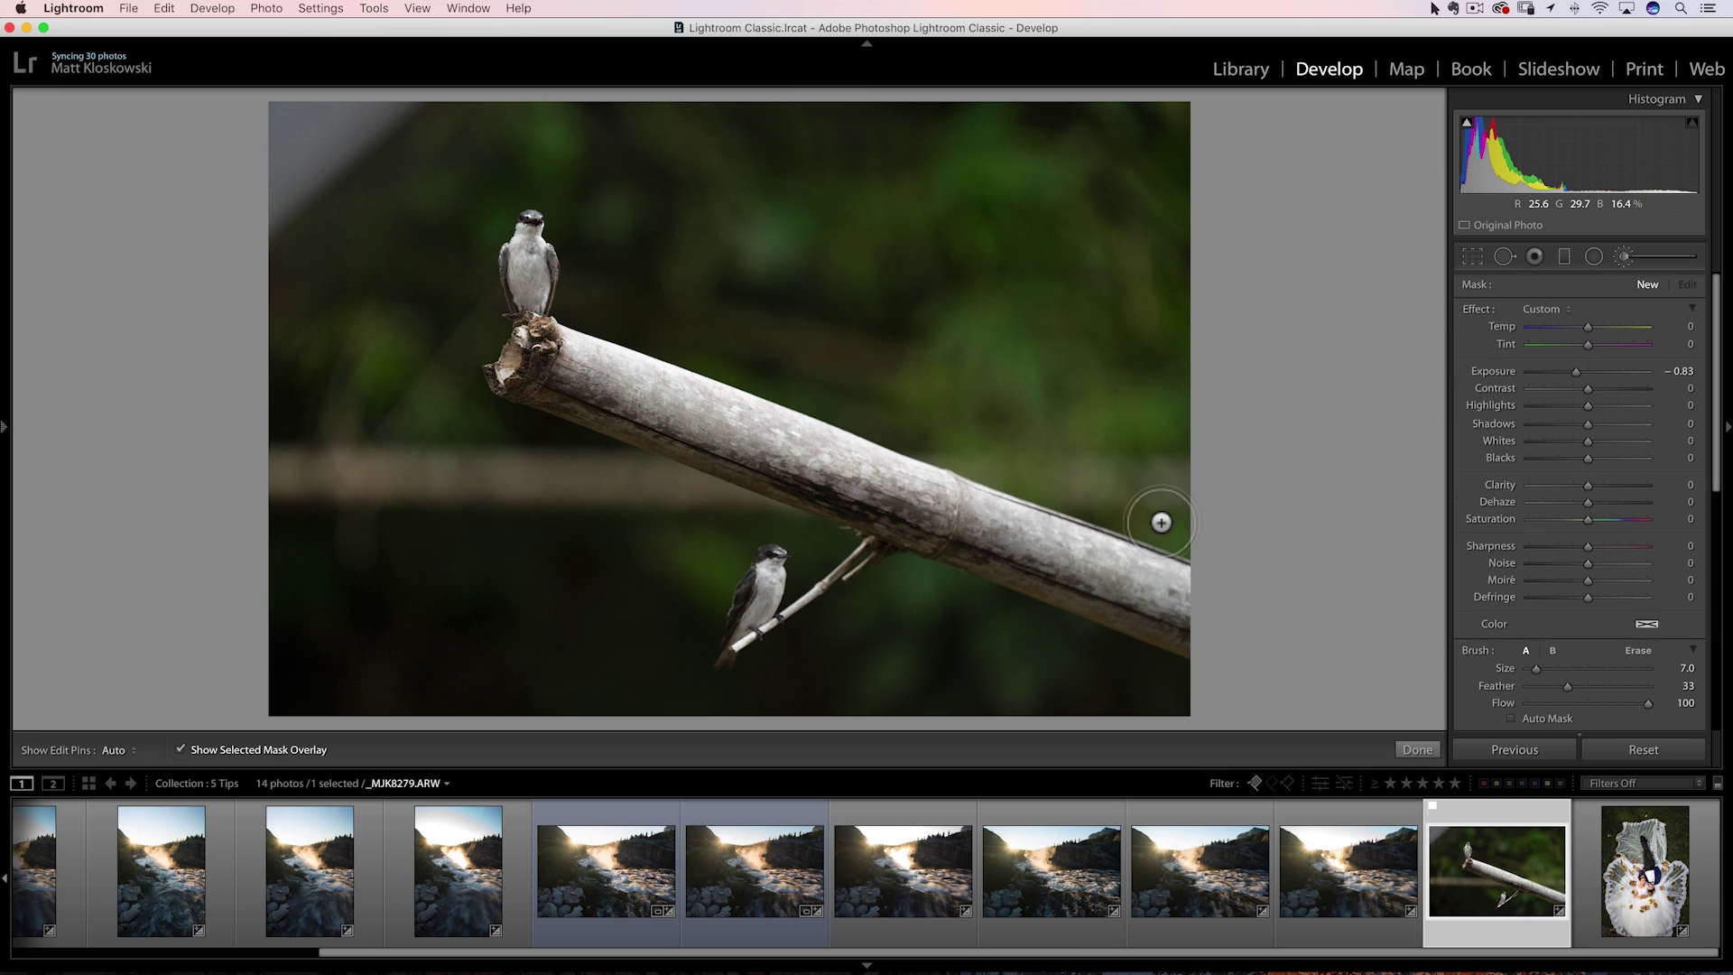
{"action": "key", "text": "k"}
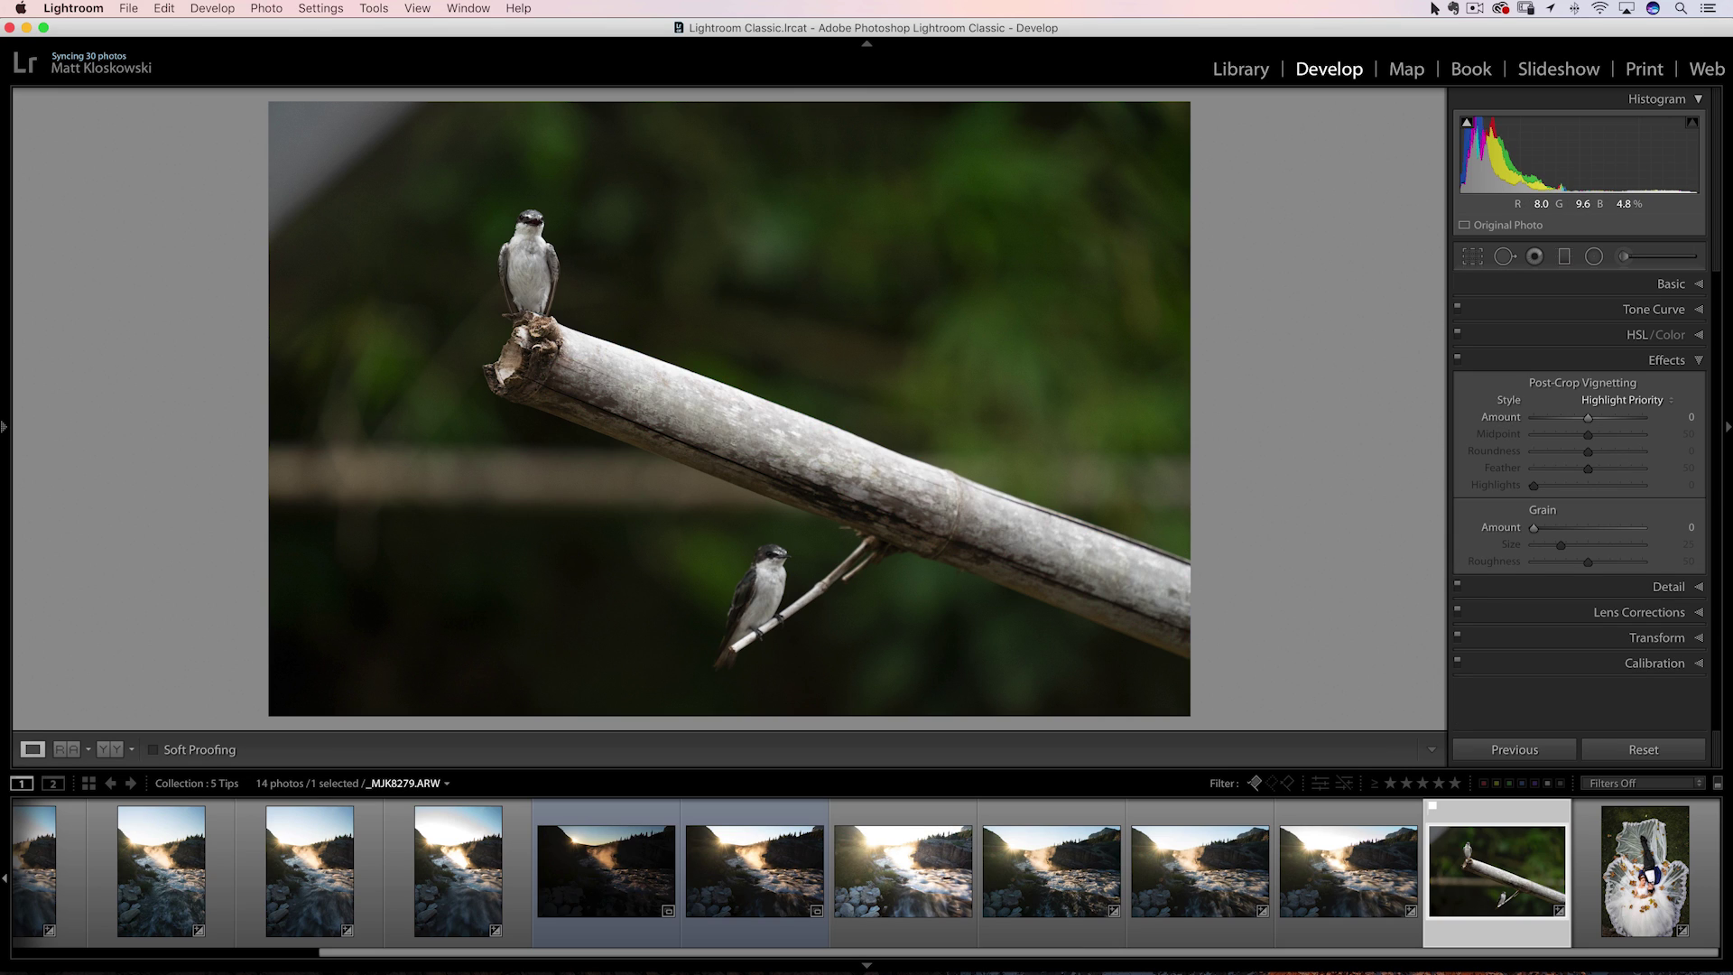
Select the dark sunrise river photo _DSC9451 after comparing it with the brighter waterfall.
{"action": "left_click", "coordinate": [583, 874]}
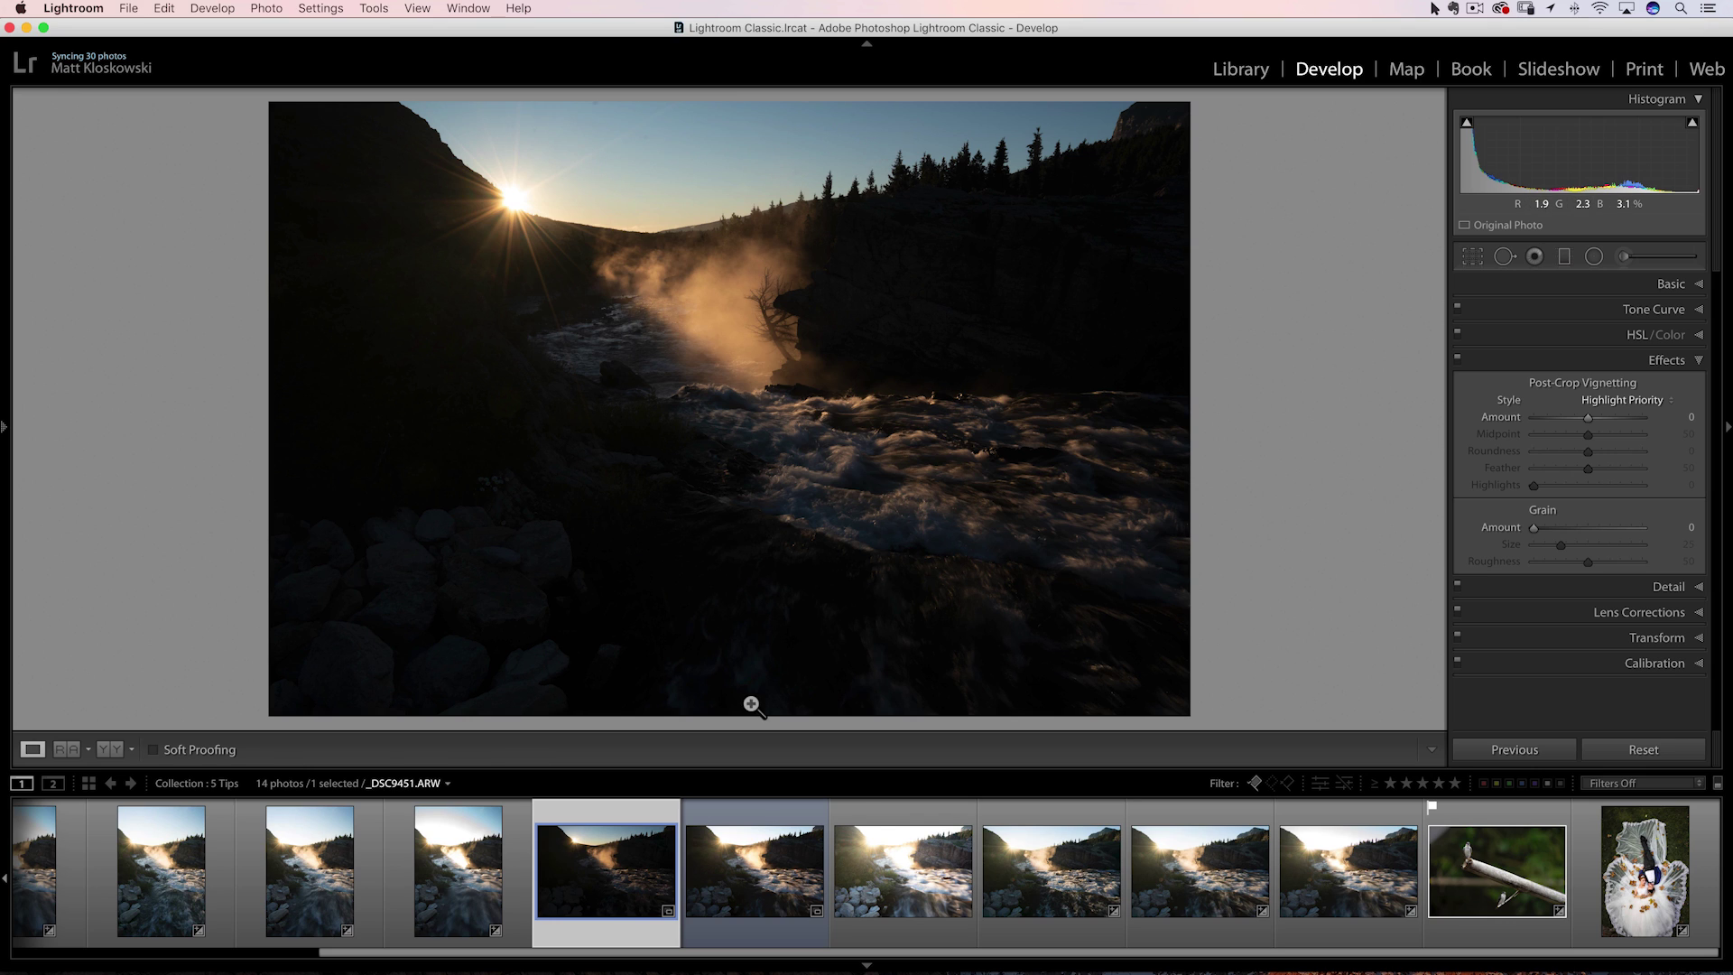
{"action": "left_click", "coordinate": [874, 847]}
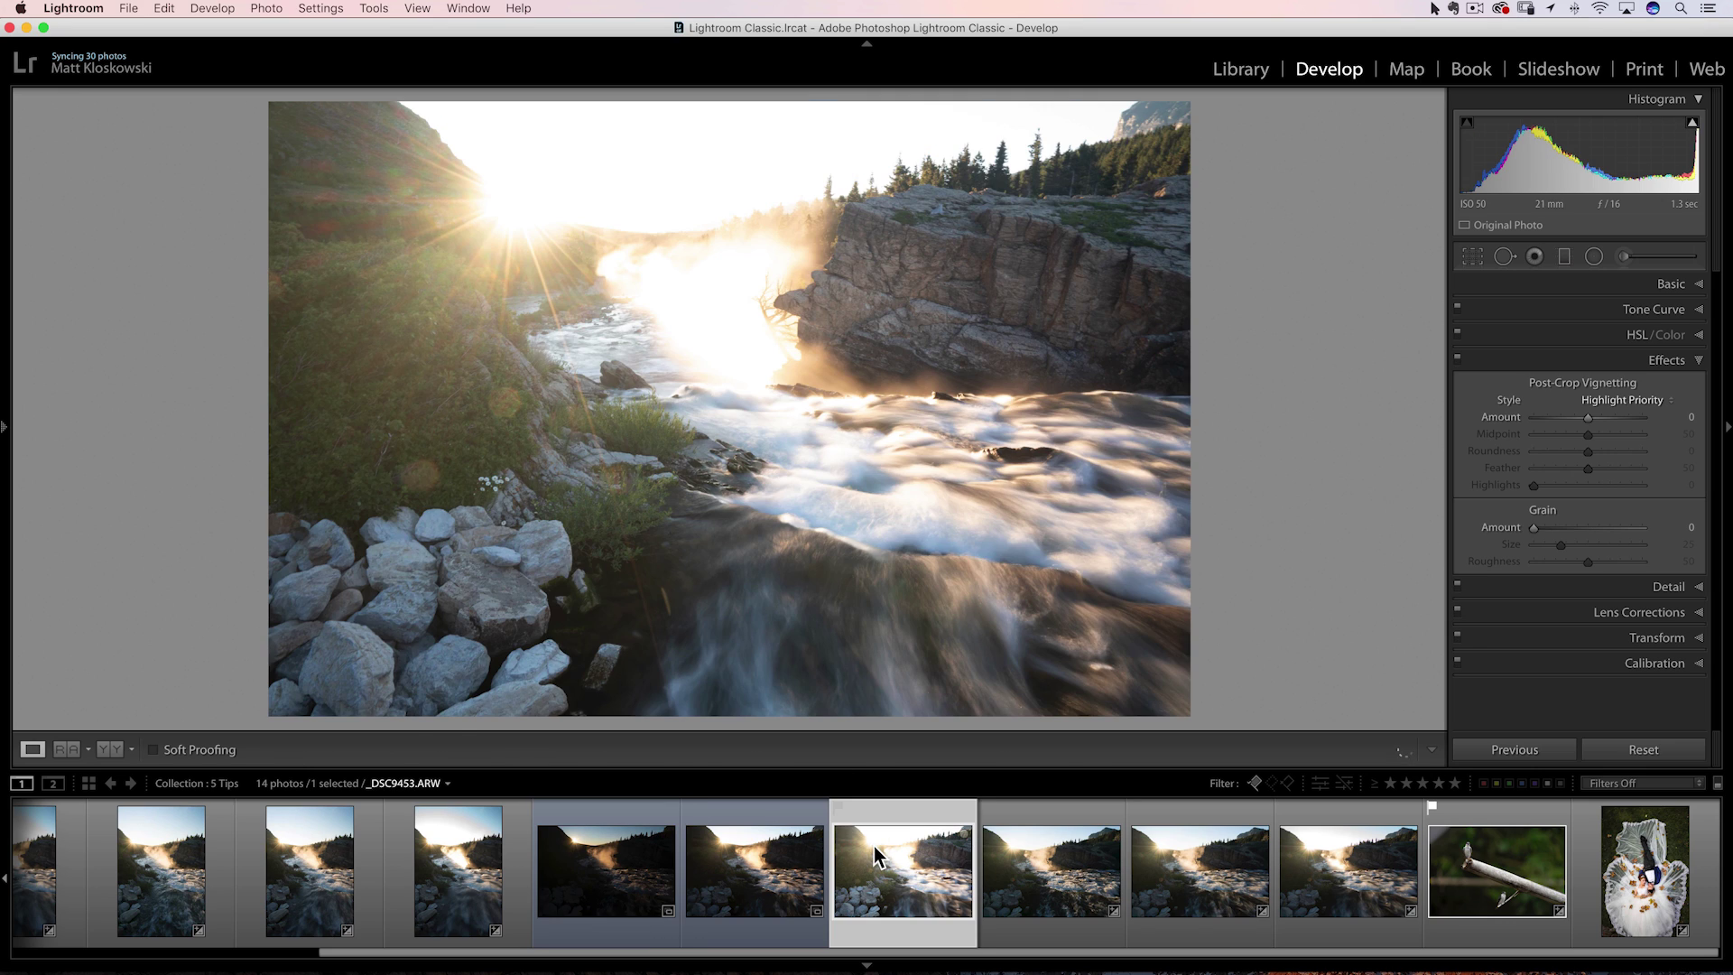
{"action": "left_click", "coordinate": [601, 858]}
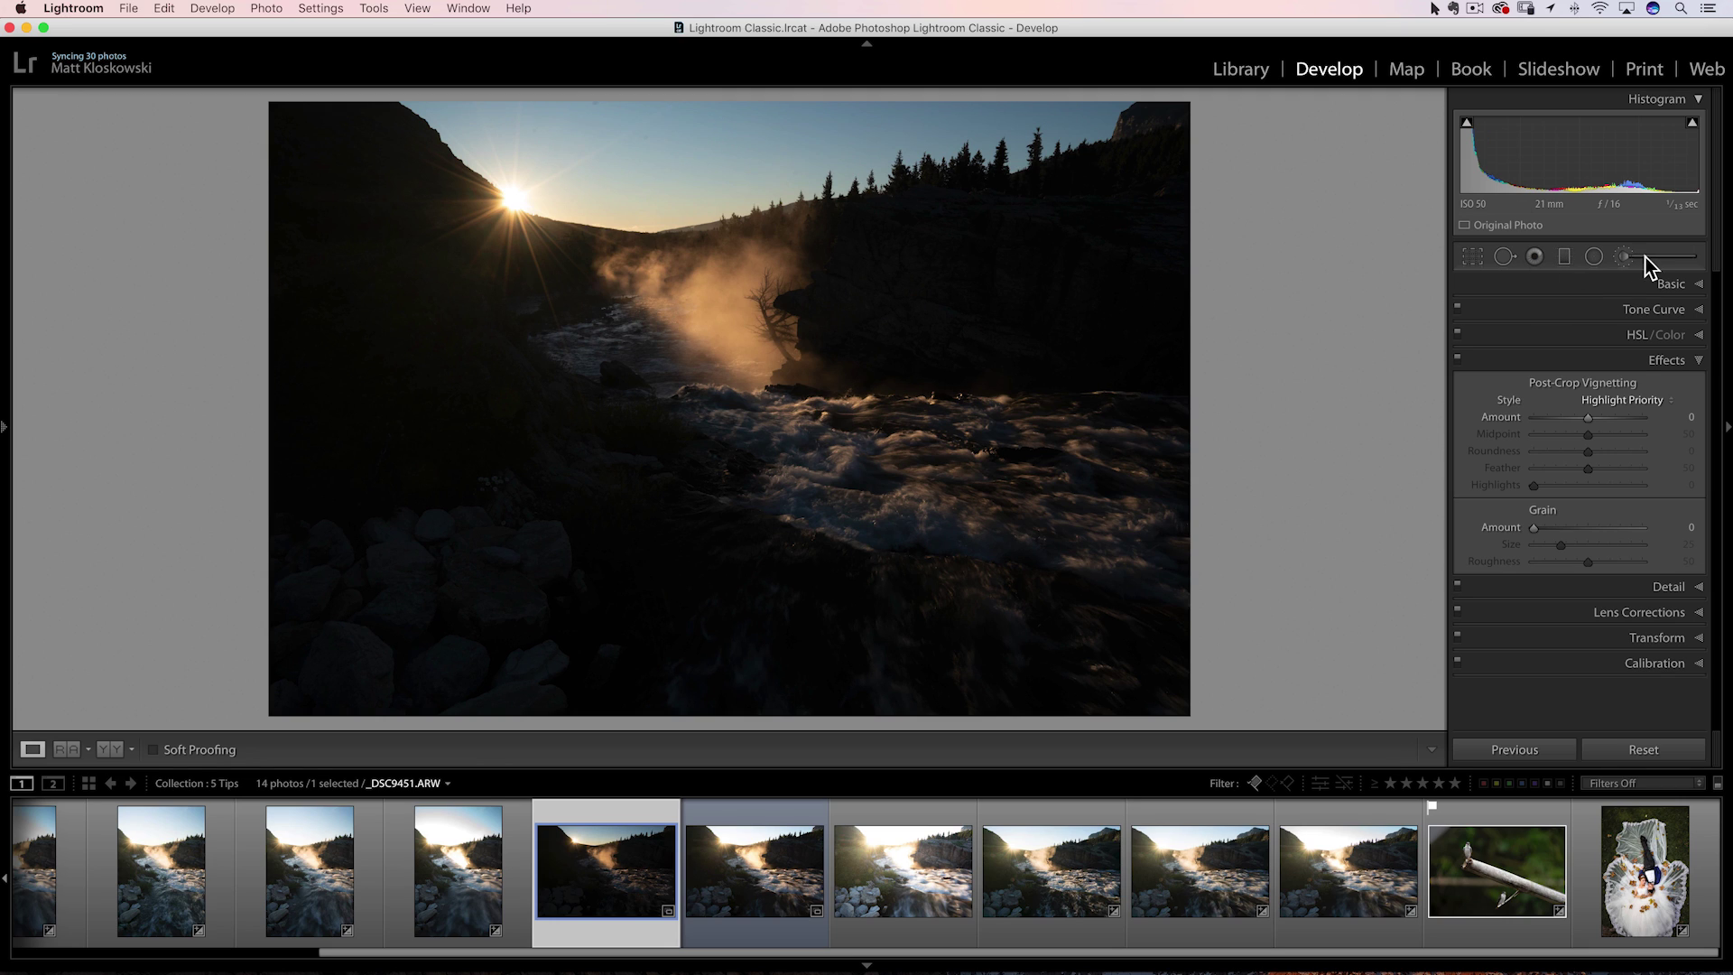
Drag a graduated filter down from the sky with Exposure 1.86, lifted Shadows and Temp 20.
{"action": "left_click", "coordinate": [1563, 258]}
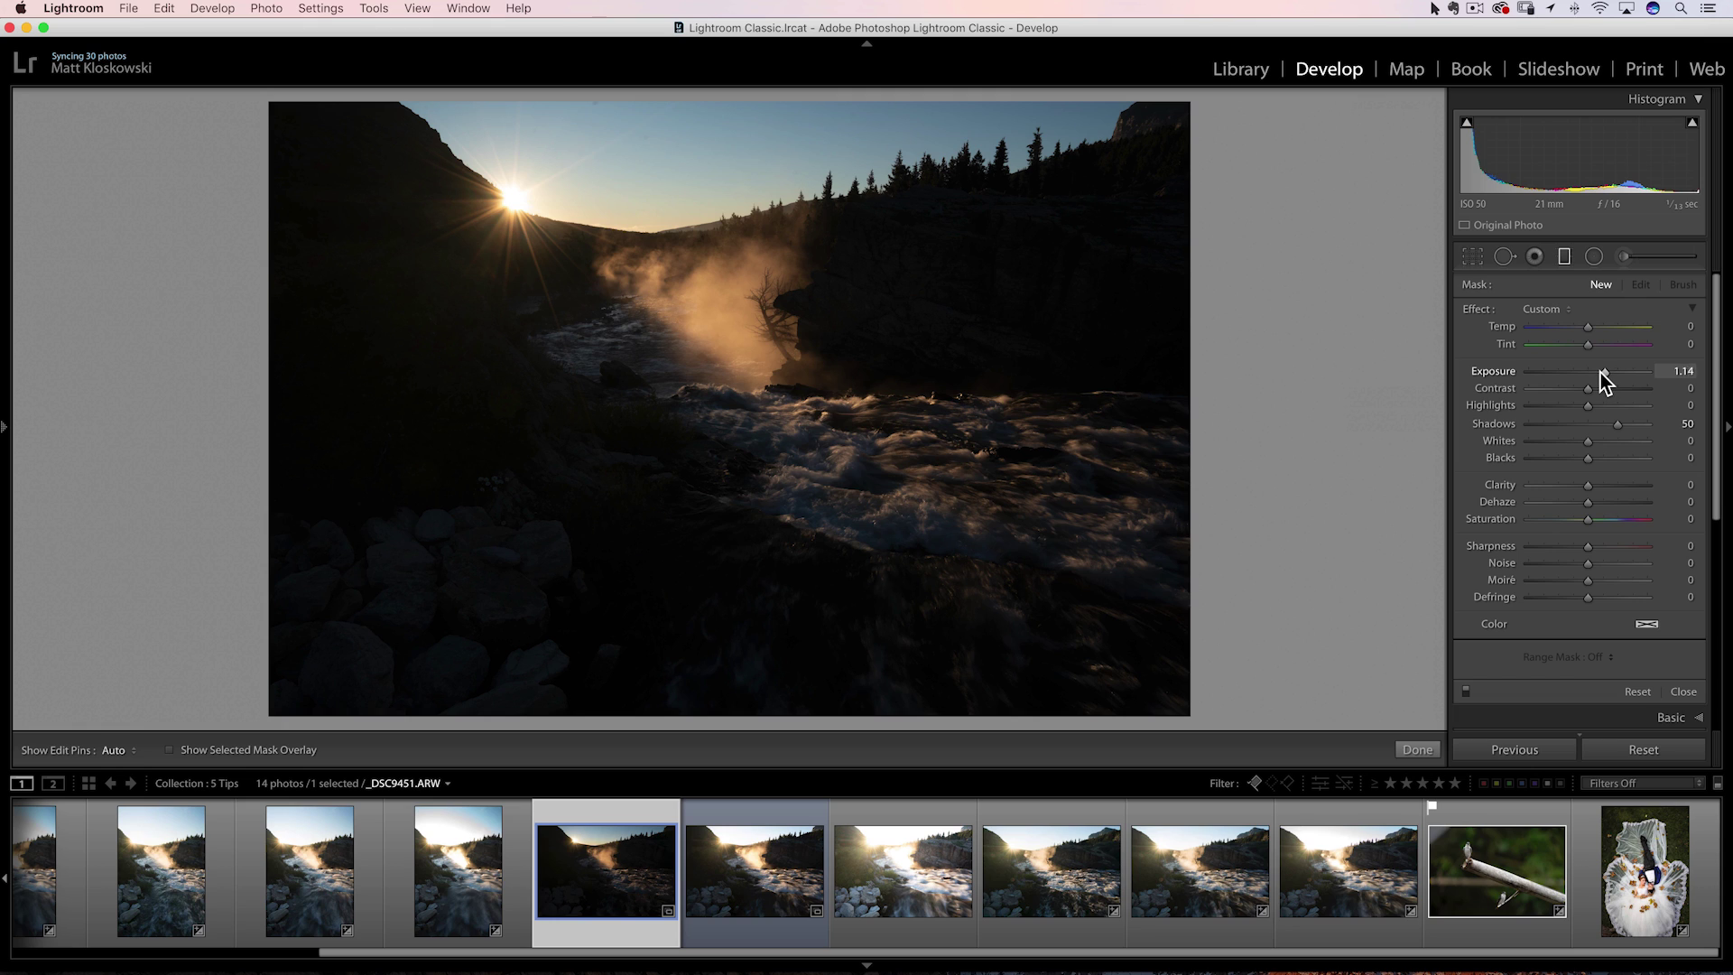
{"action": "left_click_drag", "start_coordinate": [1616, 424], "coordinate": [1621, 424]}
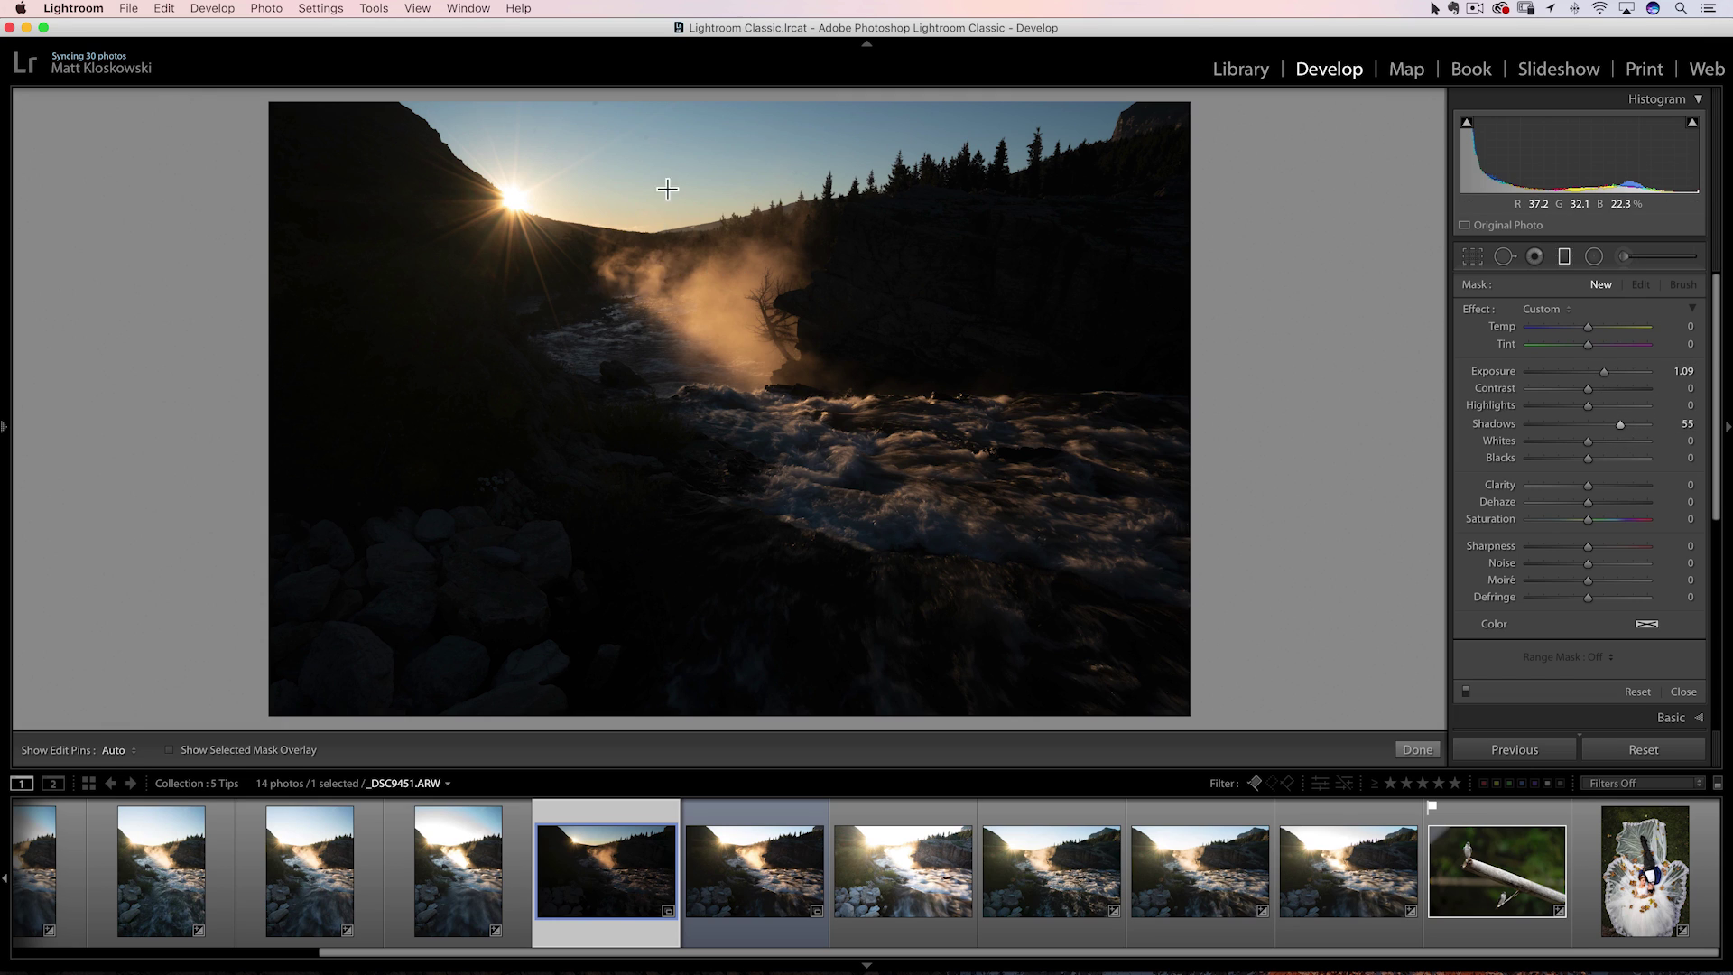
{"action": "left_click_drag", "start_coordinate": [667, 190], "coordinate": [667, 94]}
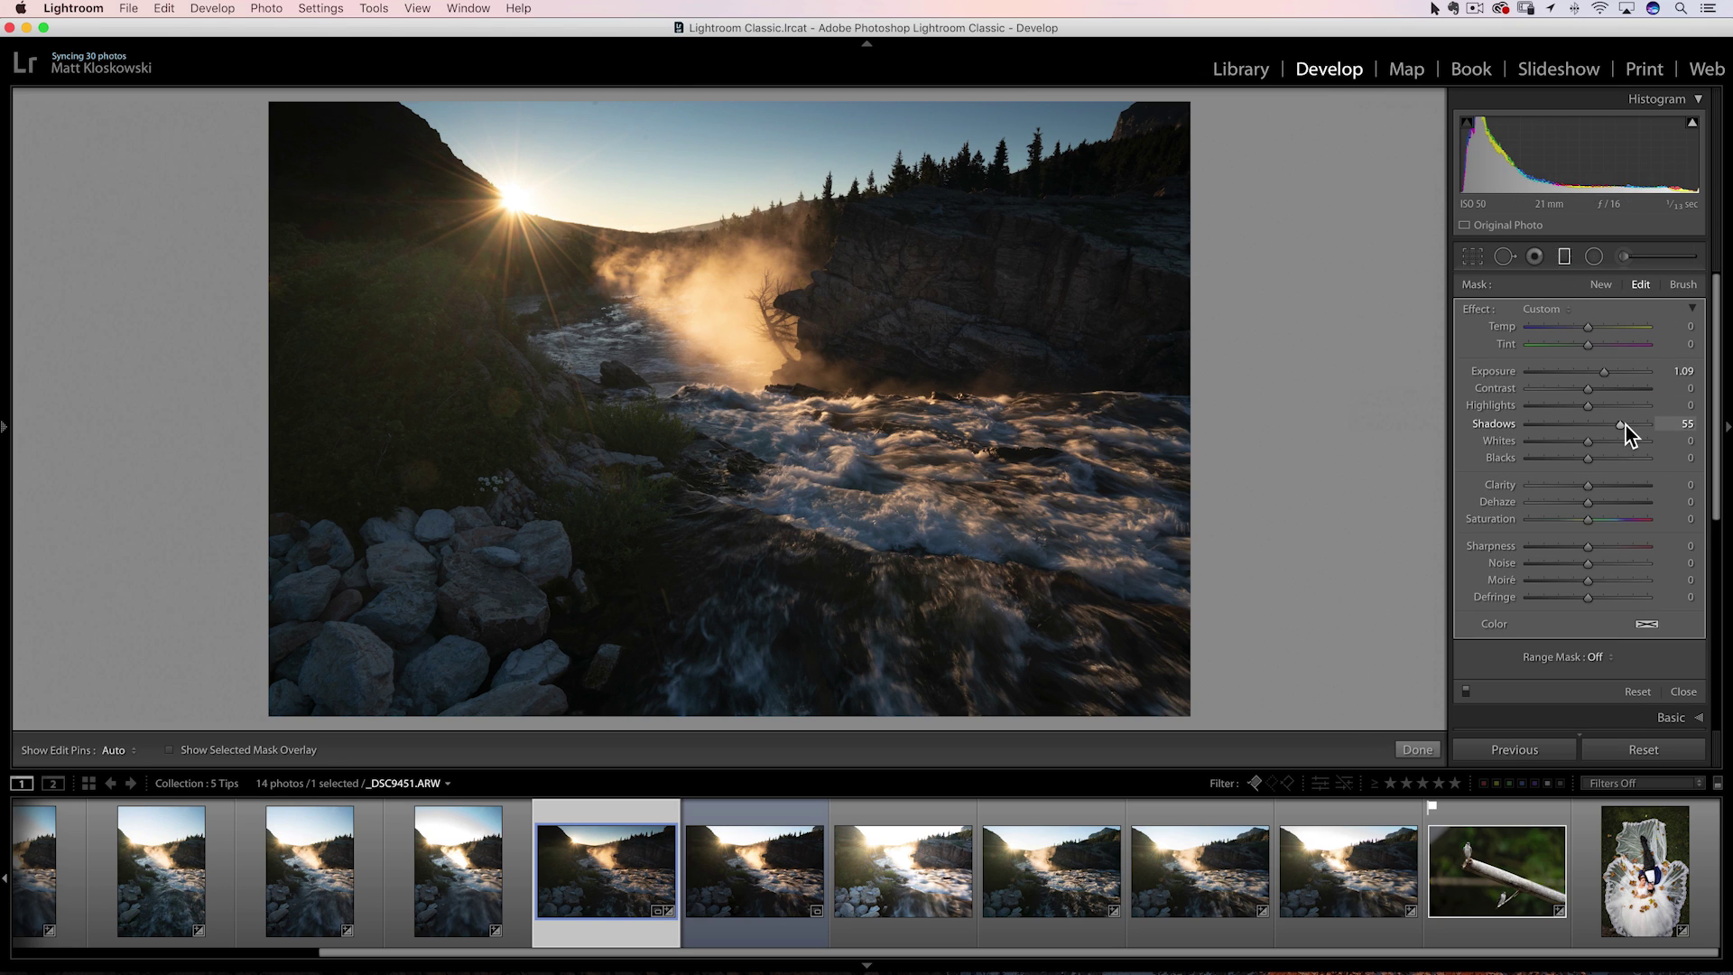
{"action": "left_click_drag", "start_coordinate": [1626, 425], "coordinate": [1632, 426]}
{"action": "left_click_drag", "start_coordinate": [1612, 367], "coordinate": [1621, 371]}
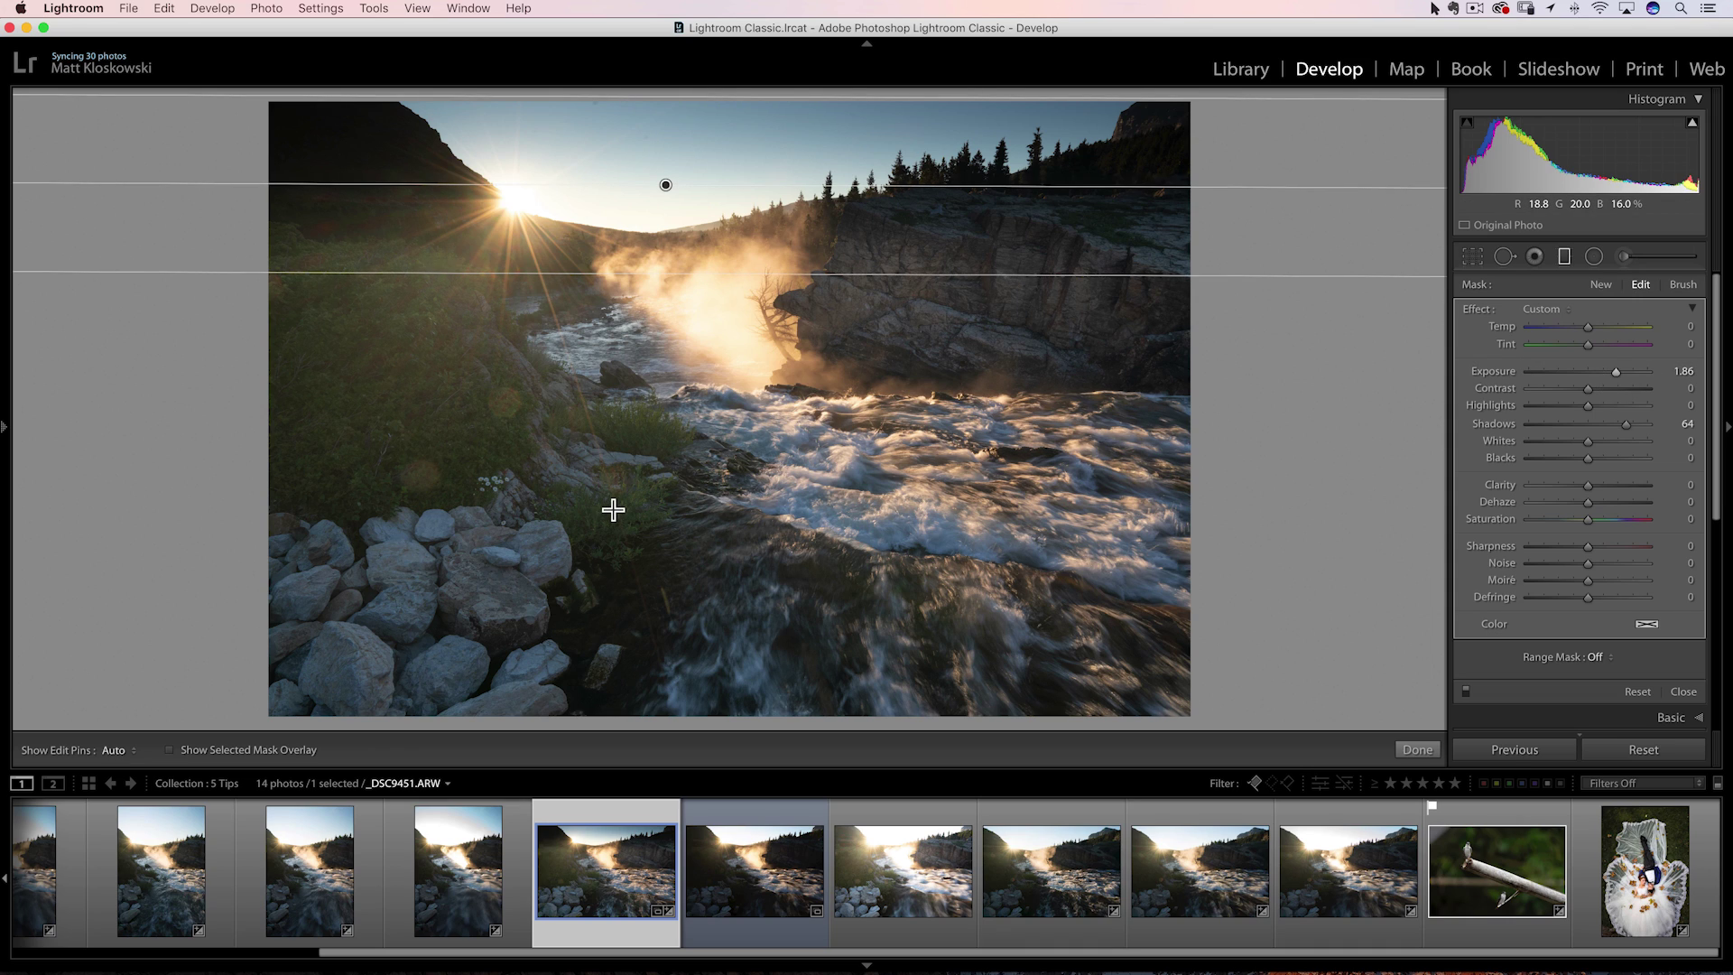
{"action": "left_click", "coordinate": [1603, 328]}
Fine-tune the filter to Temp 20 and Shadows 53, then open waterfall frame _DSC9452.
{"action": "left_click_drag", "start_coordinate": [1602, 328], "coordinate": [1600, 325]}
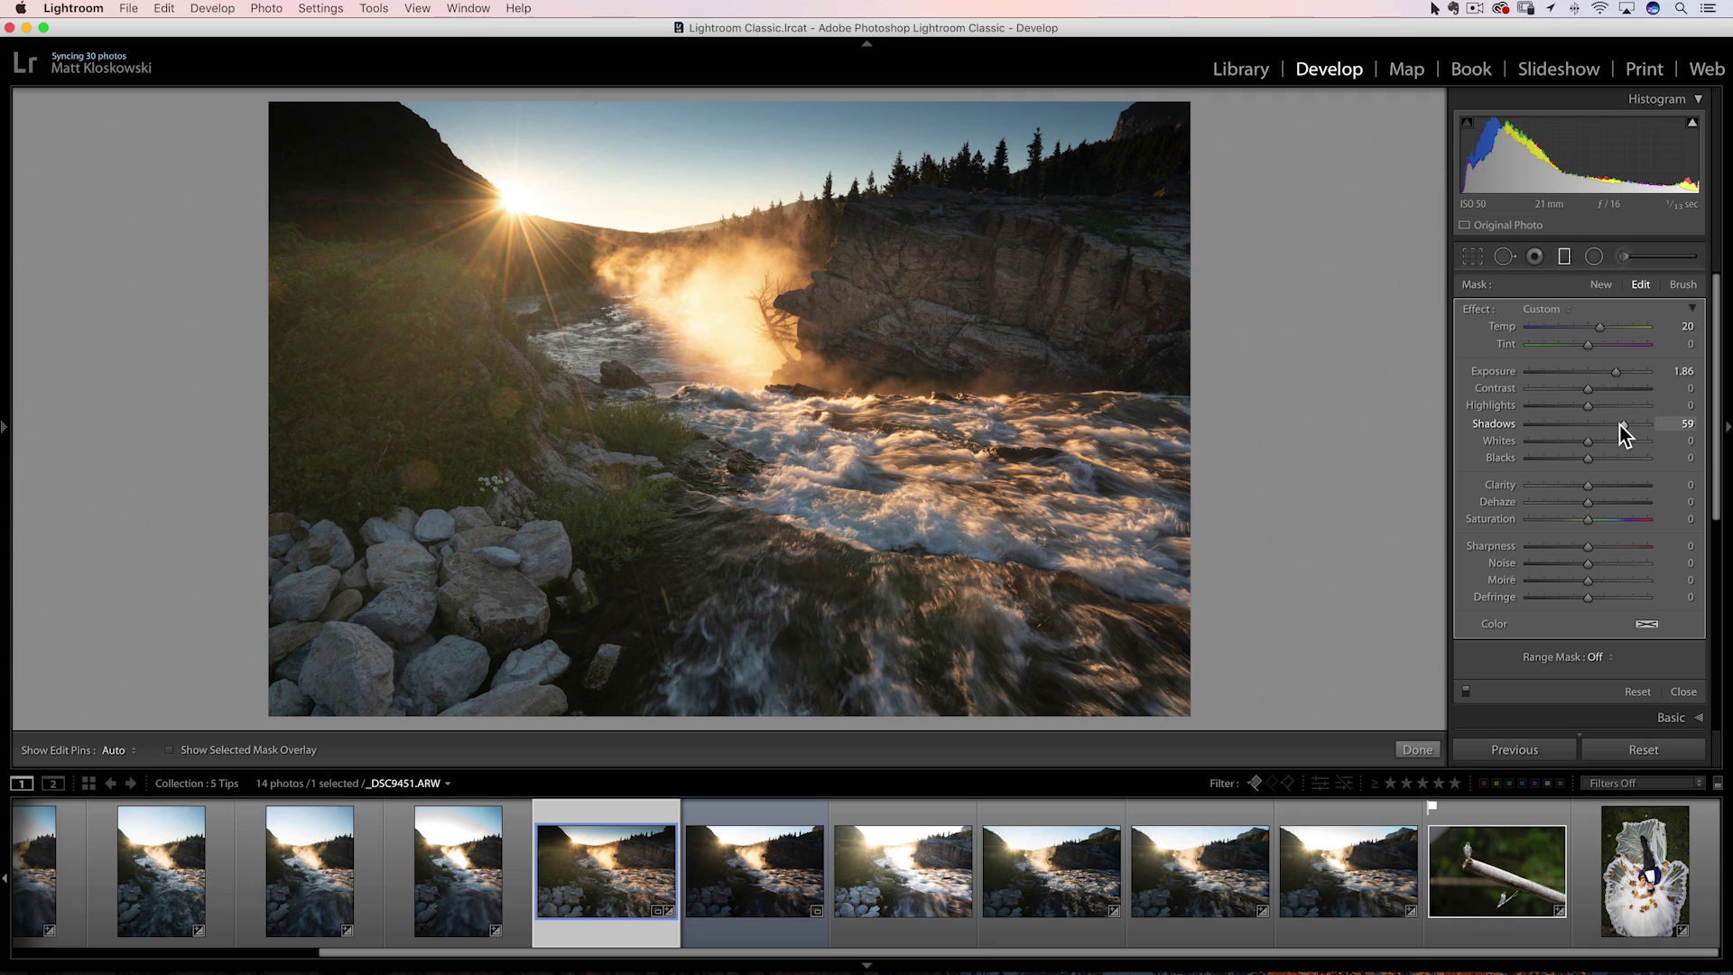
{"action": "left_click_drag", "start_coordinate": [1619, 425], "coordinate": [1619, 425]}
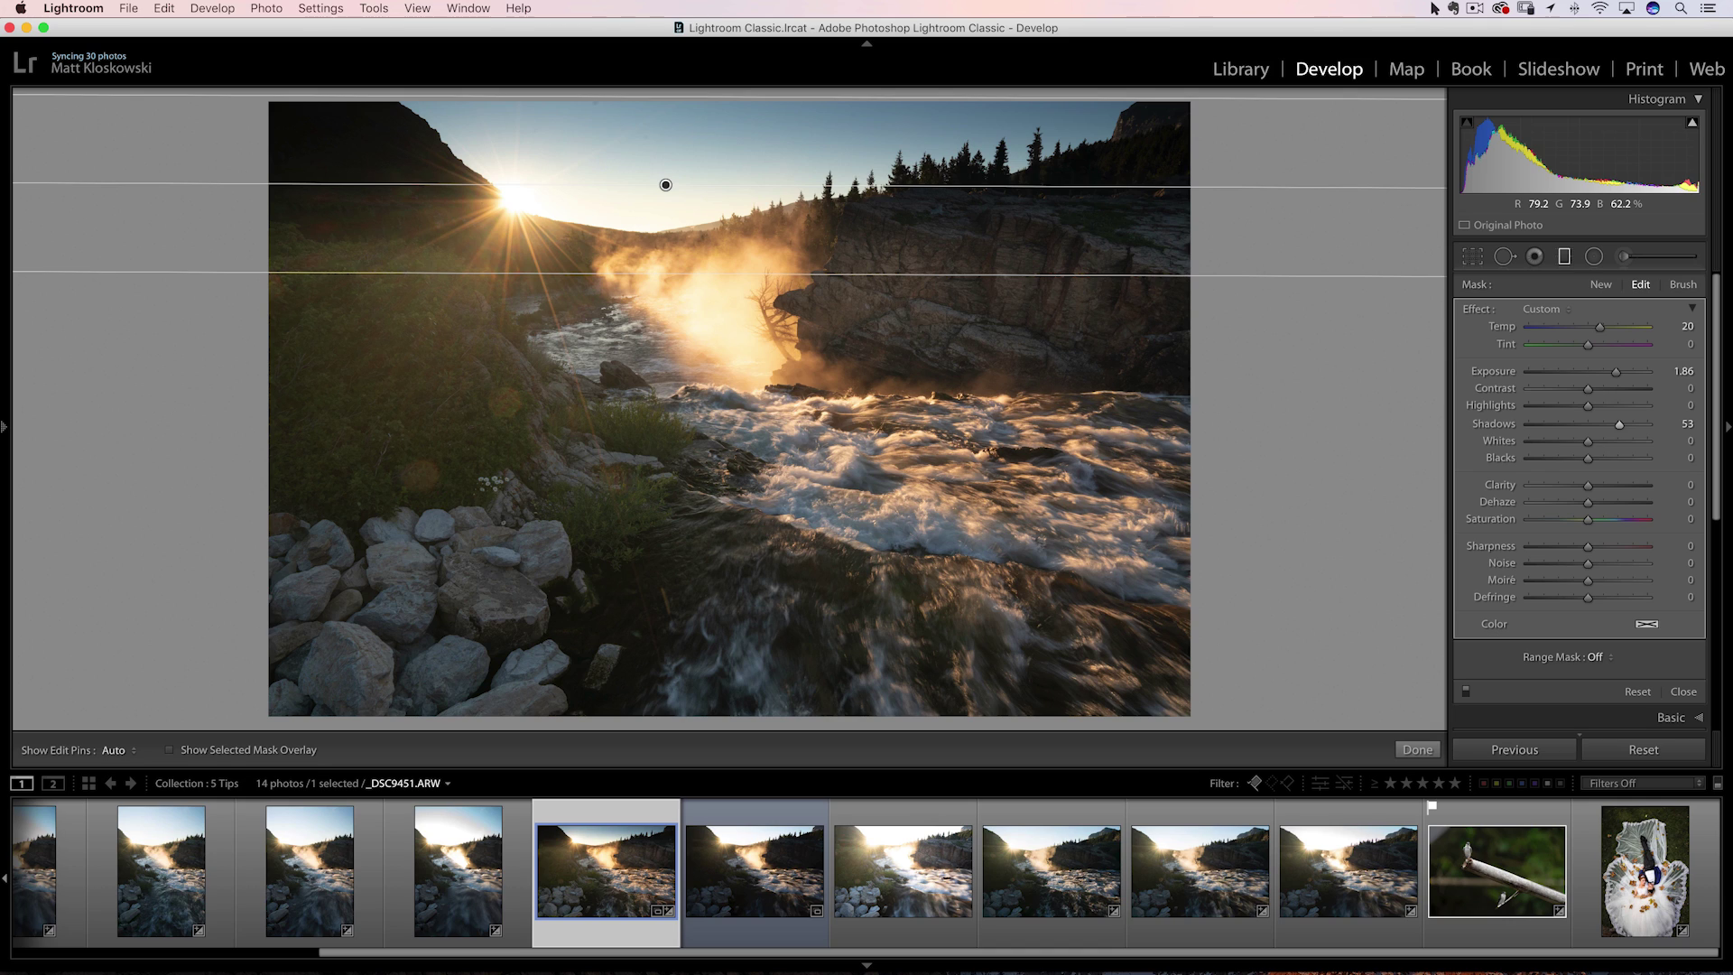
{"action": "left_click", "coordinate": [740, 874]}
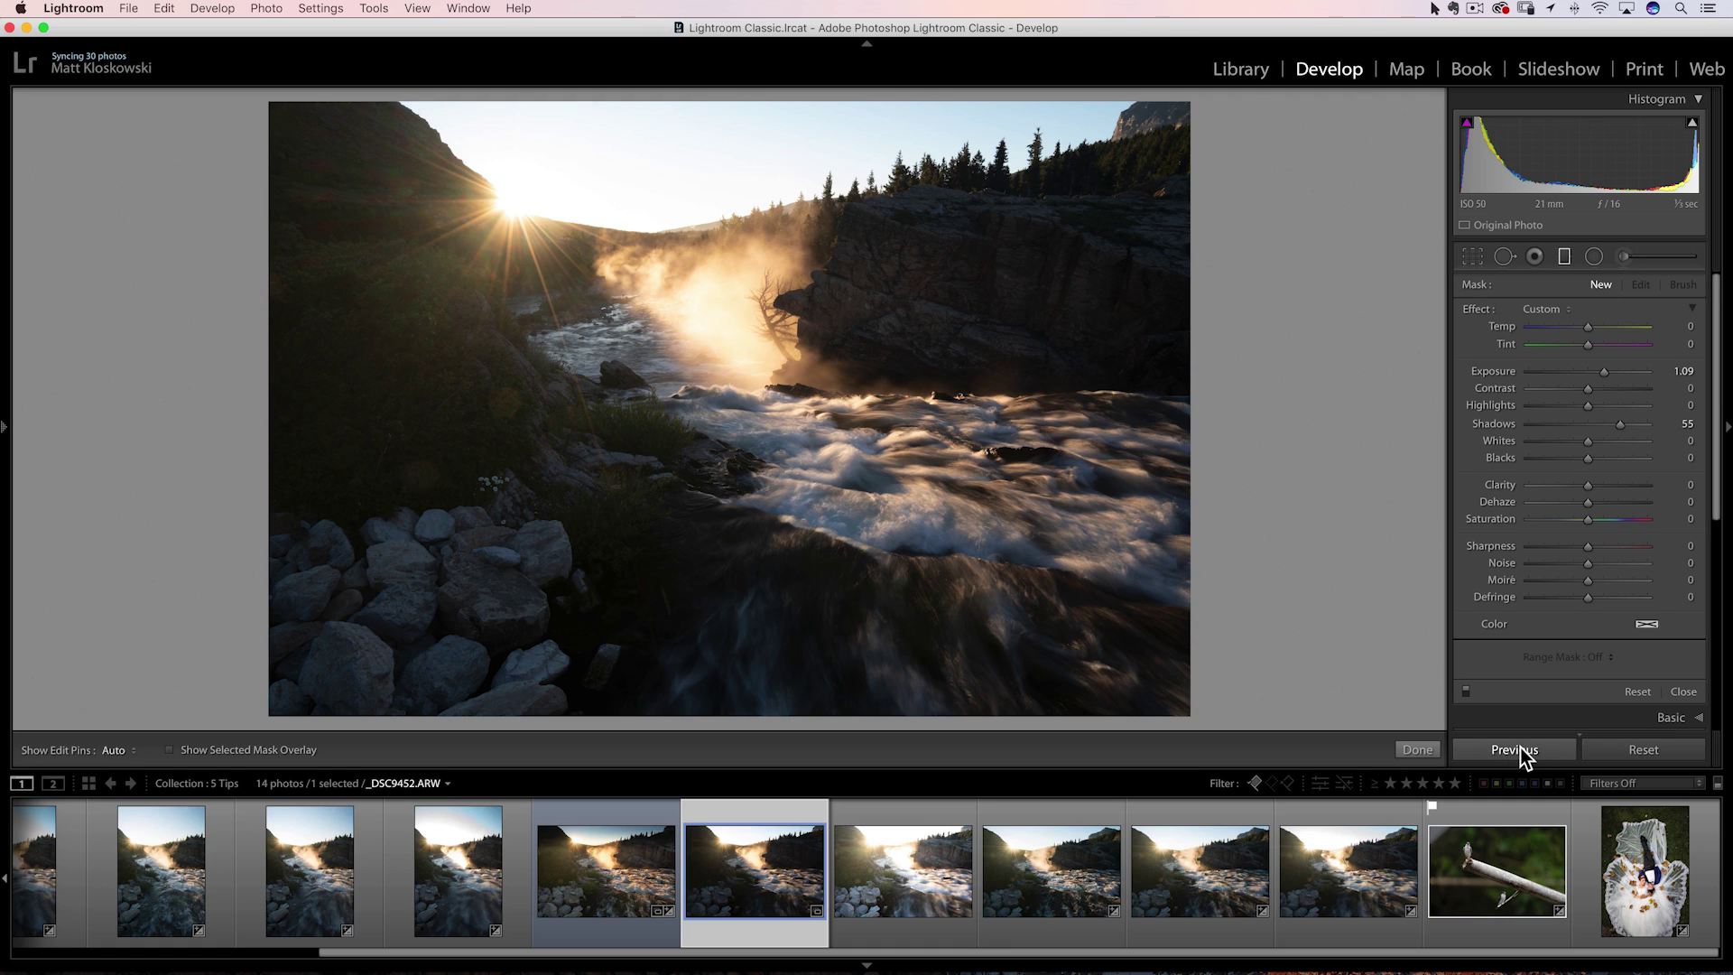
Paste the previous filter onto _DSC9452 and scale it down to Temp 7, Exposure 0.48, Shadows 18.
{"action": "left_click", "coordinate": [1517, 748]}
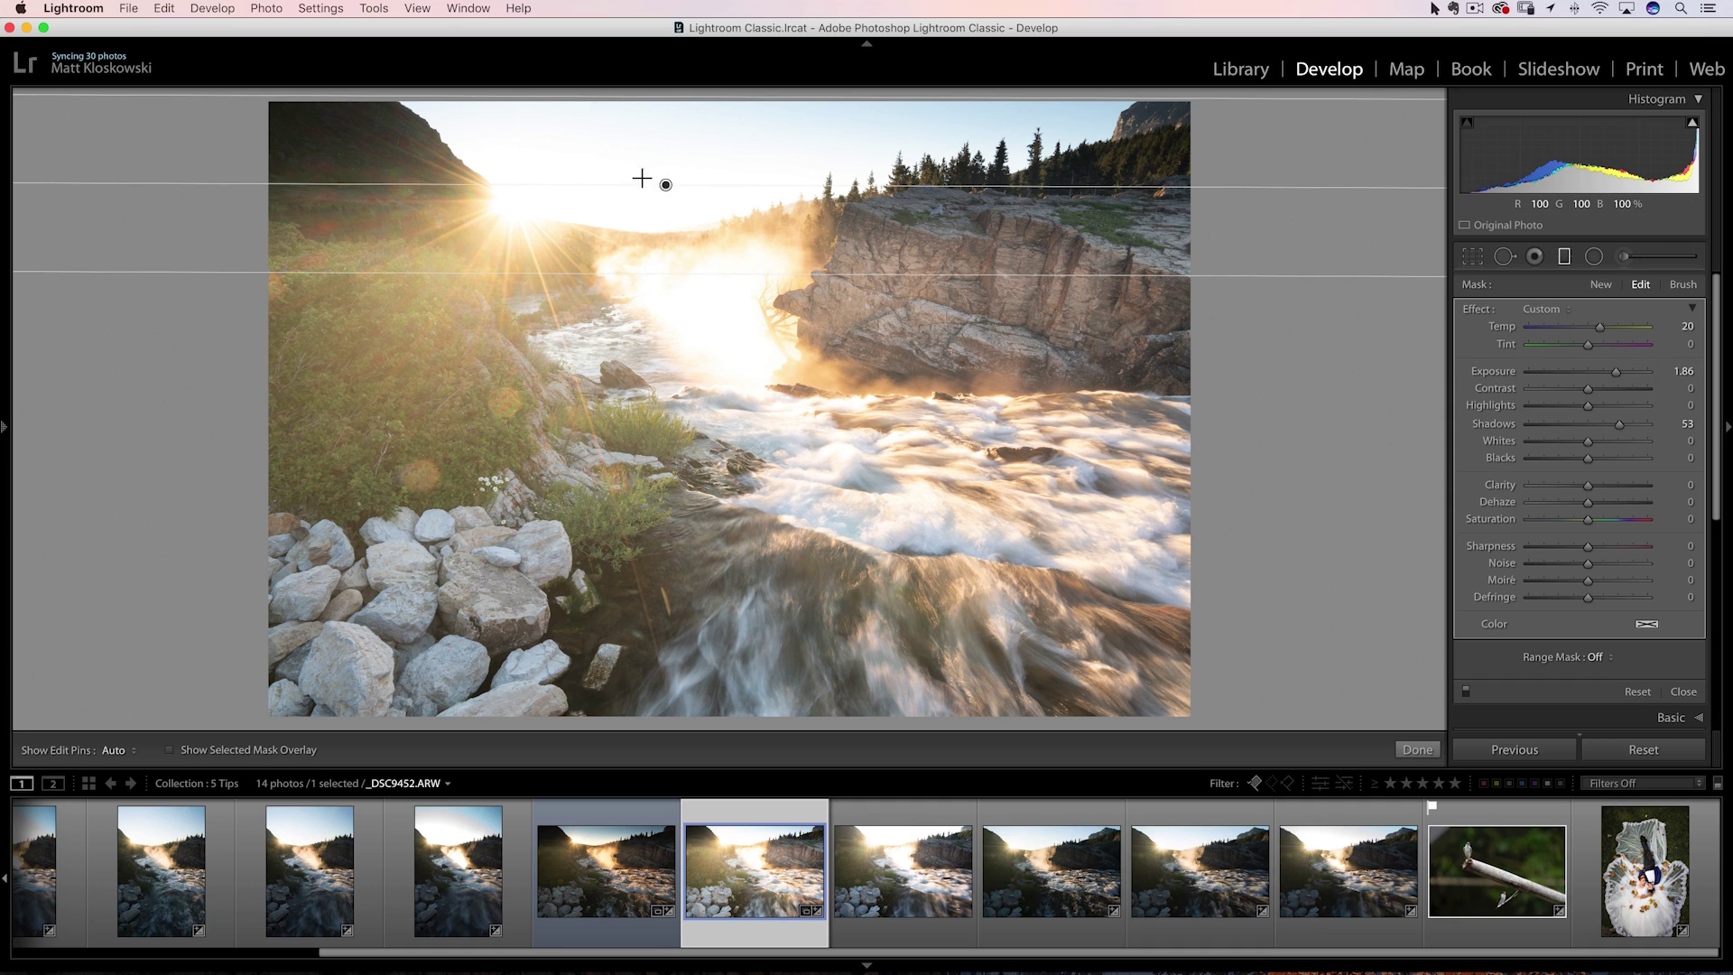
{"action": "key", "text": "alt"}
{"action": "key", "text": "alt"}
{"action": "left_click_drag", "start_coordinate": [664, 184], "coordinate": [612, 184]}
{"action": "left_click_drag", "start_coordinate": [1619, 371], "coordinate": [1612, 372]}
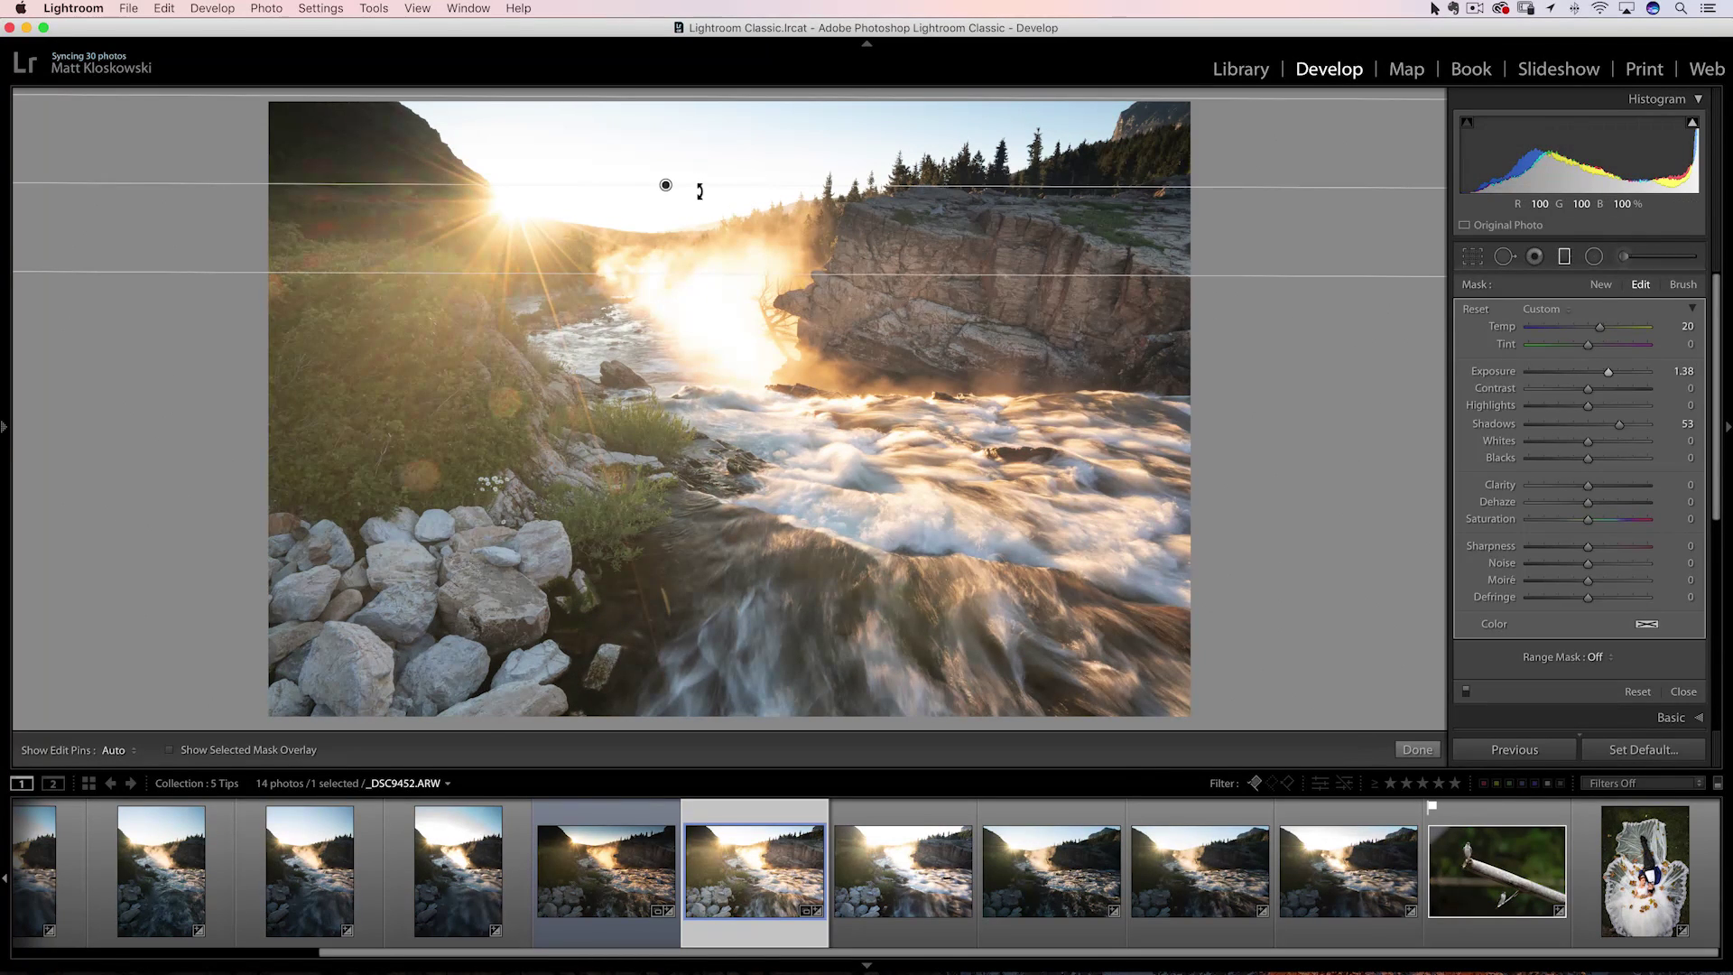
{"action": "left_click_drag", "start_coordinate": [665, 184], "coordinate": [580, 183]}
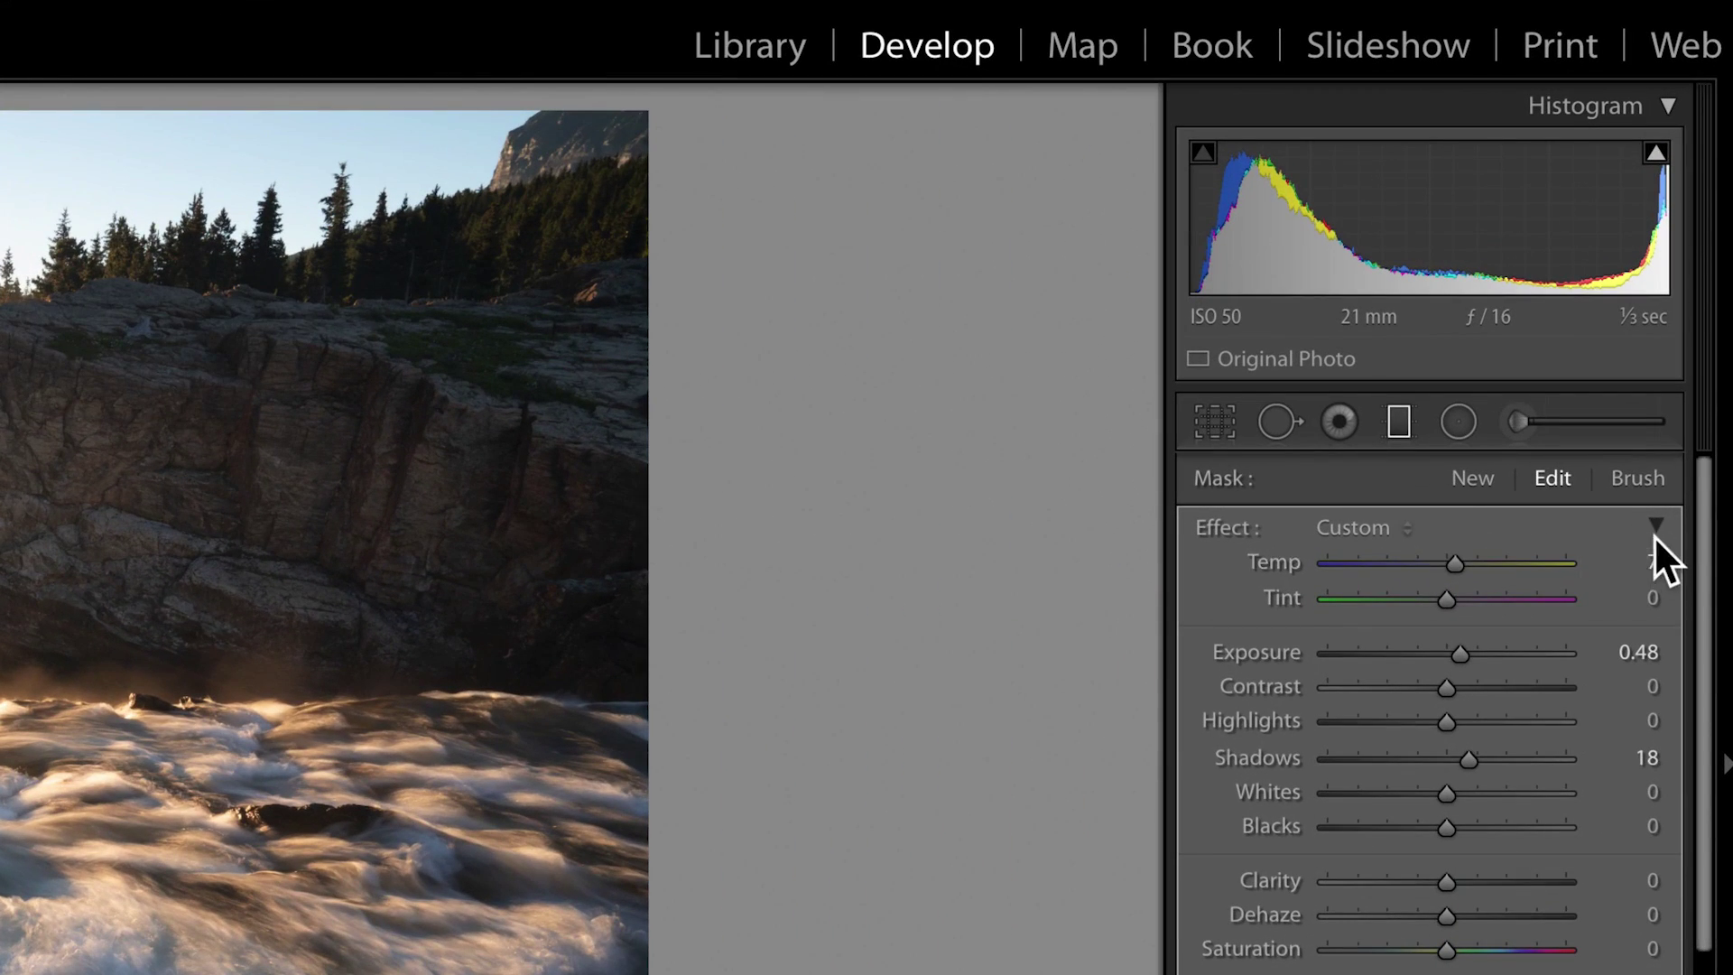
Collapse the filter sliders into a single Amount control and set it to 25.
{"action": "left_click", "coordinate": [1655, 528]}
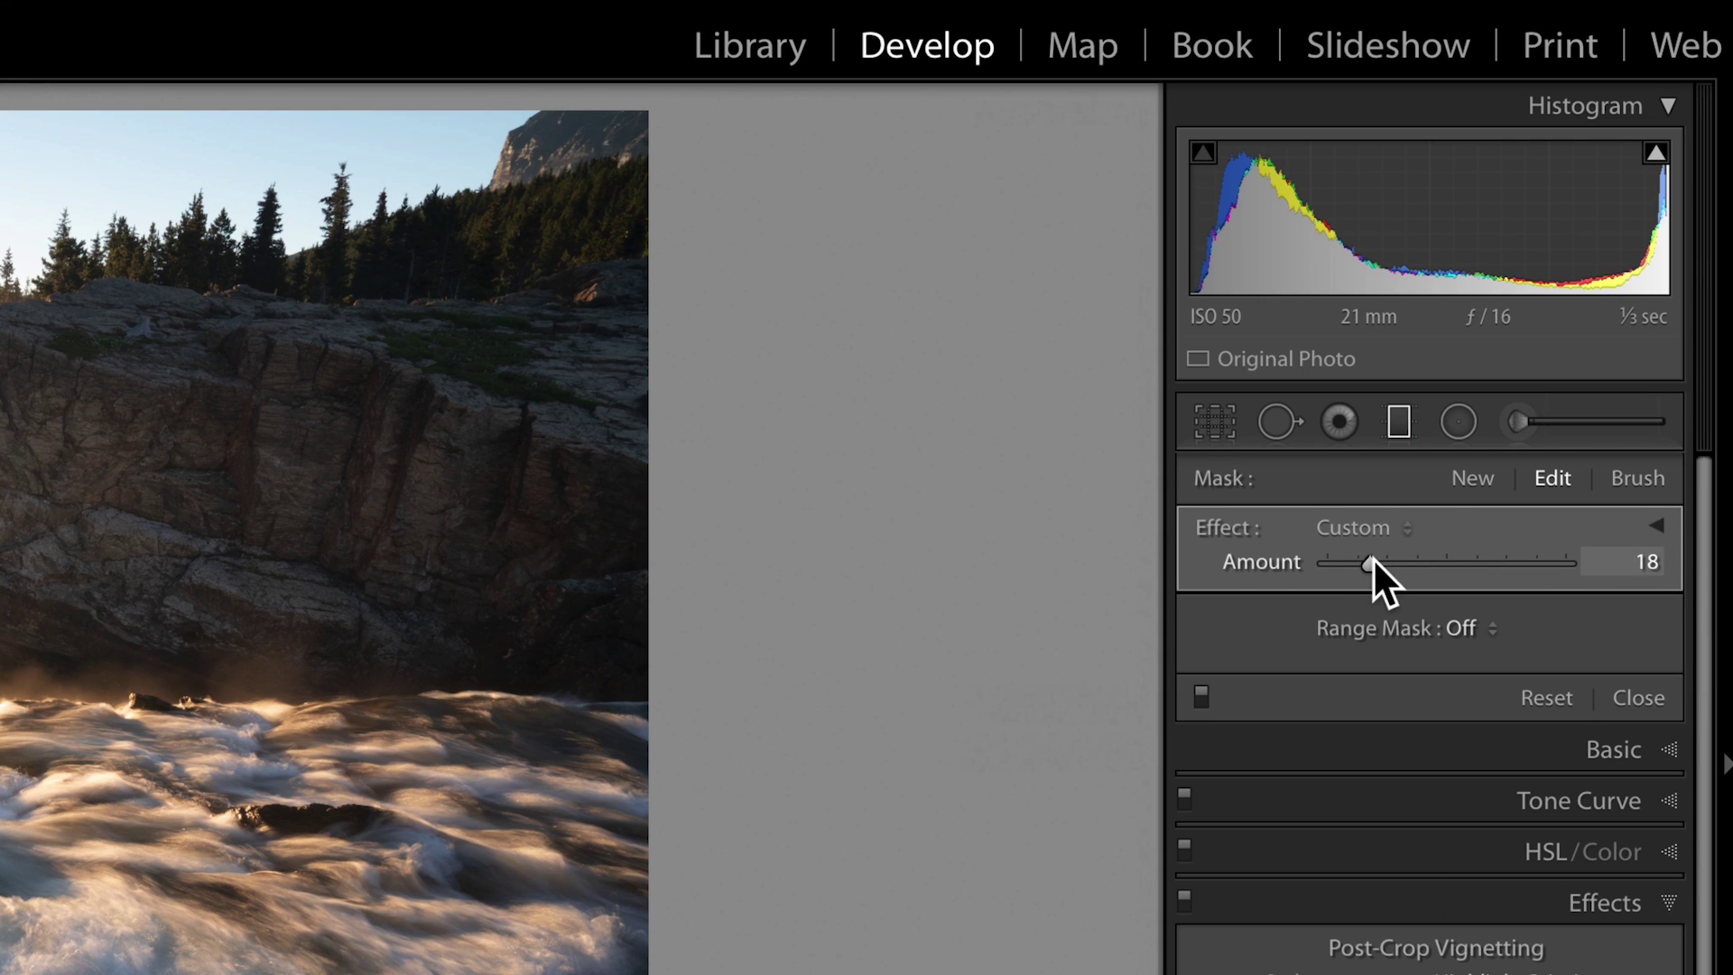
{"action": "mouse_move", "coordinate": [1371, 560]}
{"action": "left_mouse_down"}
{"action": "mouse_move", "coordinate": [1482, 560]}
{"action": "mouse_move", "coordinate": [1376, 561]}
{"action": "left_mouse_up"}
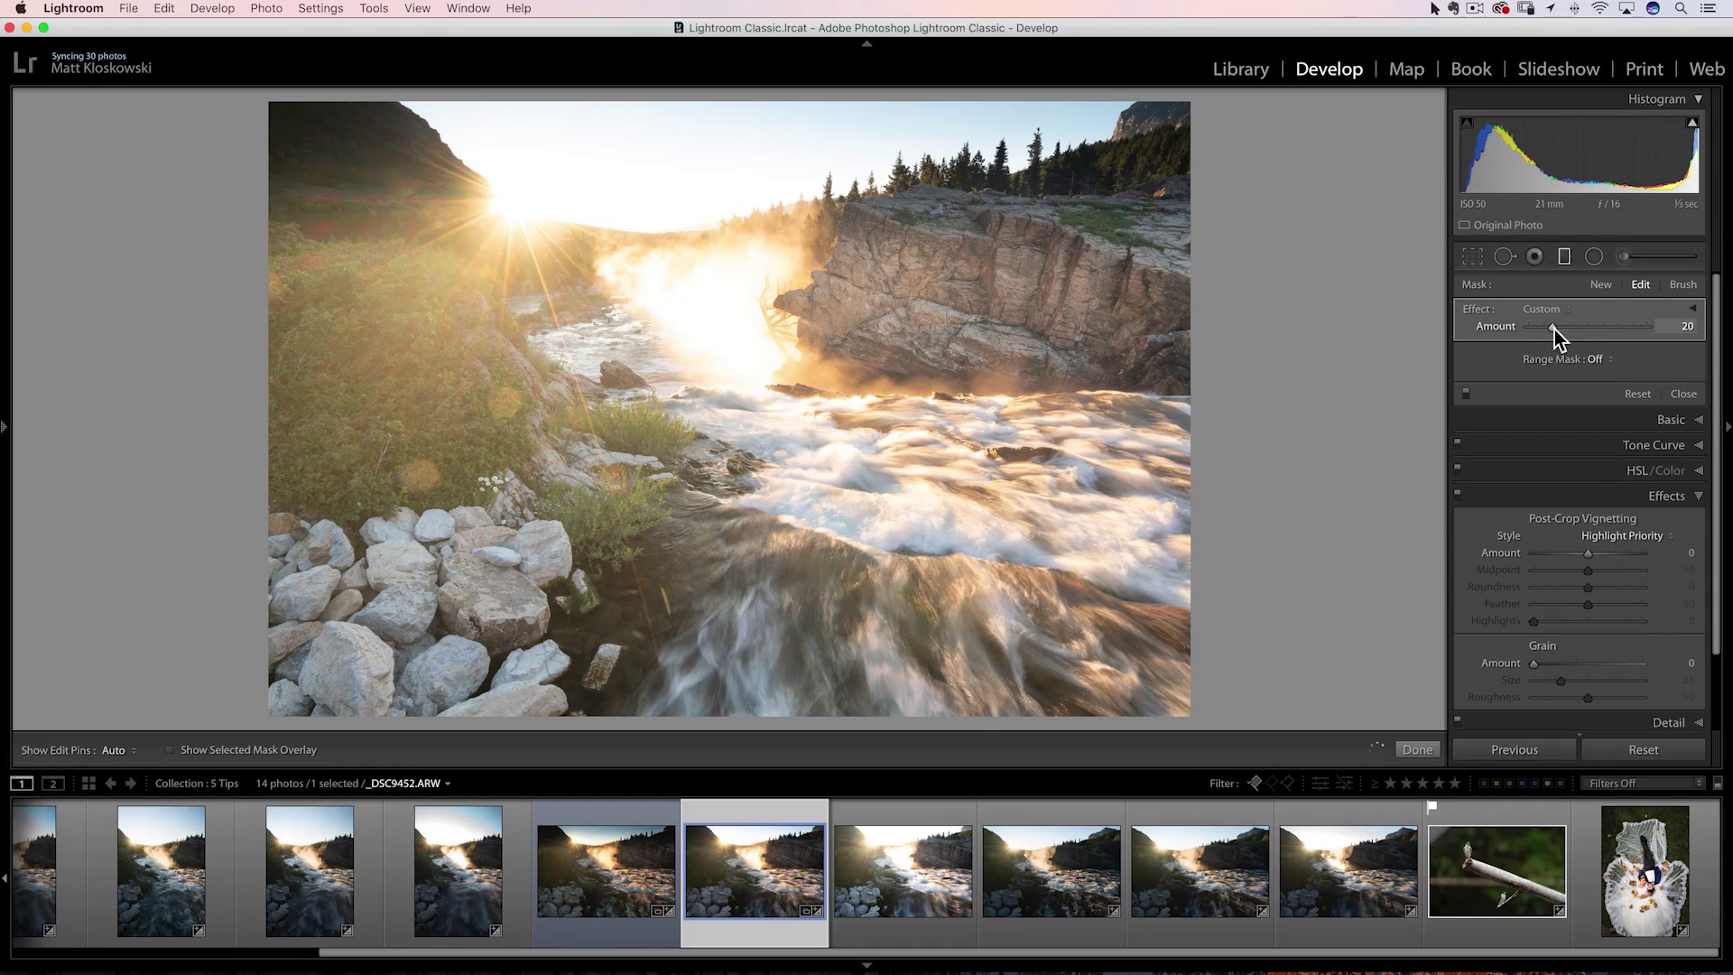
{"action": "mouse_move", "coordinate": [1554, 329]}
{"action": "left_mouse_down"}
{"action": "mouse_move", "coordinate": [1605, 332]}
{"action": "mouse_move", "coordinate": [1527, 337]}
{"action": "mouse_move", "coordinate": [1561, 328]}
{"action": "left_mouse_up"}
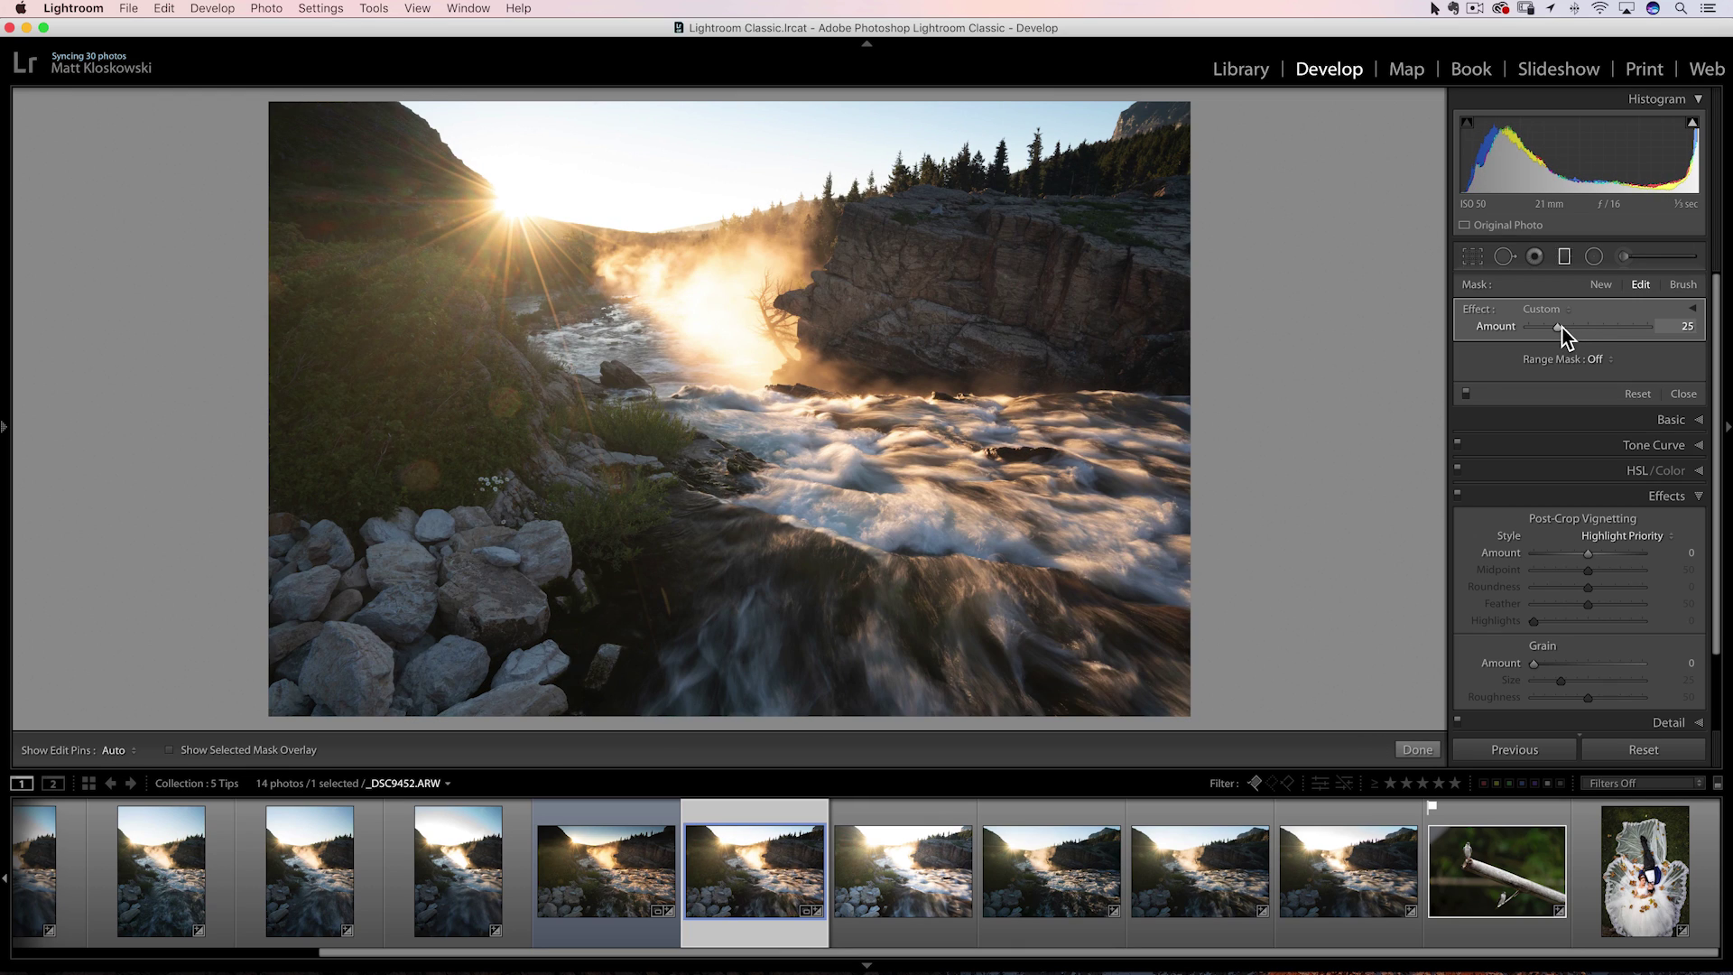
Toggle the Effect triangle to bring back the filter's individual Temp, Exposure and Shadows sliders.
{"action": "left_click", "coordinate": [1692, 309]}
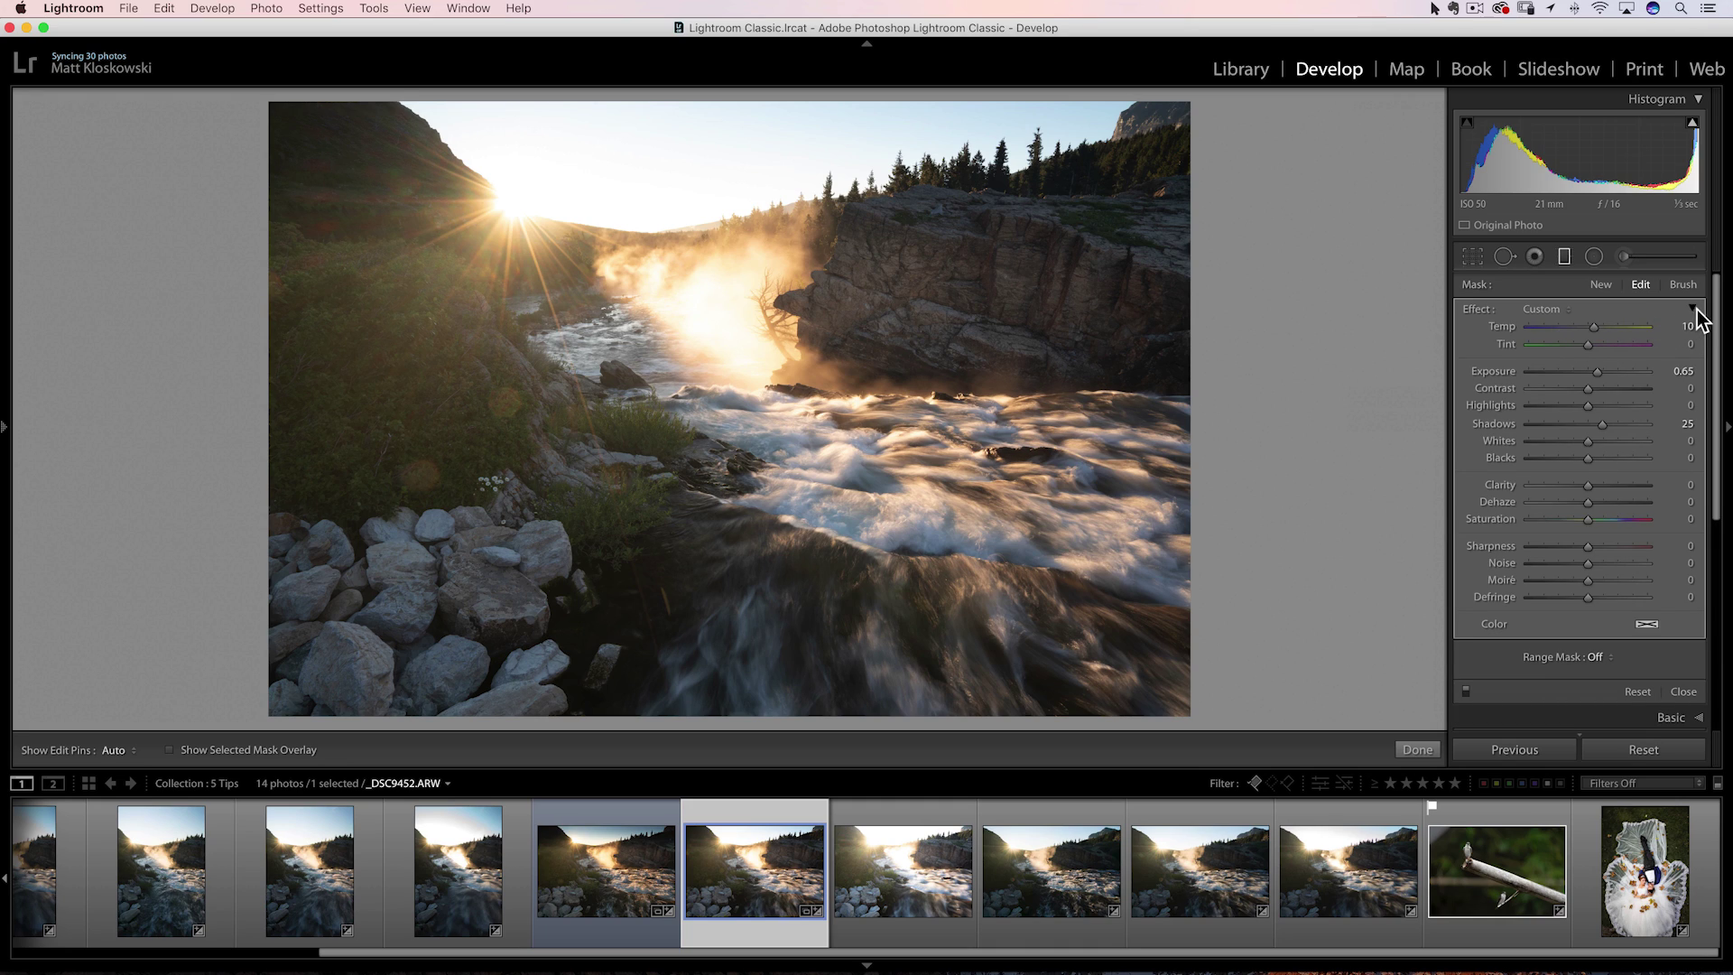
{"action": "left_click", "coordinate": [1692, 308]}
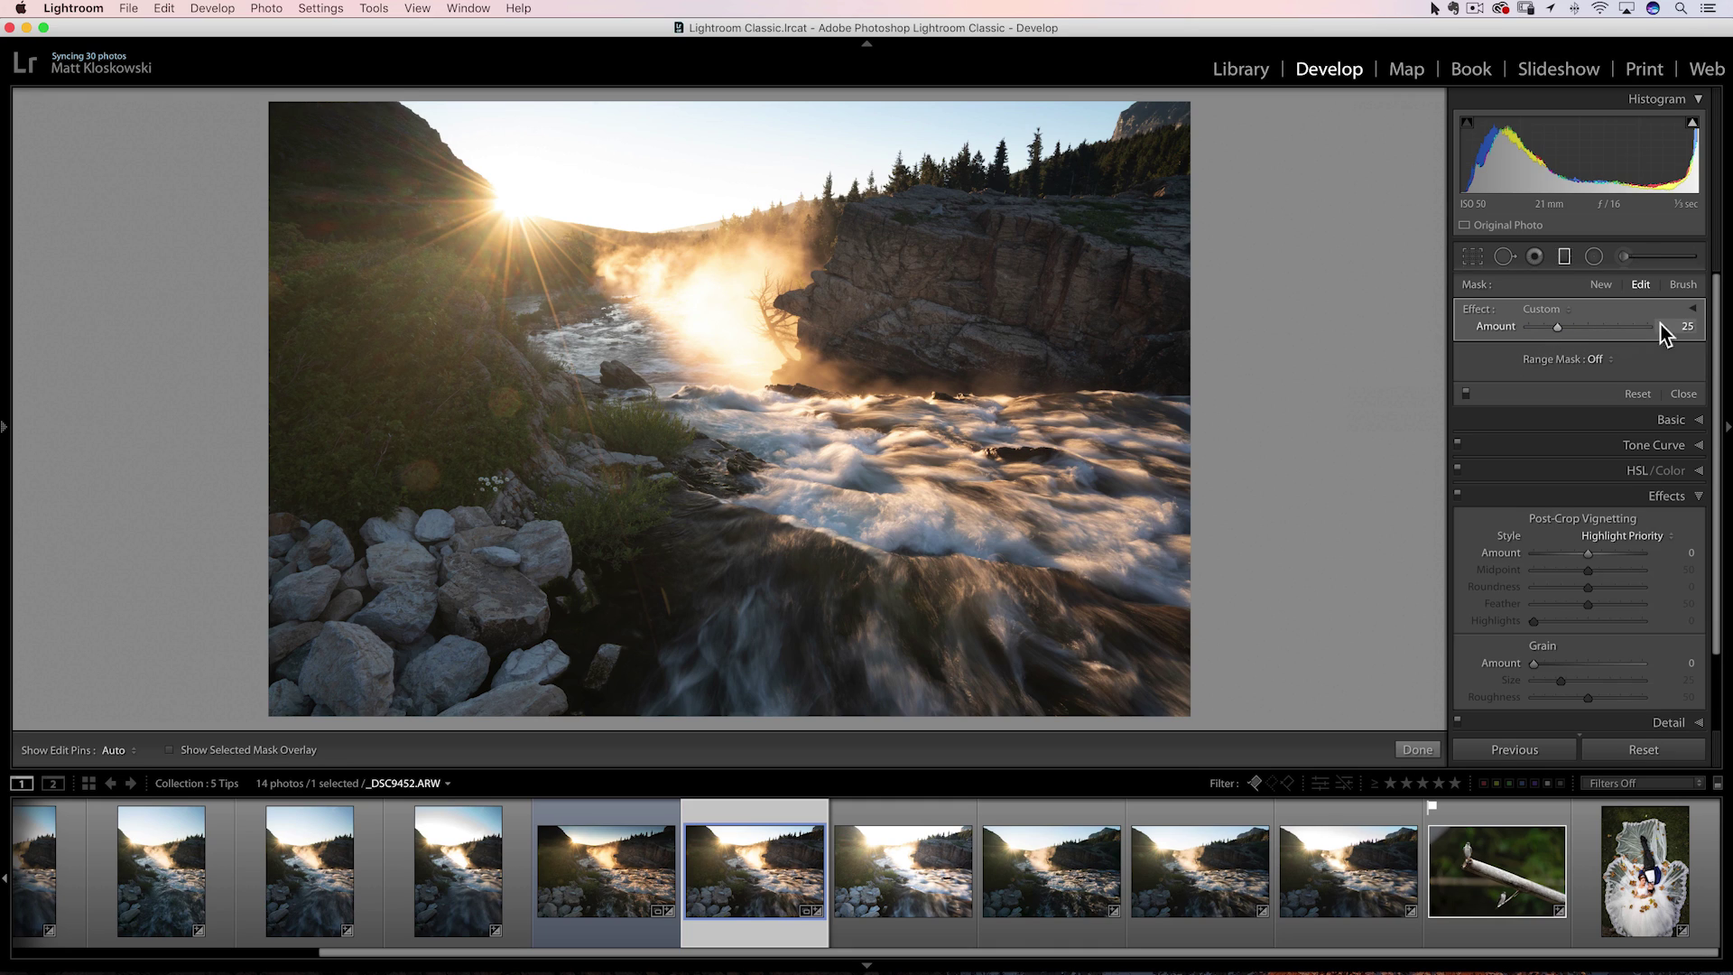
{"action": "left_click", "coordinate": [1693, 309]}
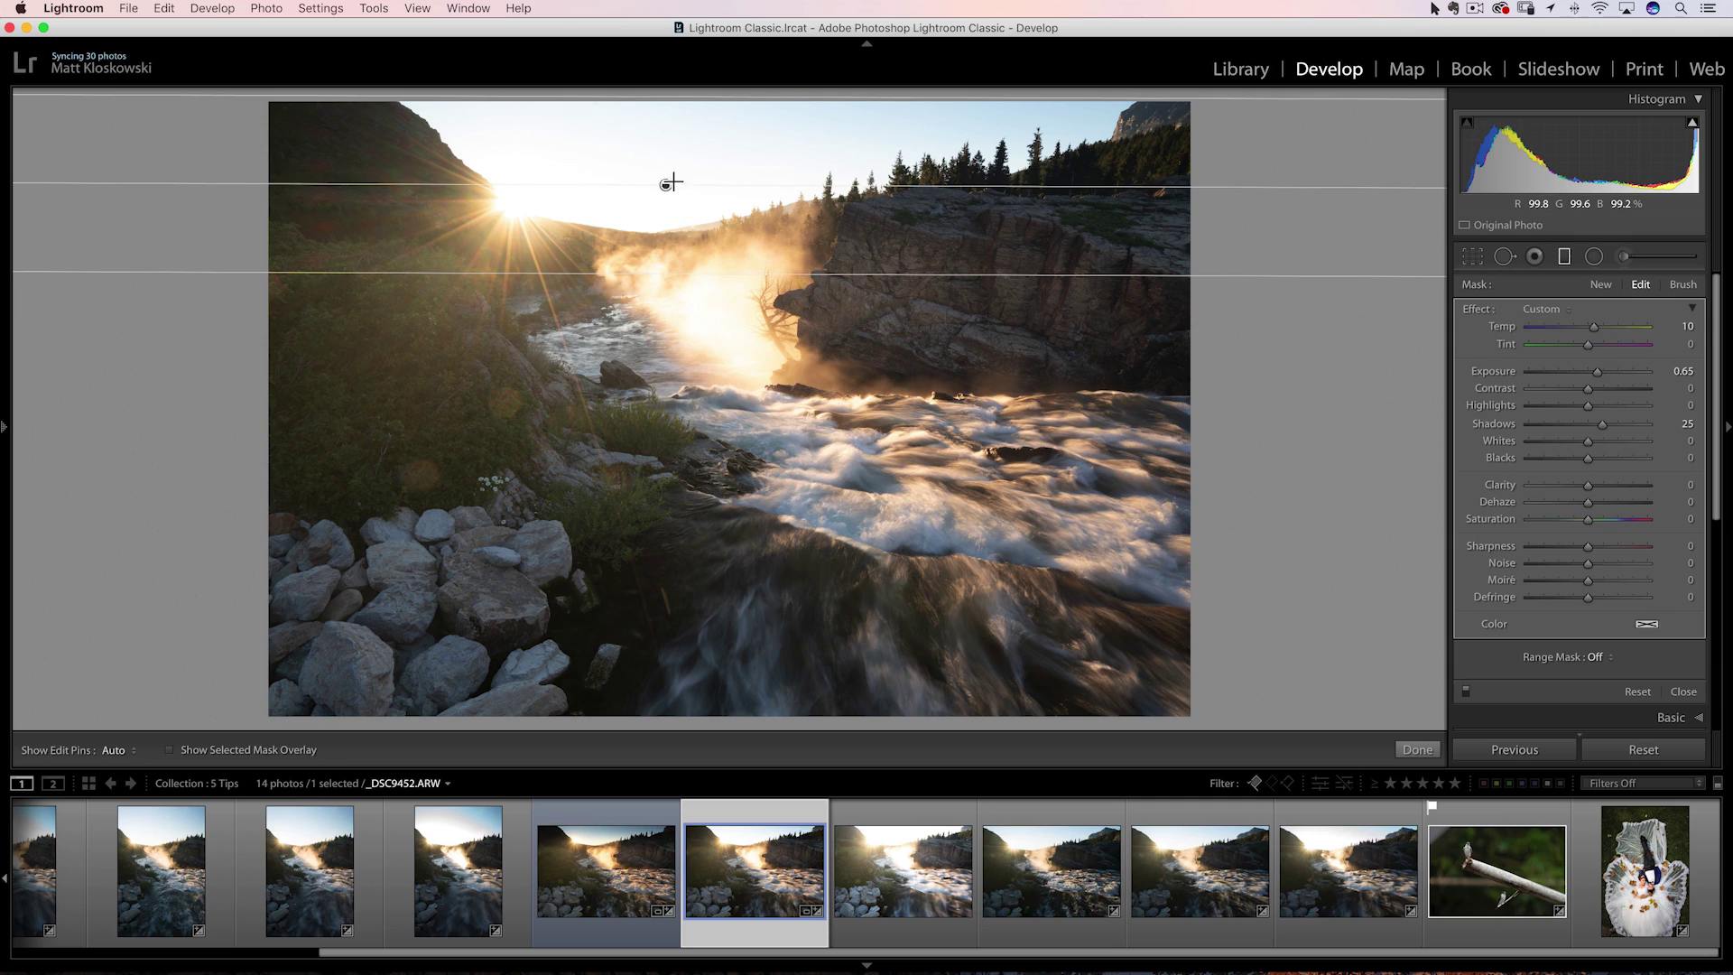